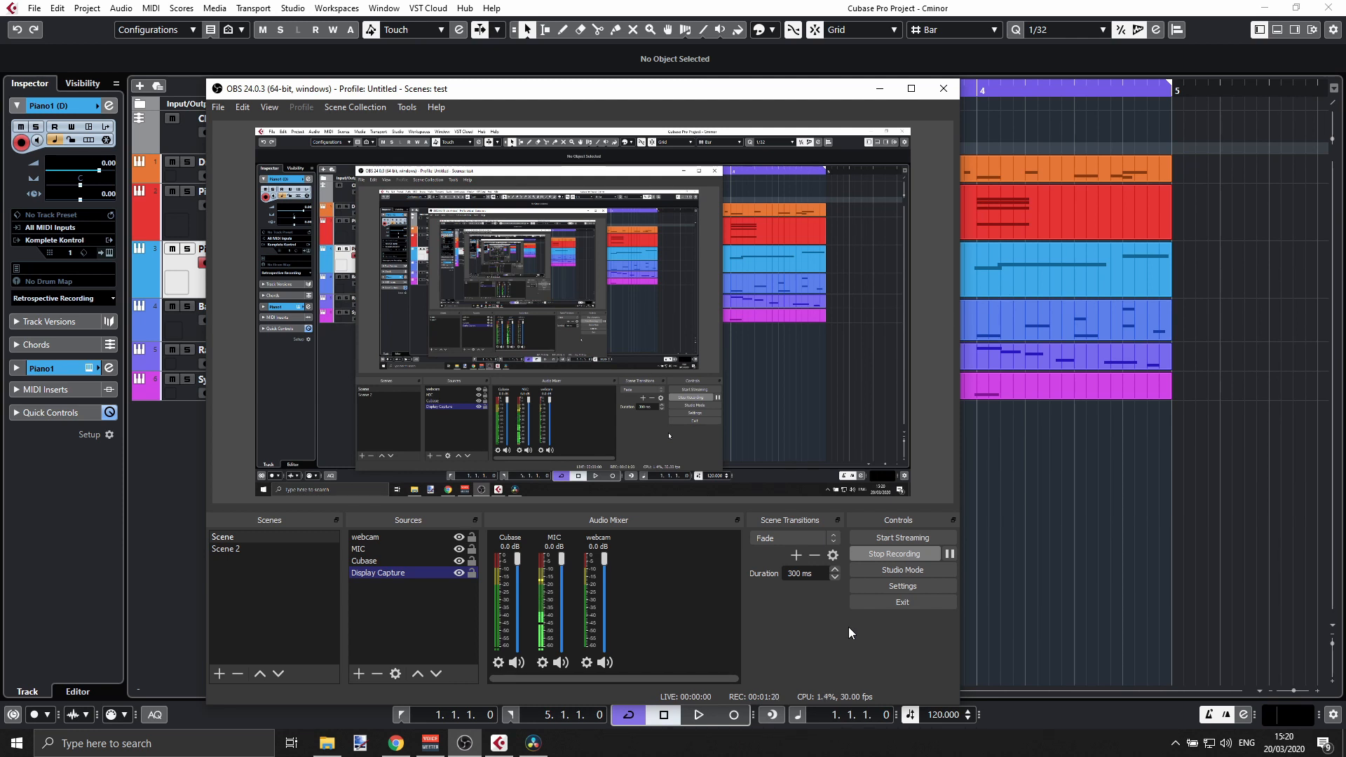
# - Switch to the Chrome browser and look over the OBS Studio download page and the VB-Audio Voicemeeter page
pyautogui.click(396, 743)
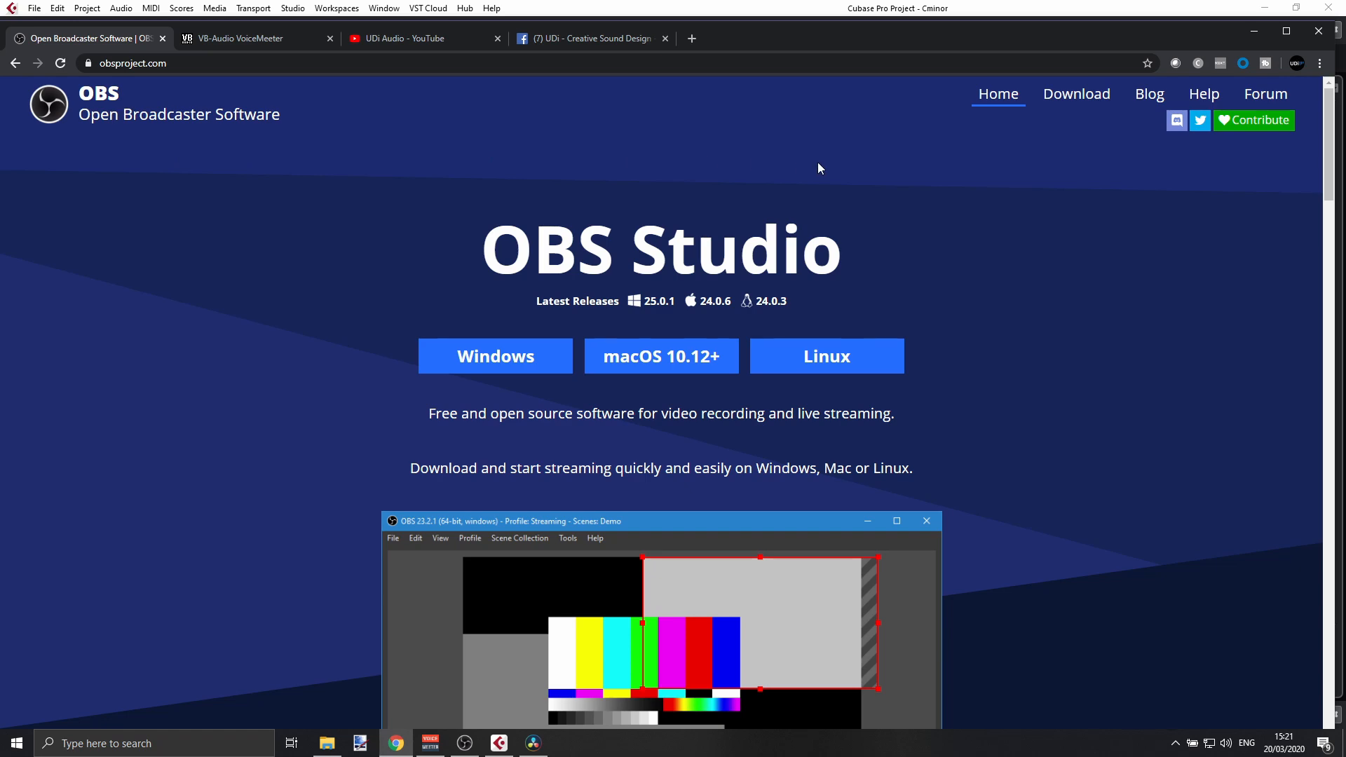
pyautogui.scroll(-6, 796, 264)
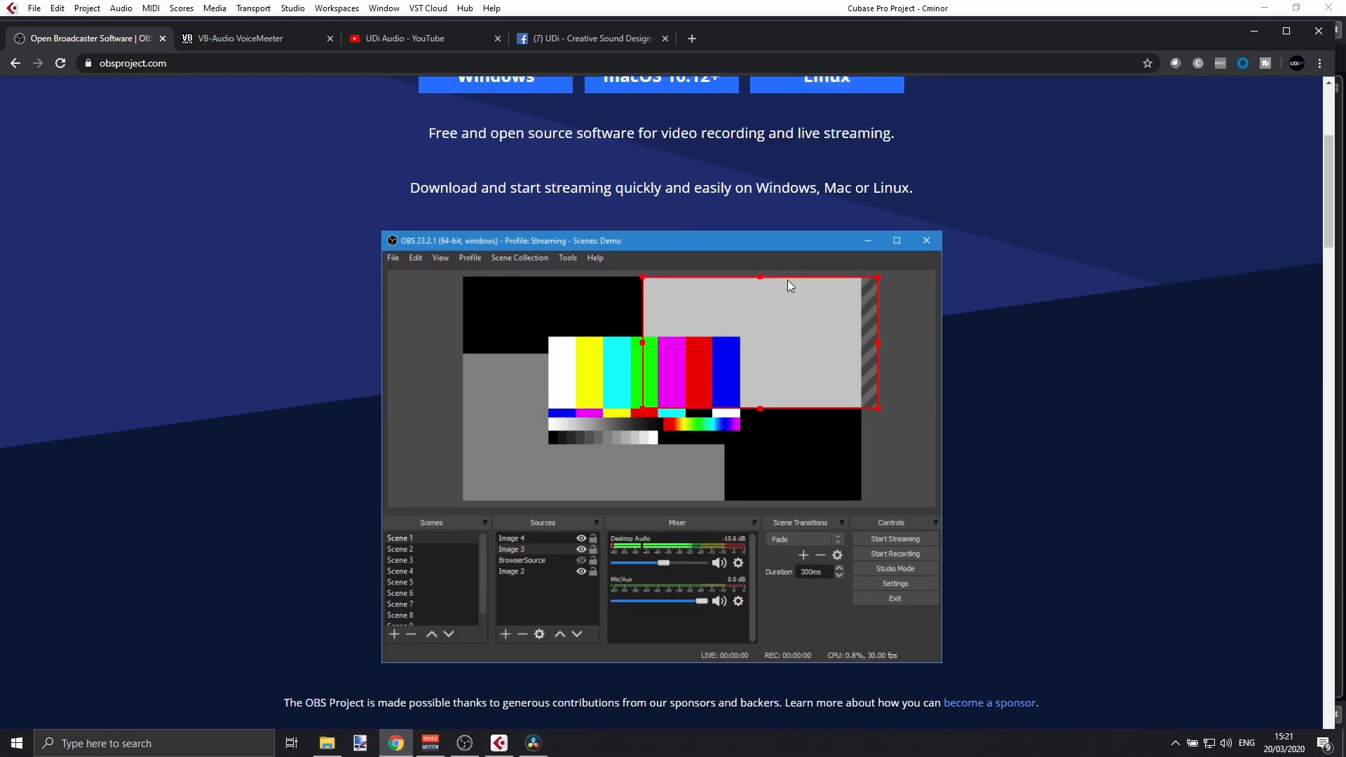
pyautogui.scroll(6, 787, 280)
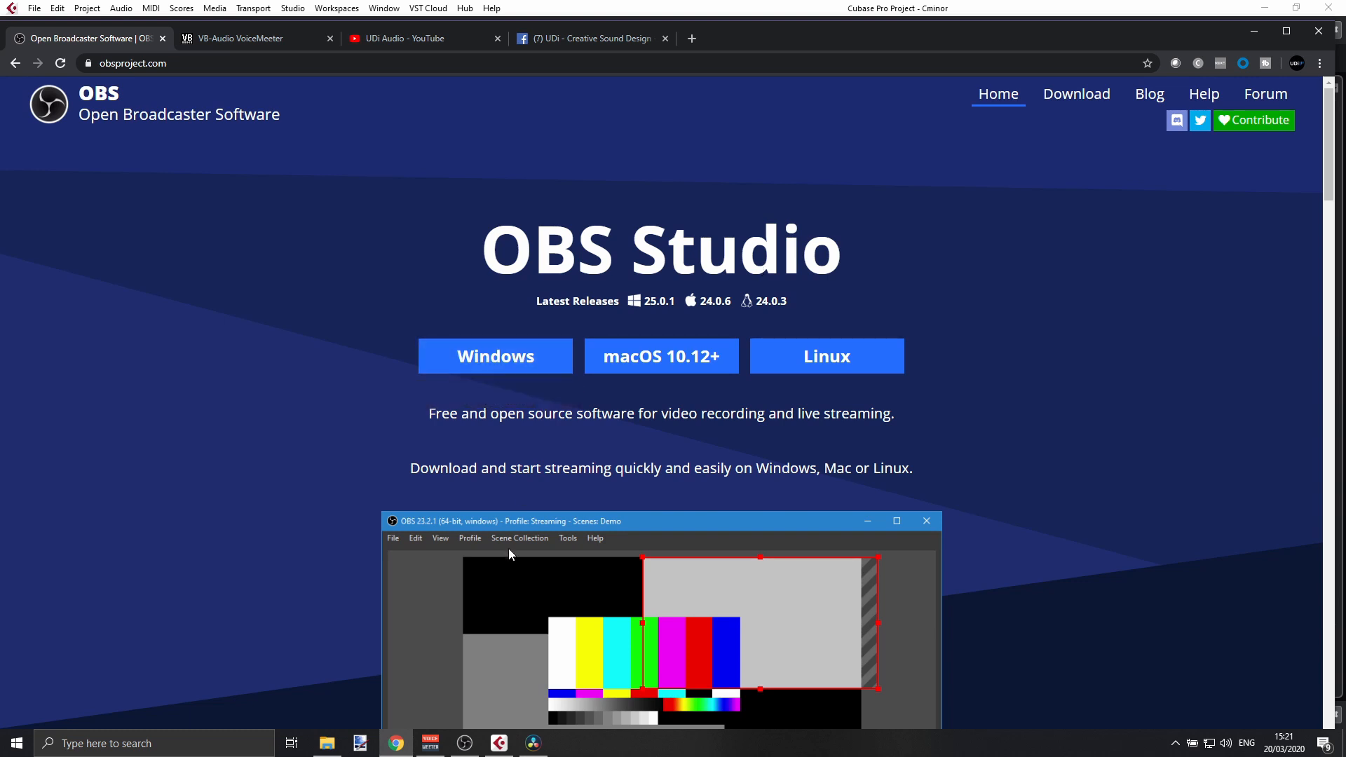
pyautogui.click(237, 39)
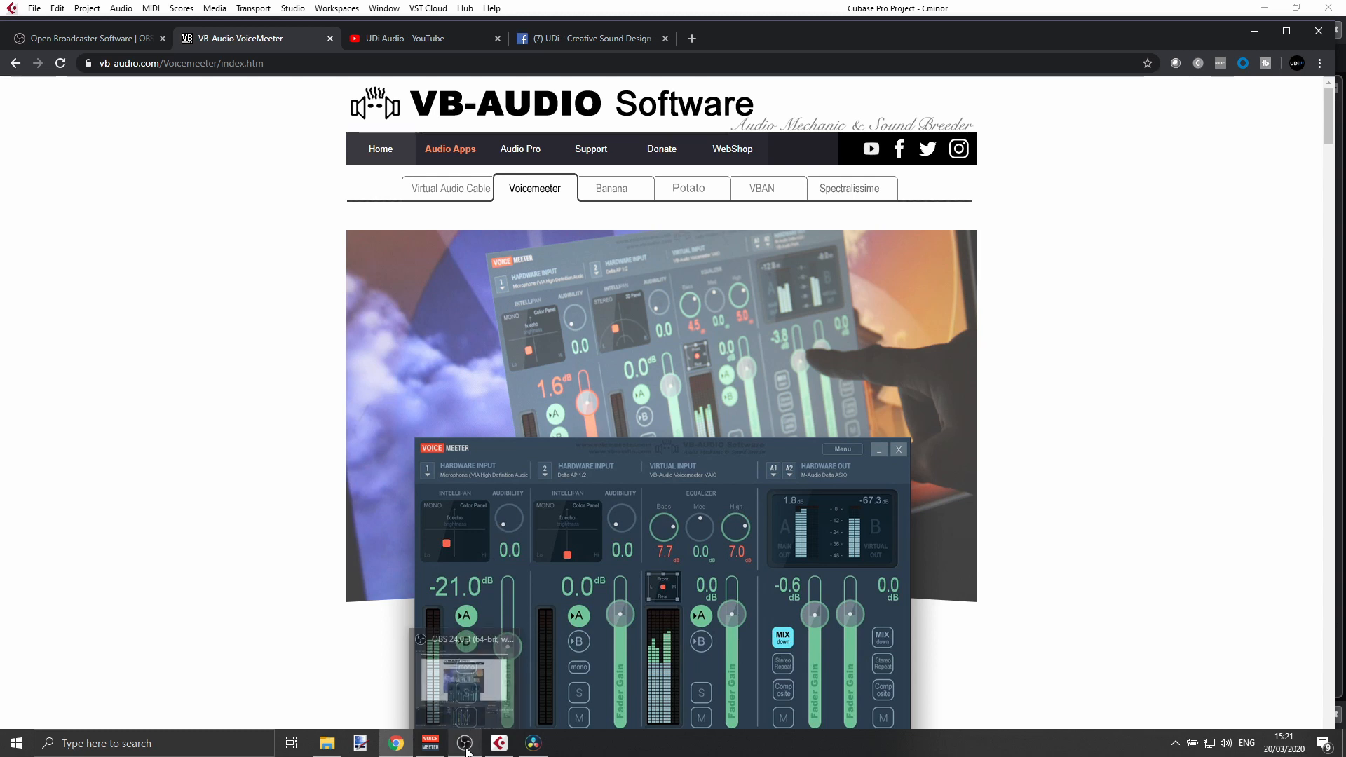
# - Switch to Voicemeeter, minimize the browser behind it, and reposition the Voicemeeter window over the OBS window
pyautogui.click(432, 742)
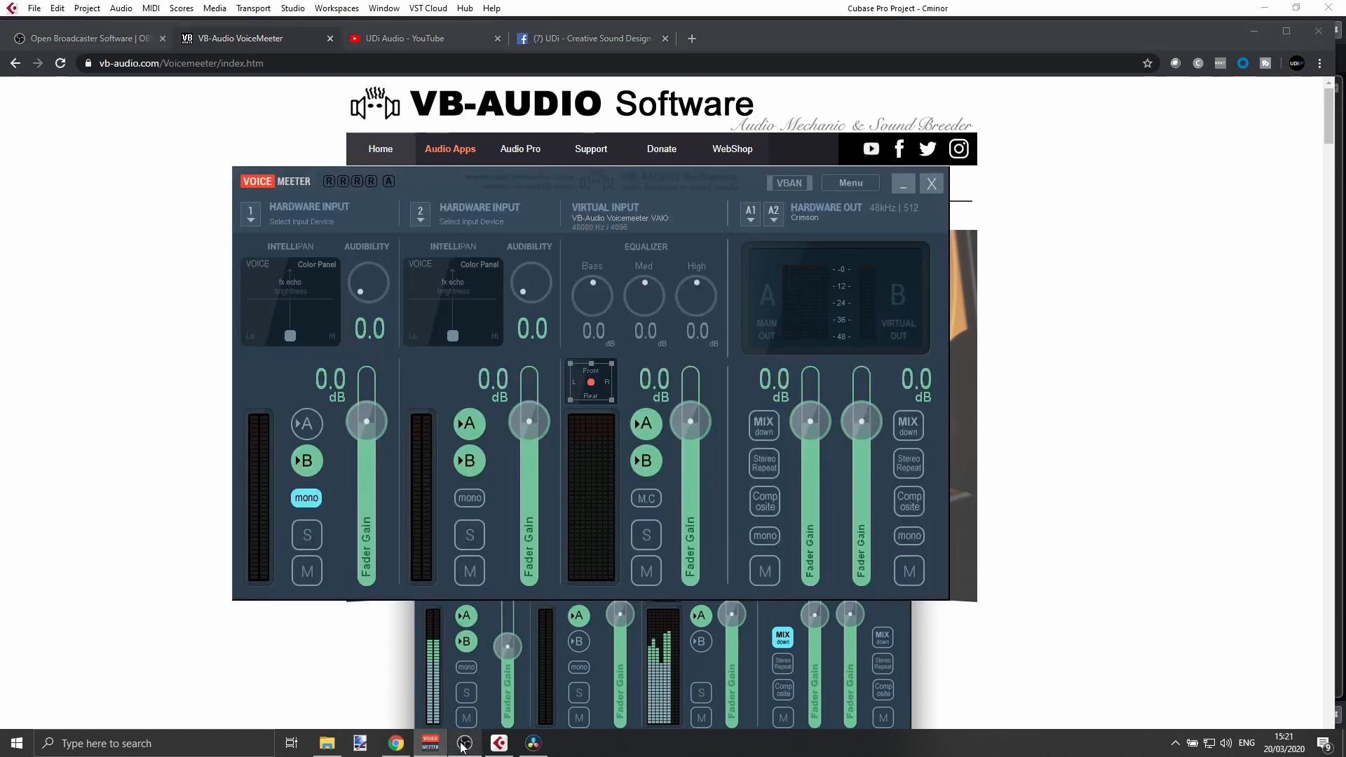
pyautogui.click(1254, 31)
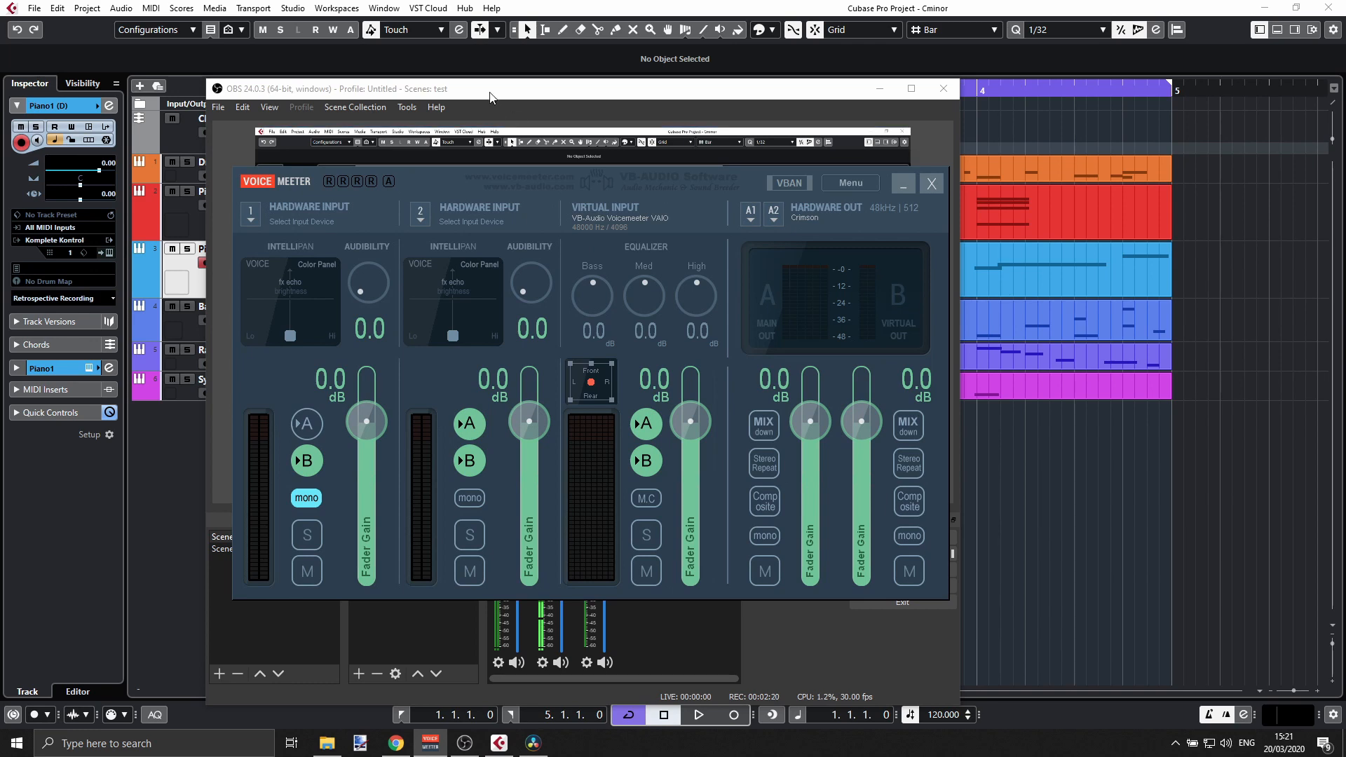
pyautogui.moveTo(532, 174); pyautogui.dragTo(643, 156)
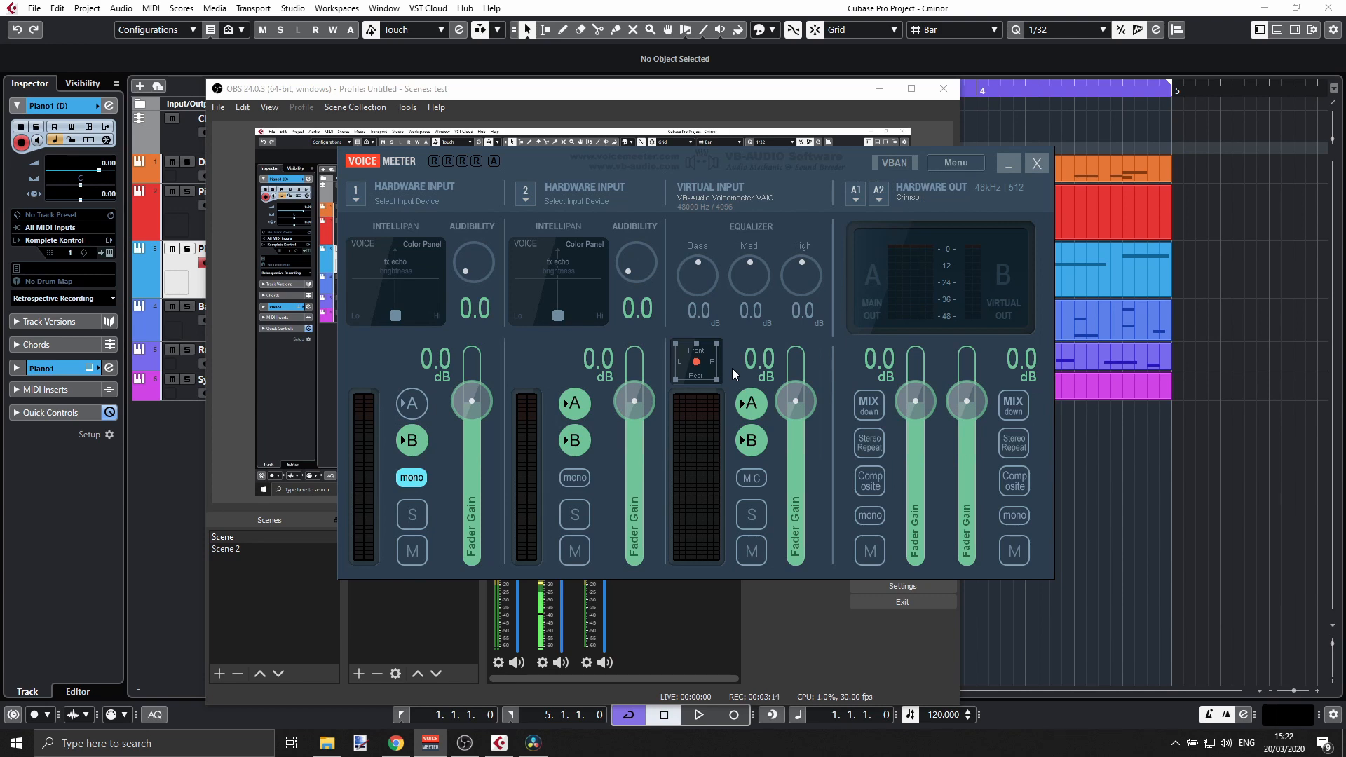
# - Switch to OBS and reposition its window so the scenes, sources and audio mixer are fully in view
pyautogui.click(630, 105)
pyautogui.moveTo(662, 92); pyautogui.dragTo(722, 122)
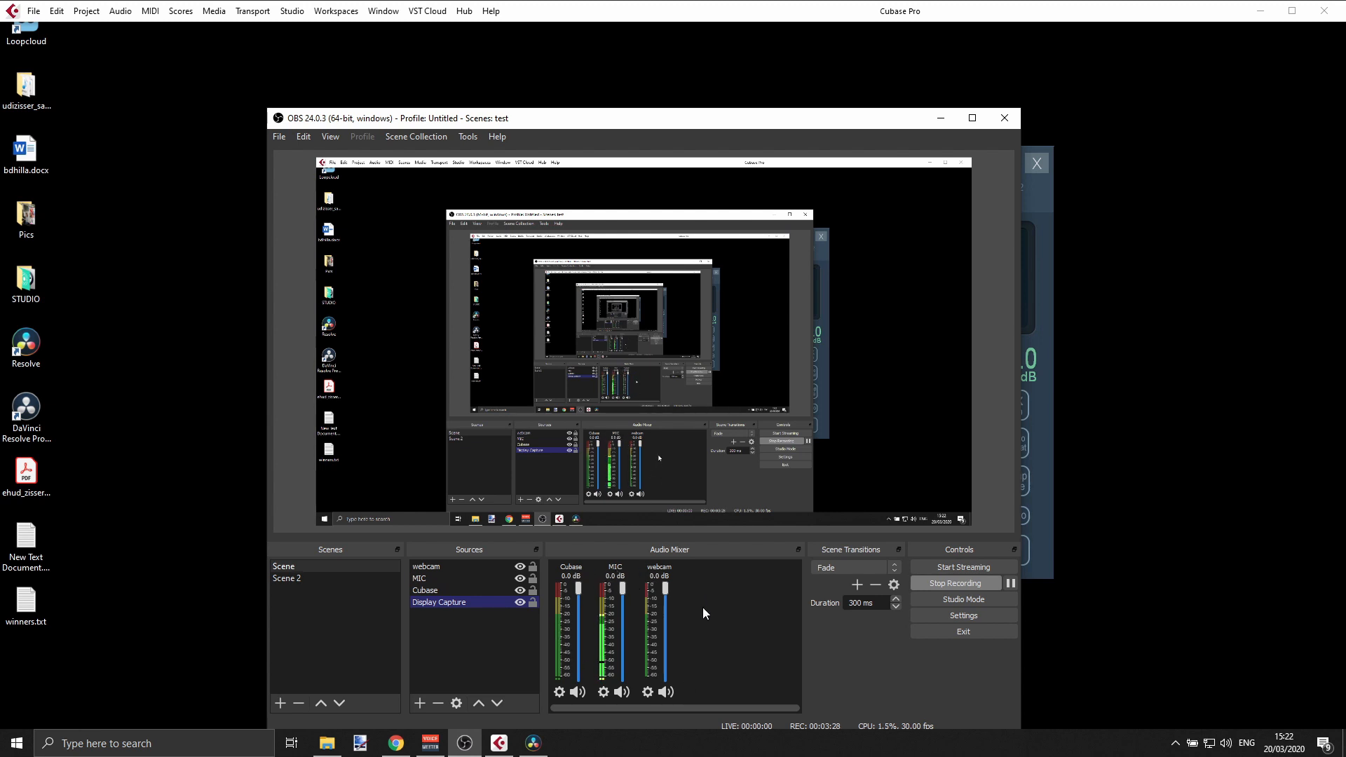
pyautogui.moveTo(571, 117); pyautogui.dragTo(583, 73)
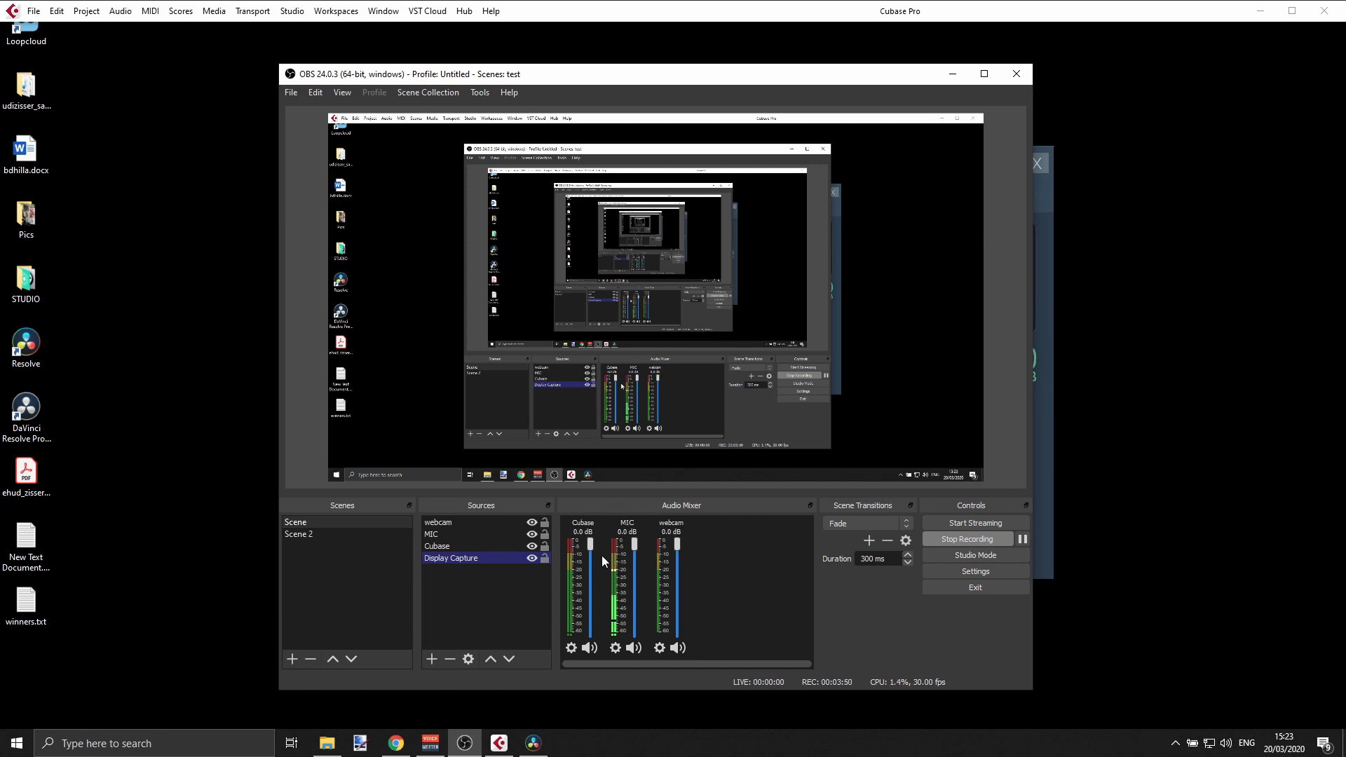
# - Switch to Cubase and examine the ASIO driver choices for the VST Audio System in Studio Setup, closing it without changes
pyautogui.click(500, 745)
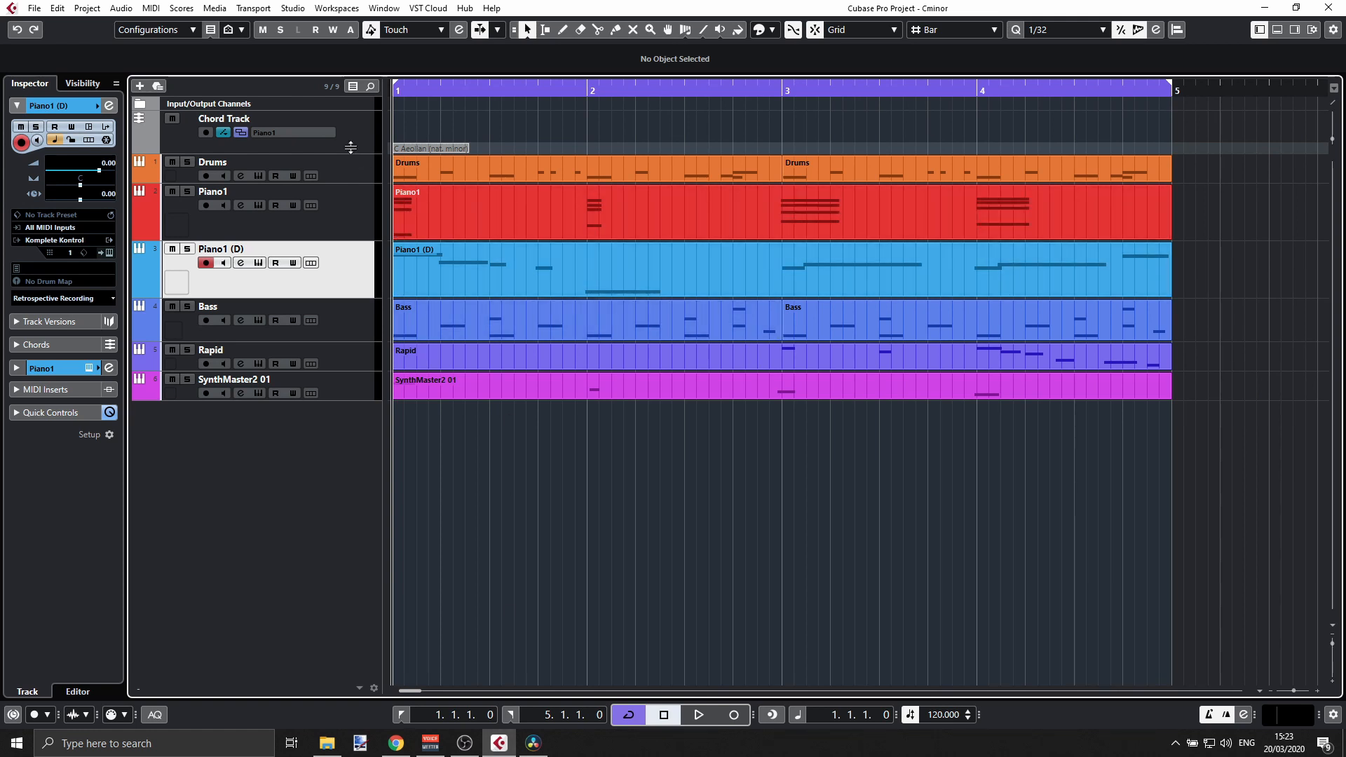
pyautogui.click(293, 9)
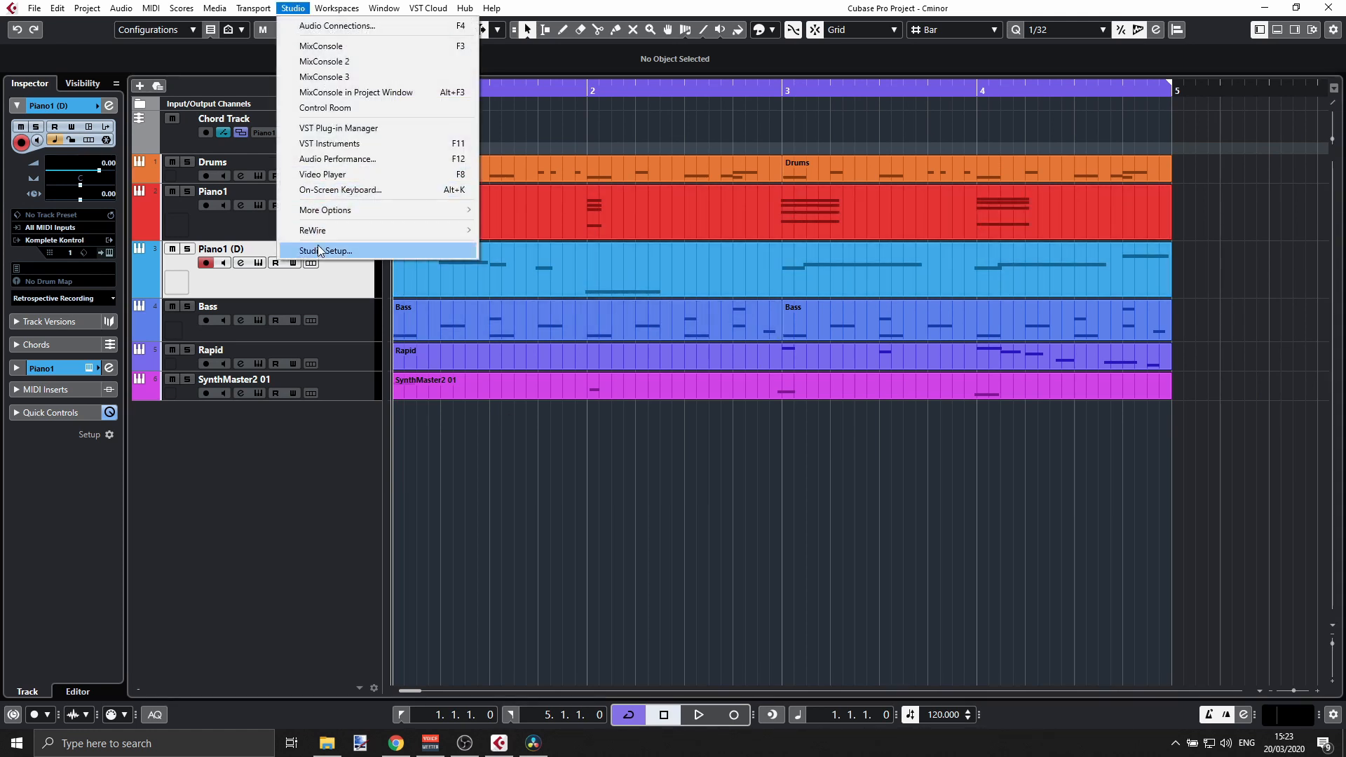
pyautogui.click(319, 250)
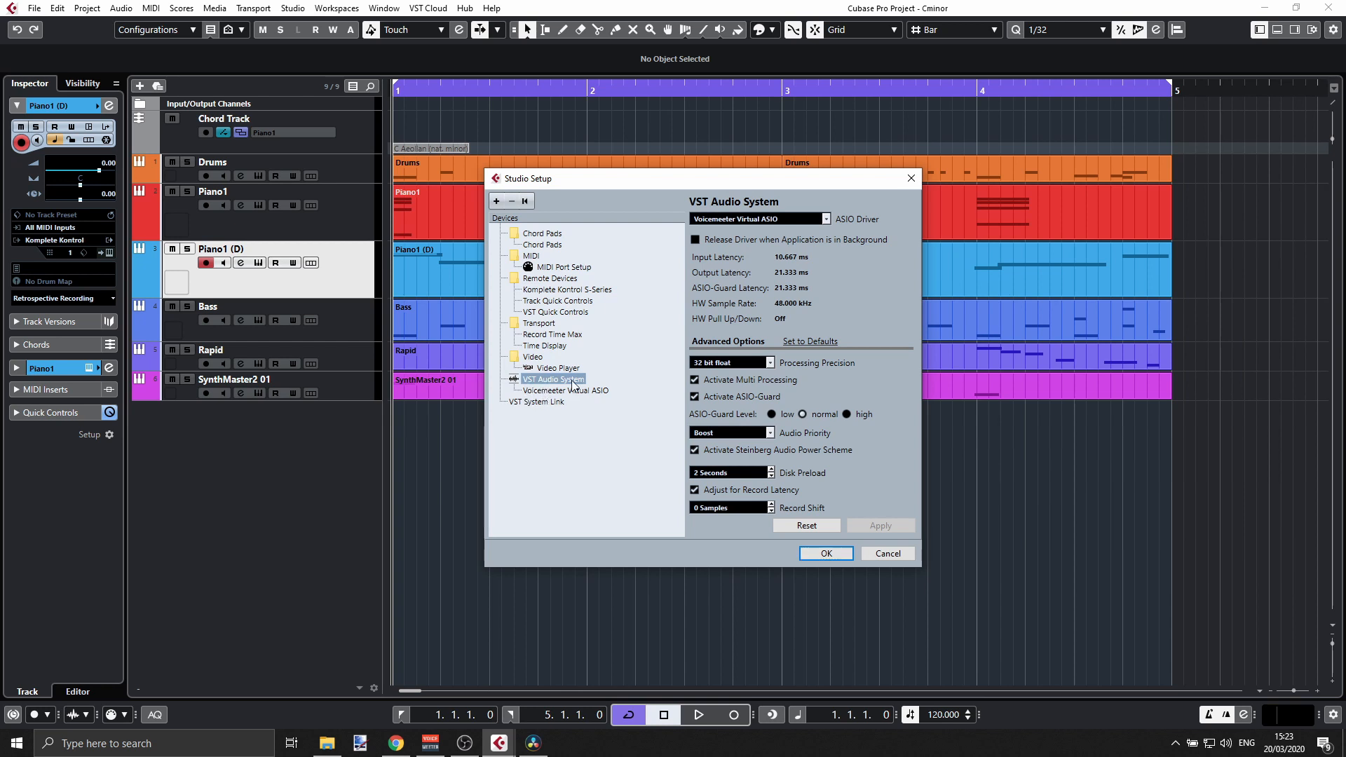
pyautogui.click(815, 223)
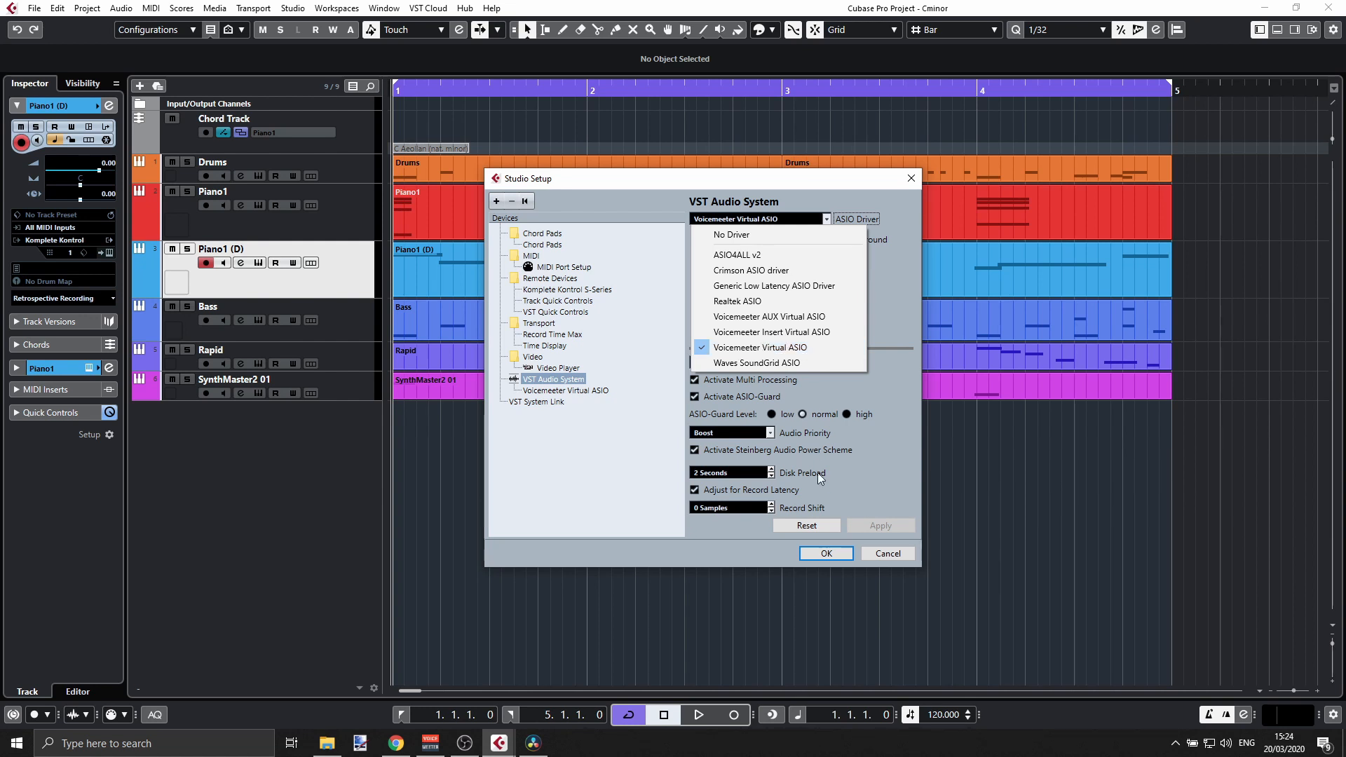
pyautogui.click(895, 555)
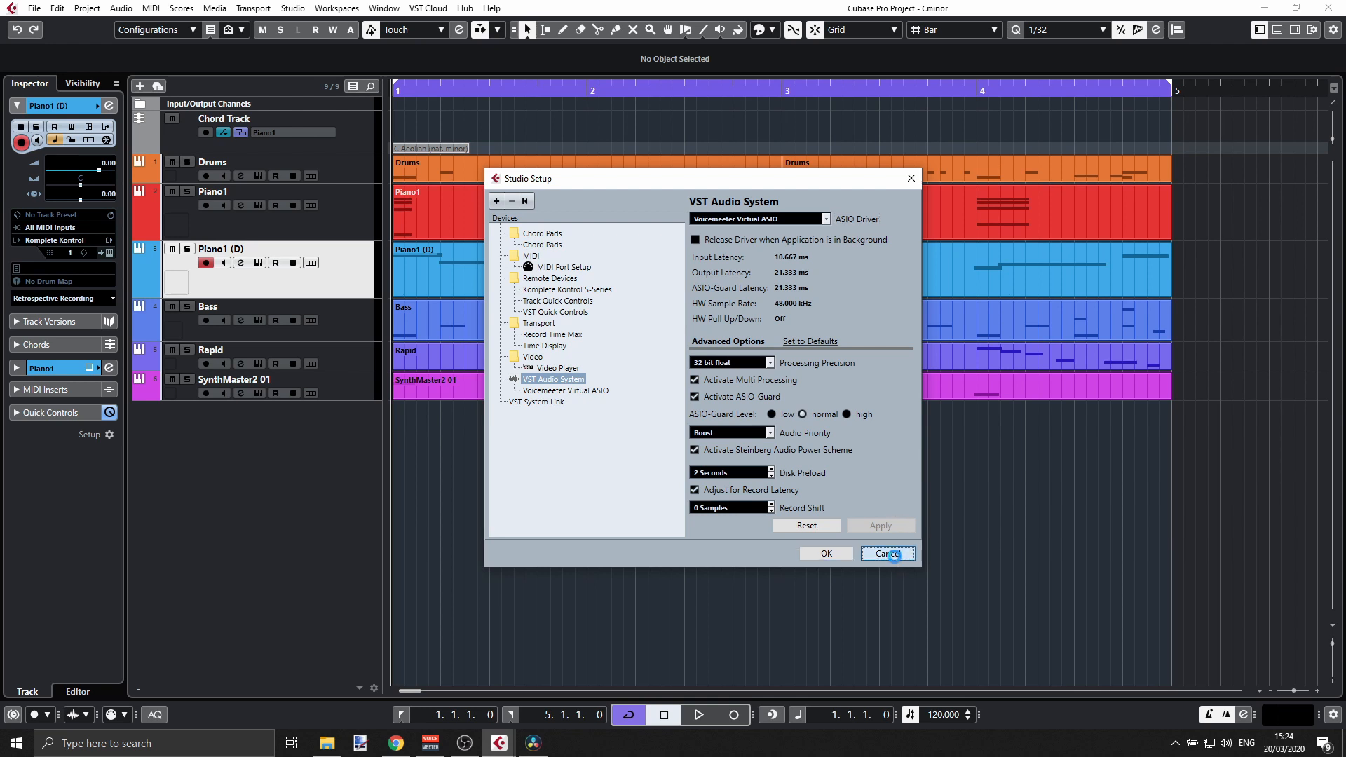
pyautogui.click(889, 553)
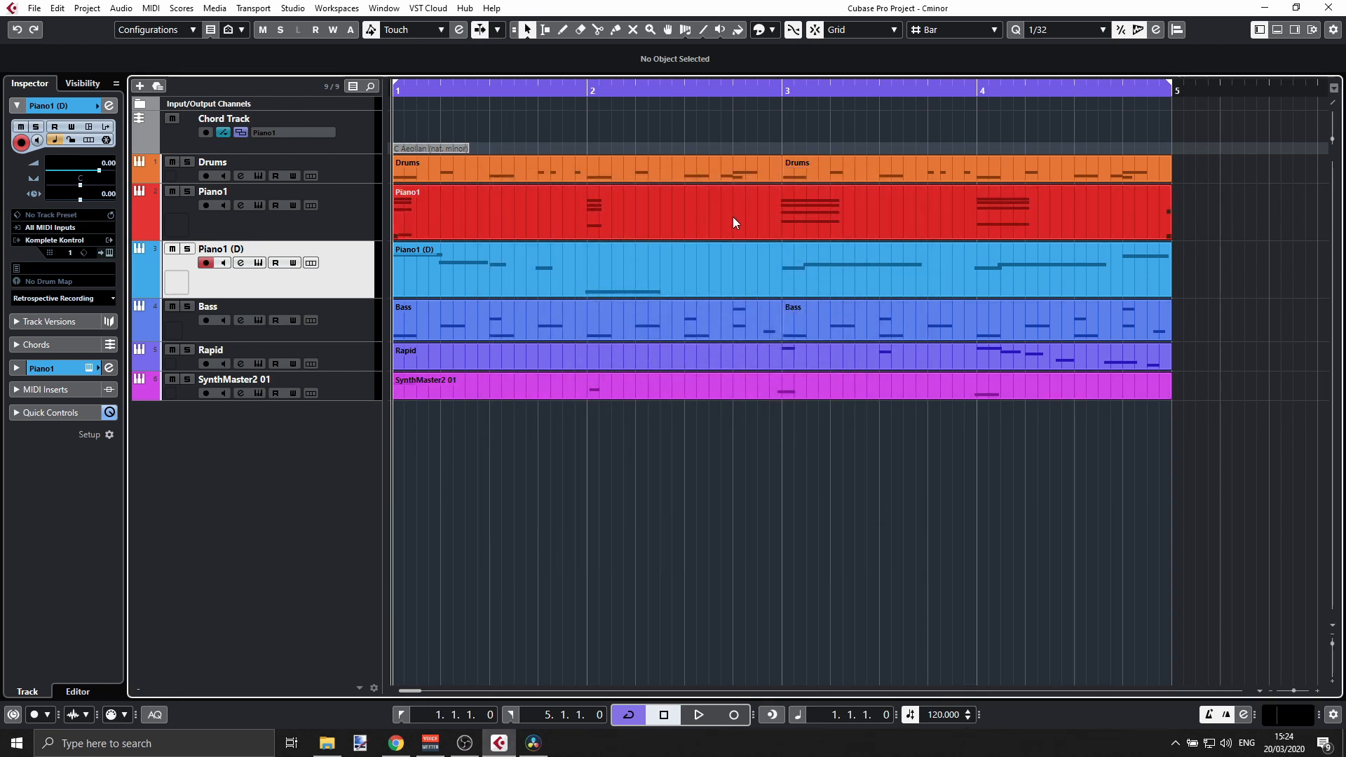
# - View the Voicemeeter mixer over the Cubase project, and return to OBS with its window moved higher
pyautogui.click(432, 745)
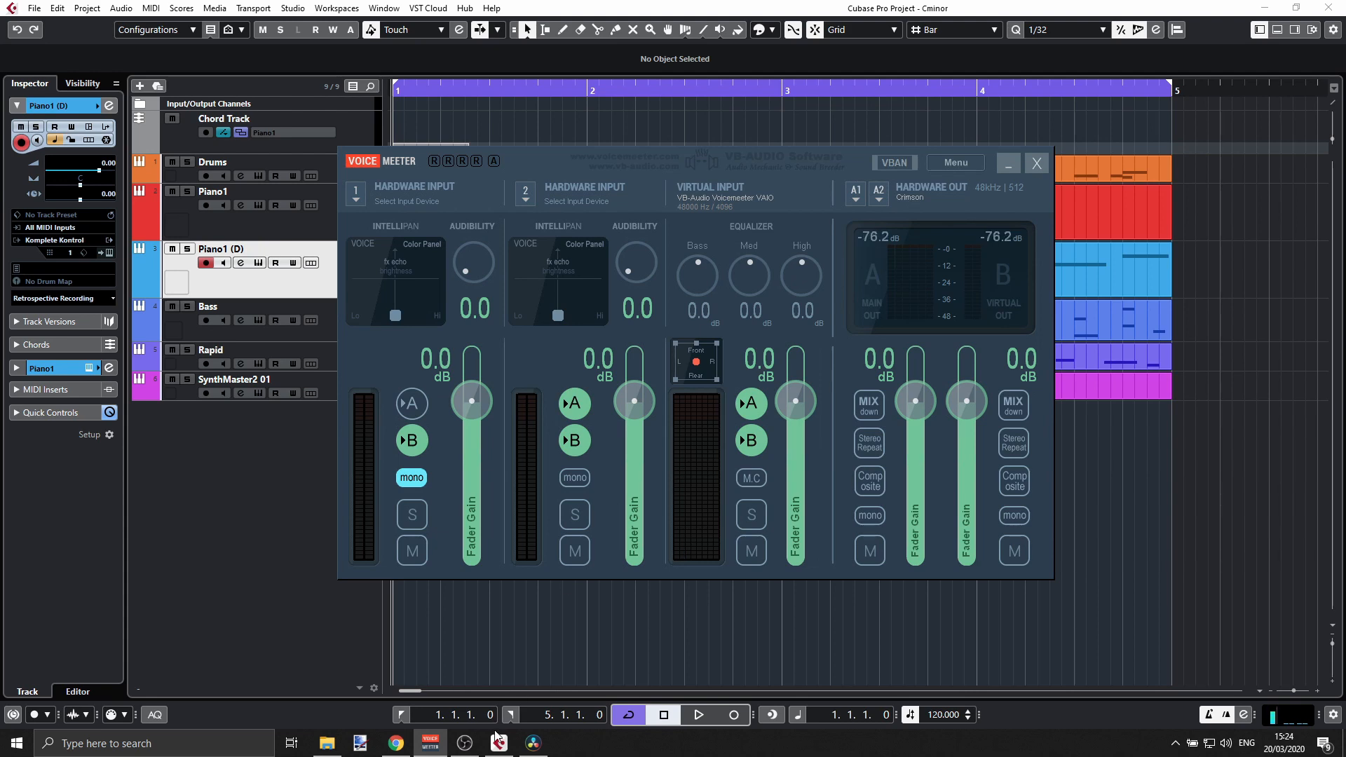
pyautogui.click(465, 742)
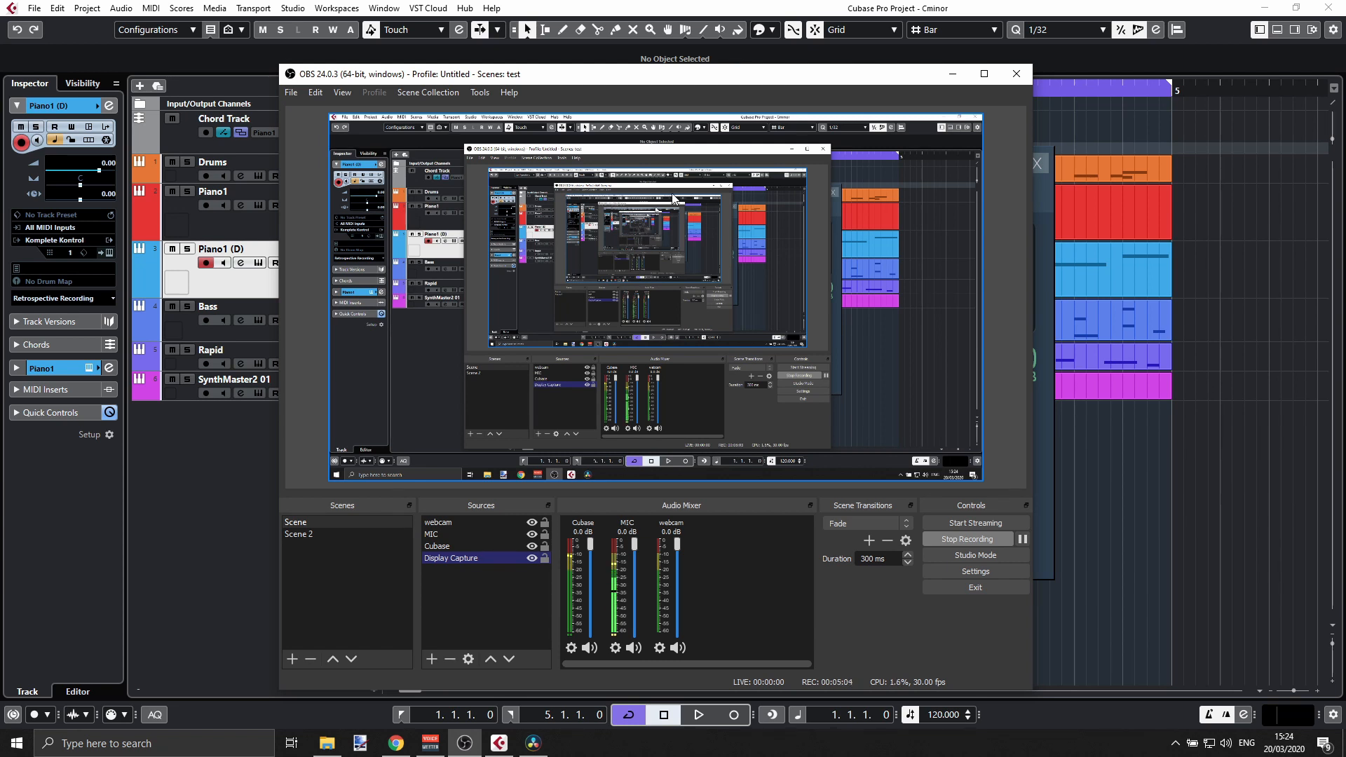
pyautogui.moveTo(601, 76); pyautogui.dragTo(671, 57)
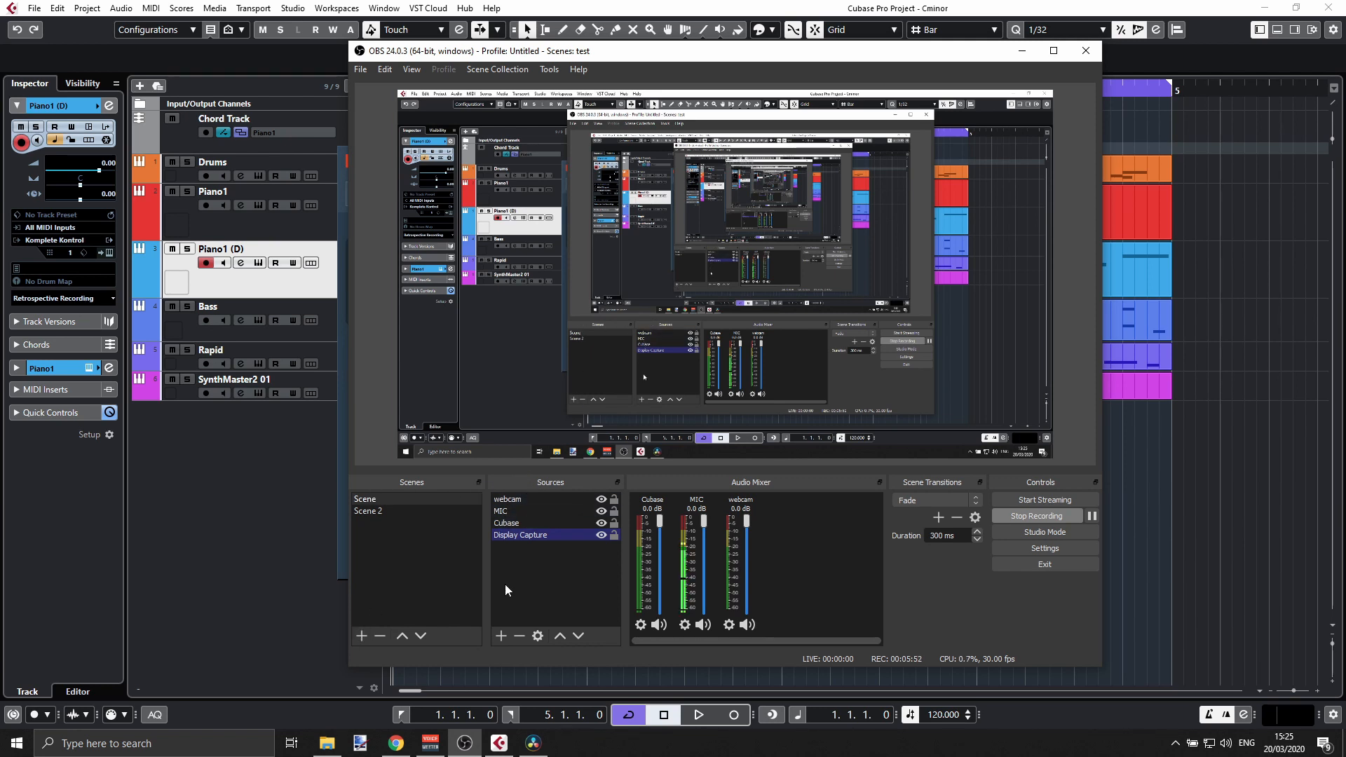
# - Review the source types that can be added to the scene without adding one, and select the Display Capture source
pyautogui.click(499, 636)
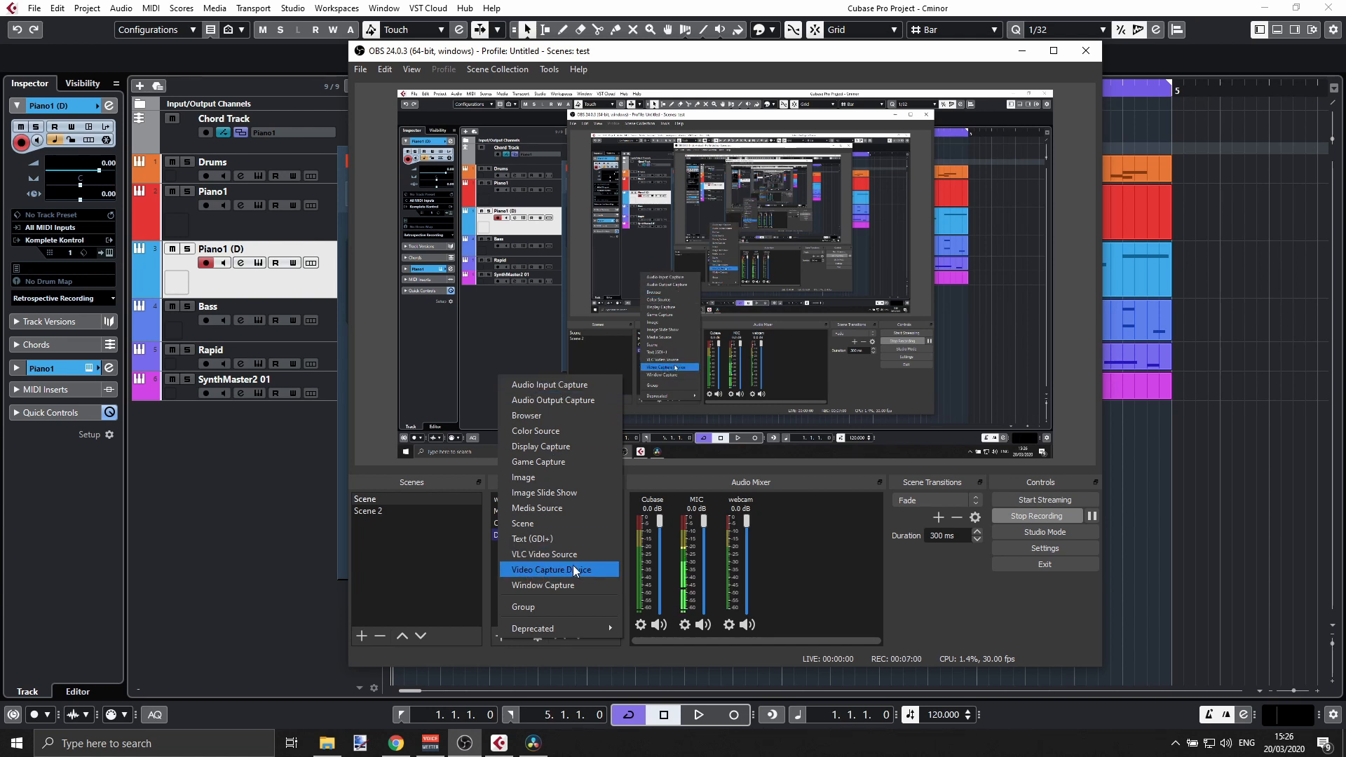
pyautogui.click(795, 532)
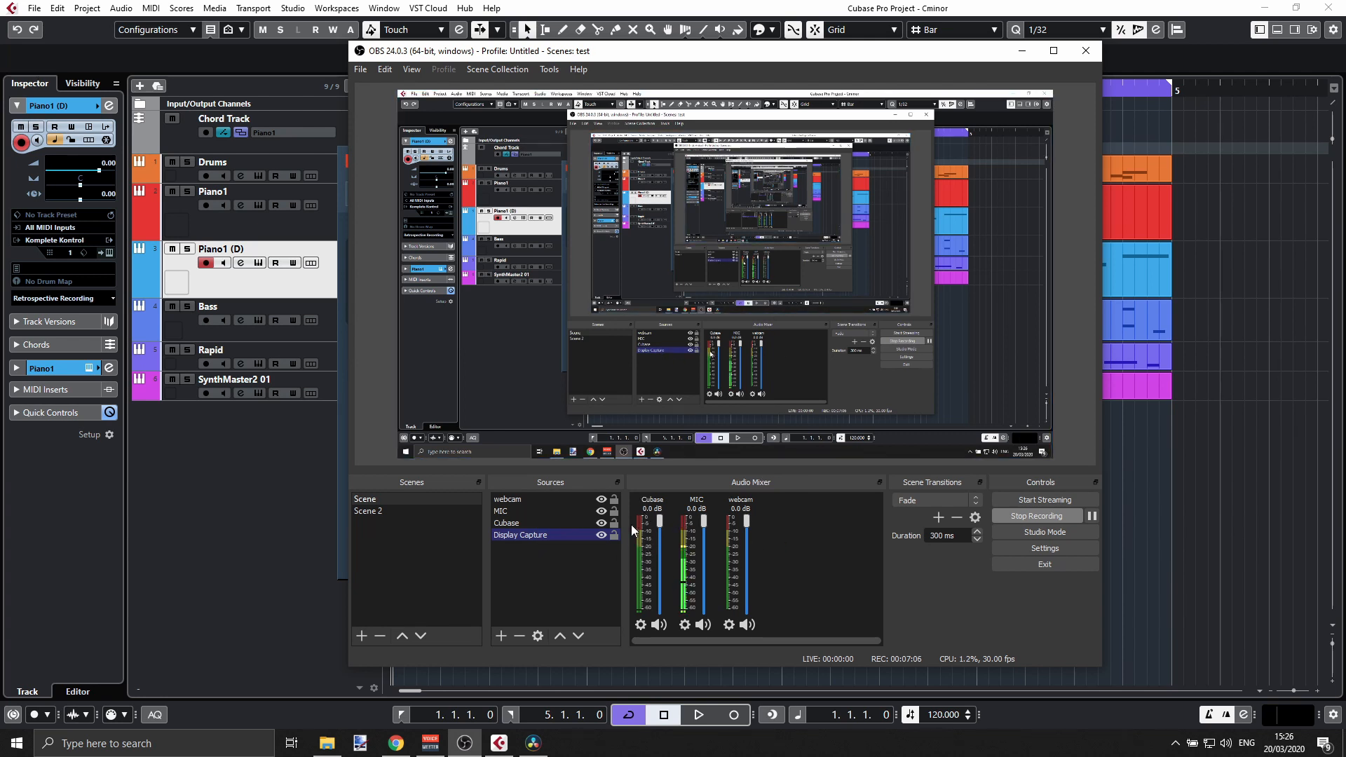
pyautogui.click(524, 535)
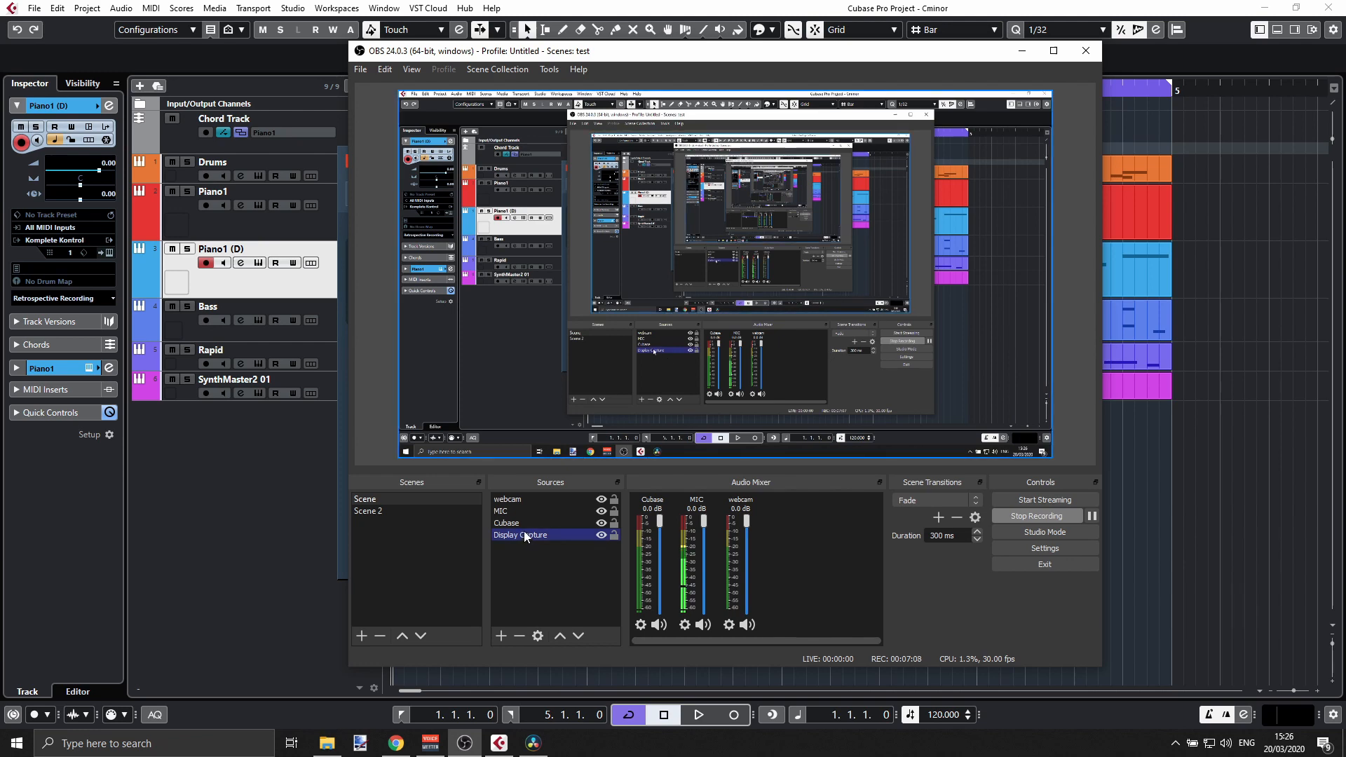
# - Examine the input devices assigned to the Cubase and MIC sources and the MIC device choices, cancelling both properties dialogs
pyautogui.doubleClick(523, 523)
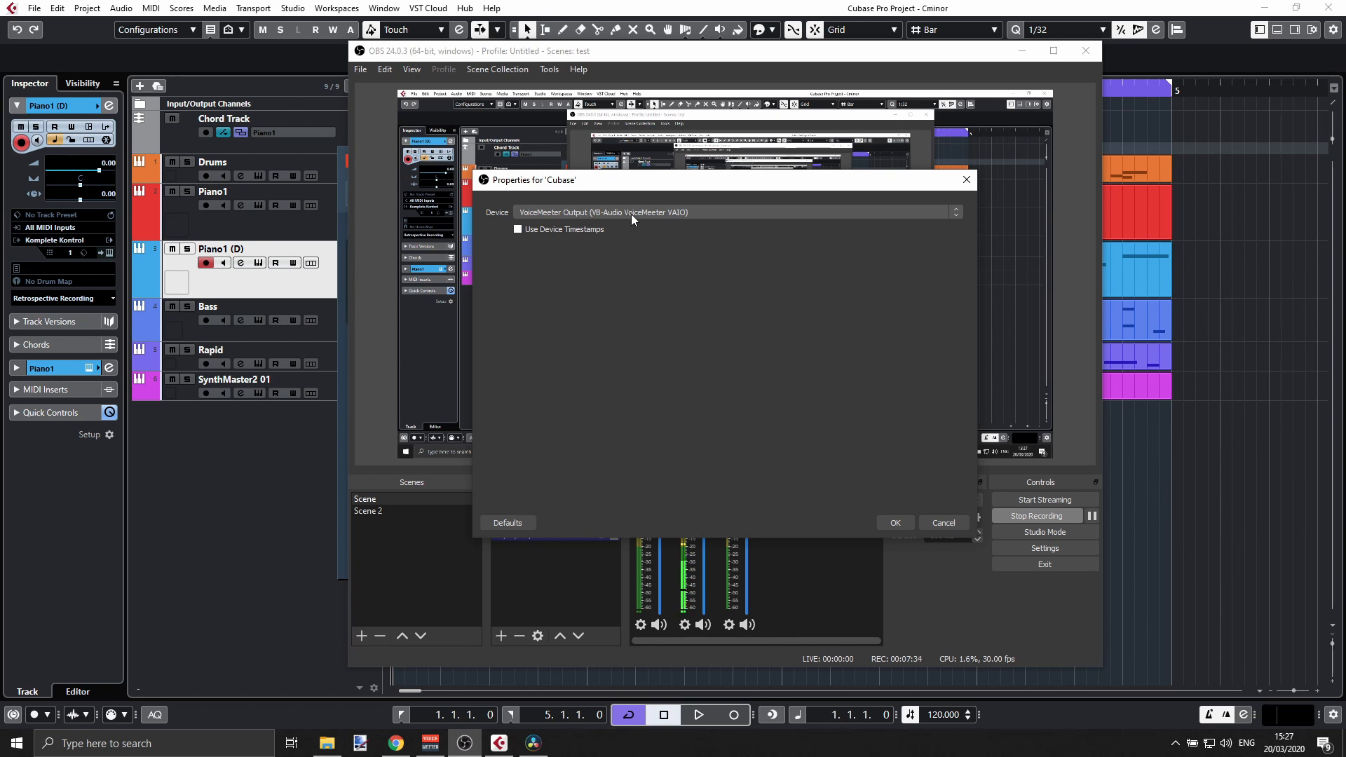
pyautogui.click(951, 523)
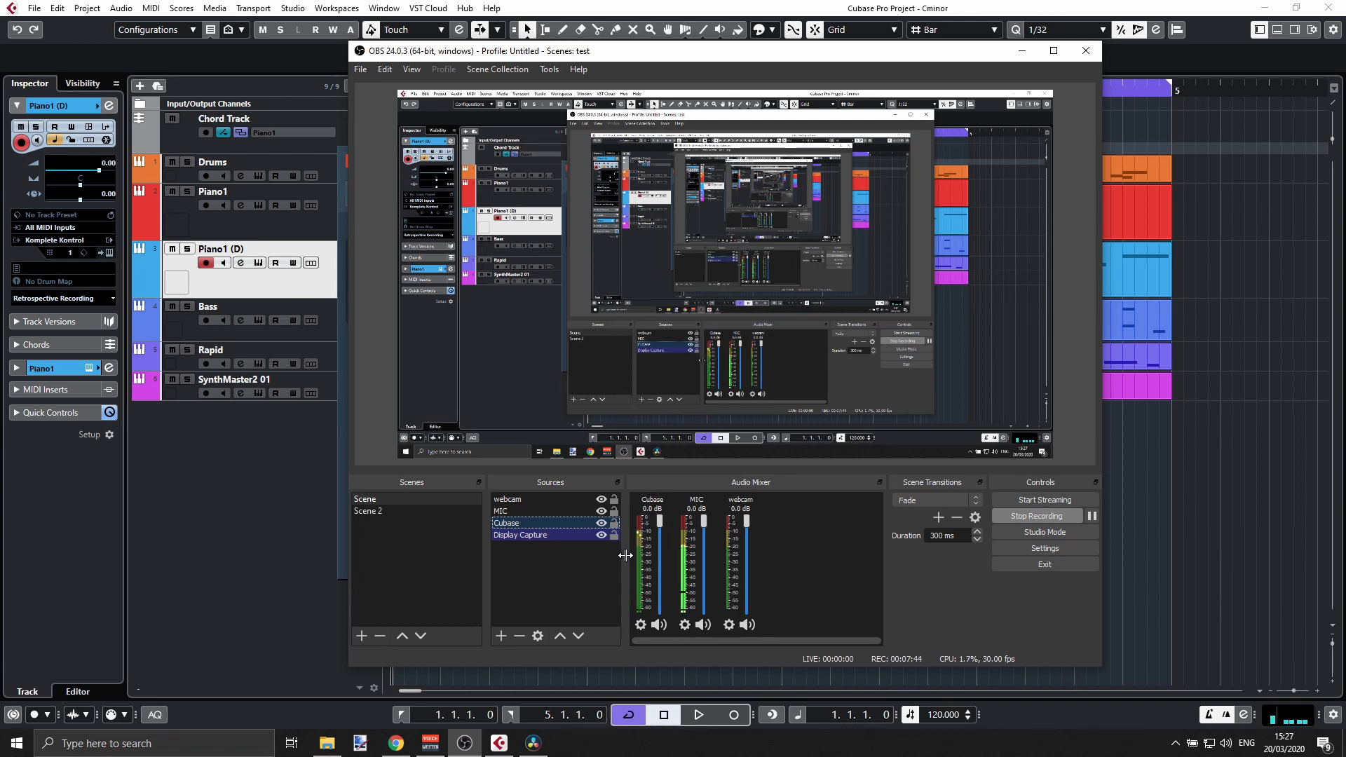
pyautogui.doubleClick(523, 511)
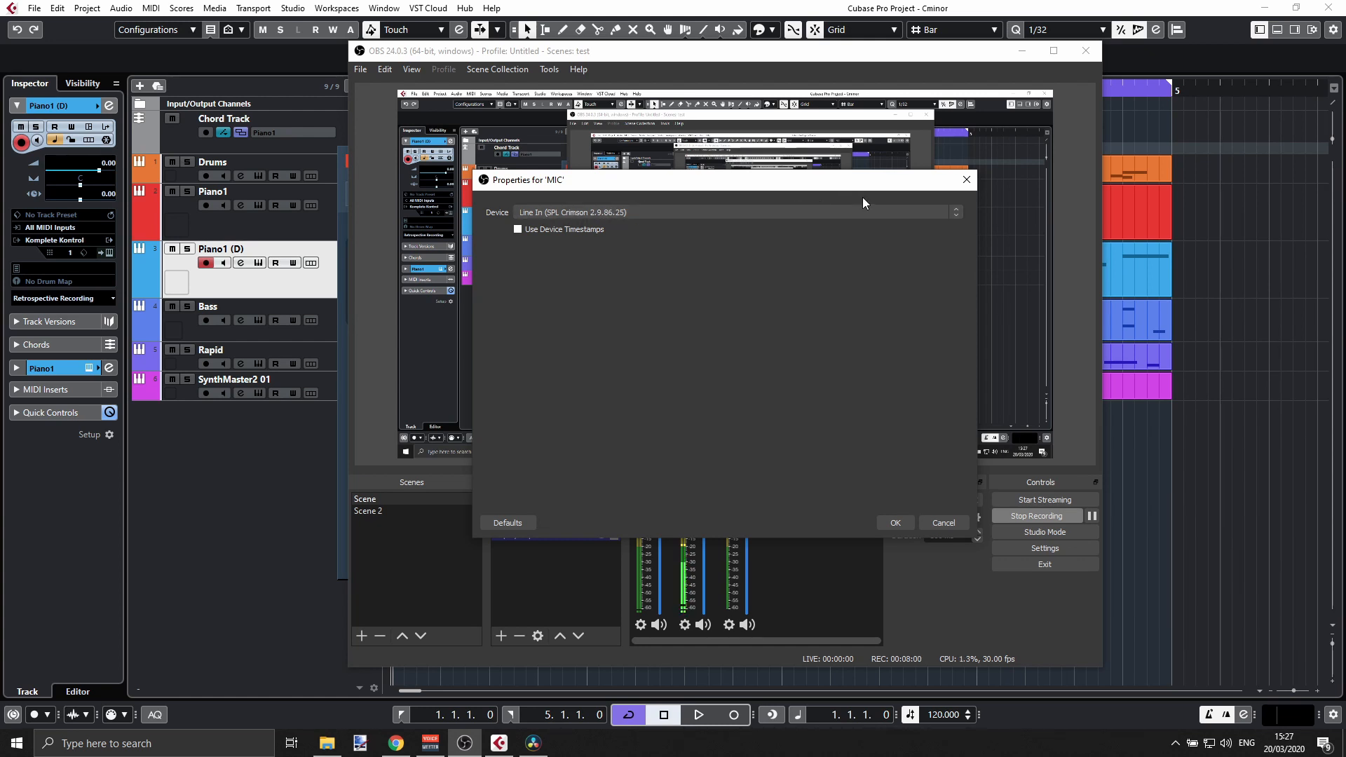
pyautogui.click(847, 209)
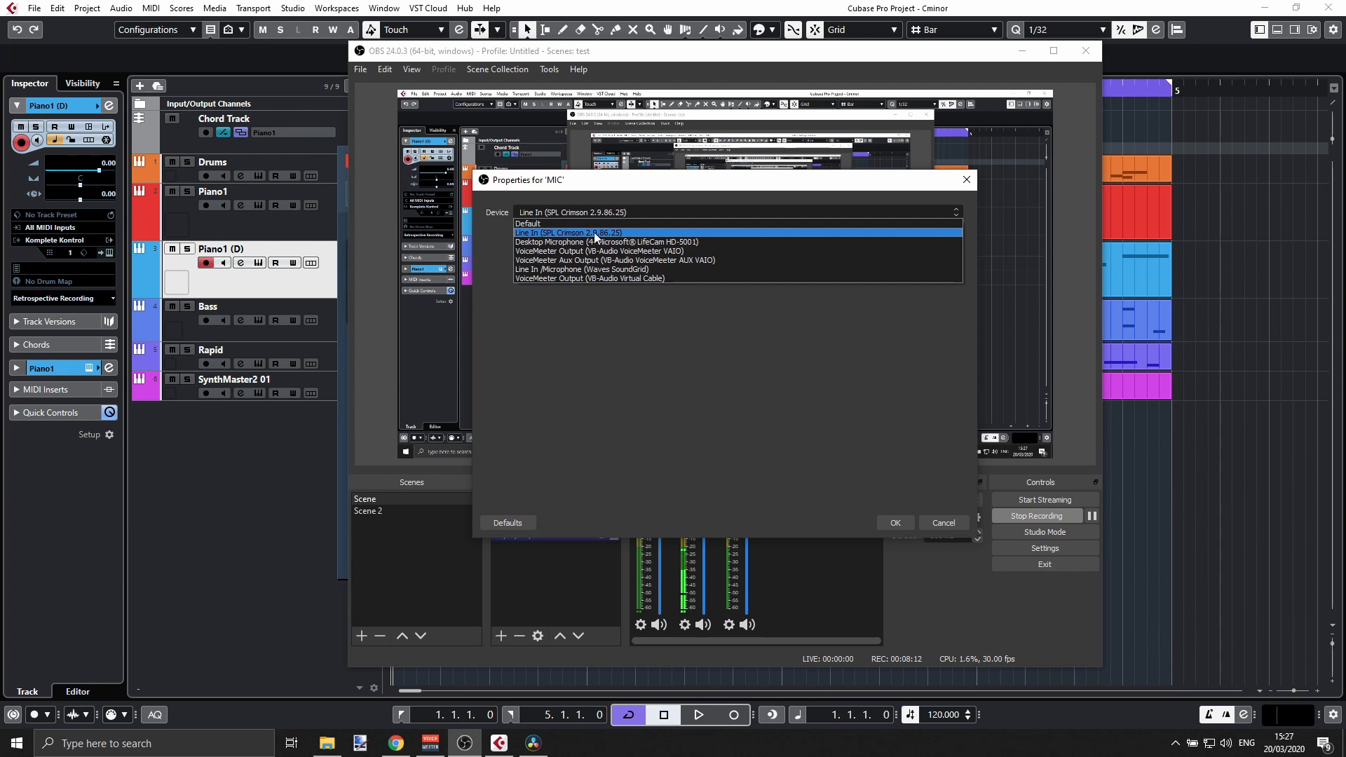
pyautogui.click(703, 189)
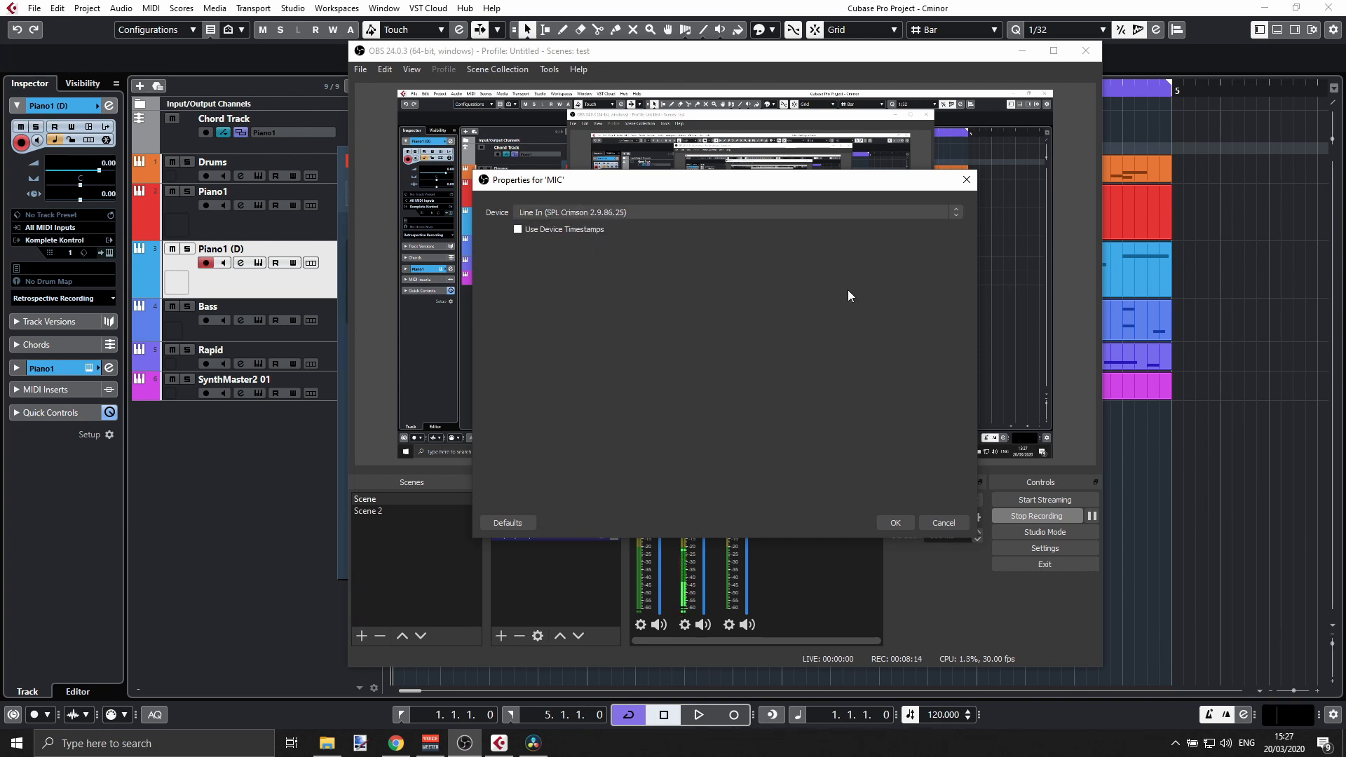
pyautogui.click(953, 523)
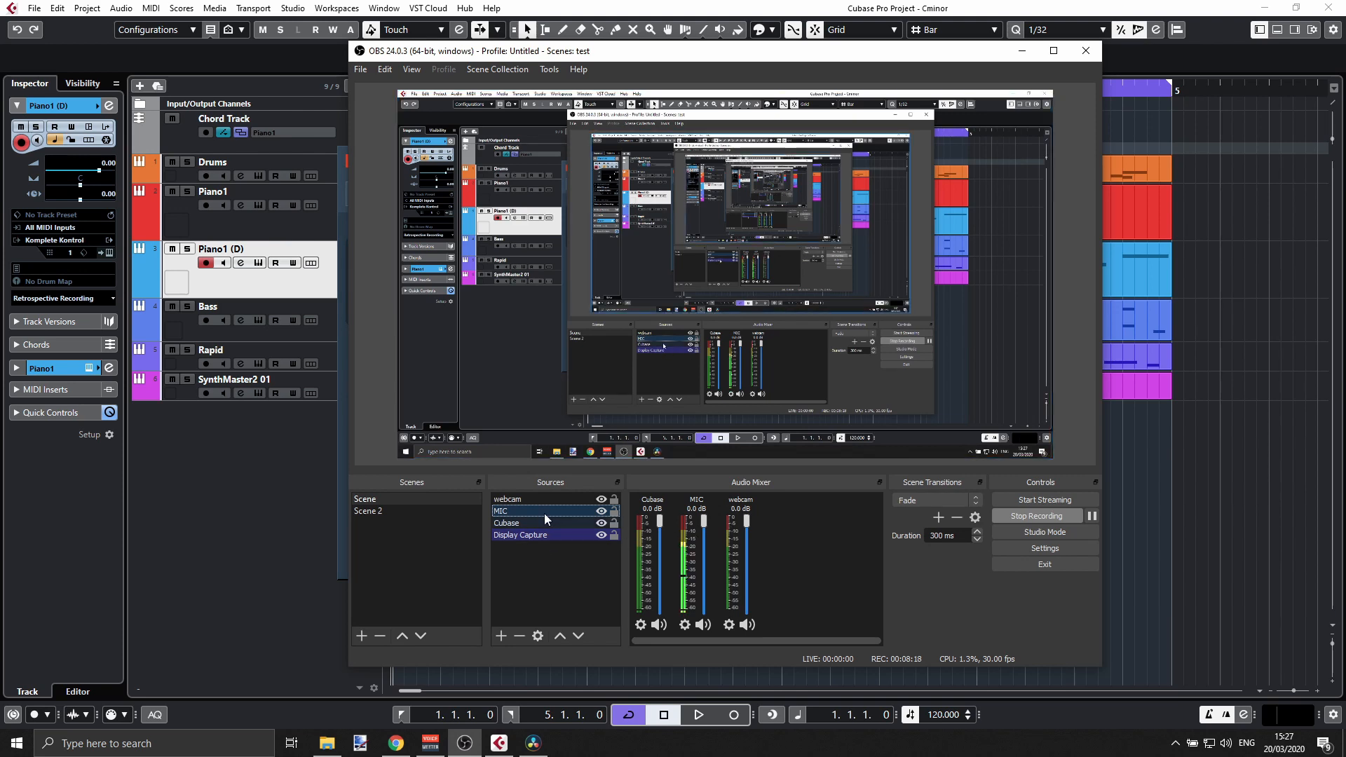
# - Activate the Microsoft LifeCam HD-5001 camera in the webcam source's properties and accept the settings
pyautogui.click(524, 499)
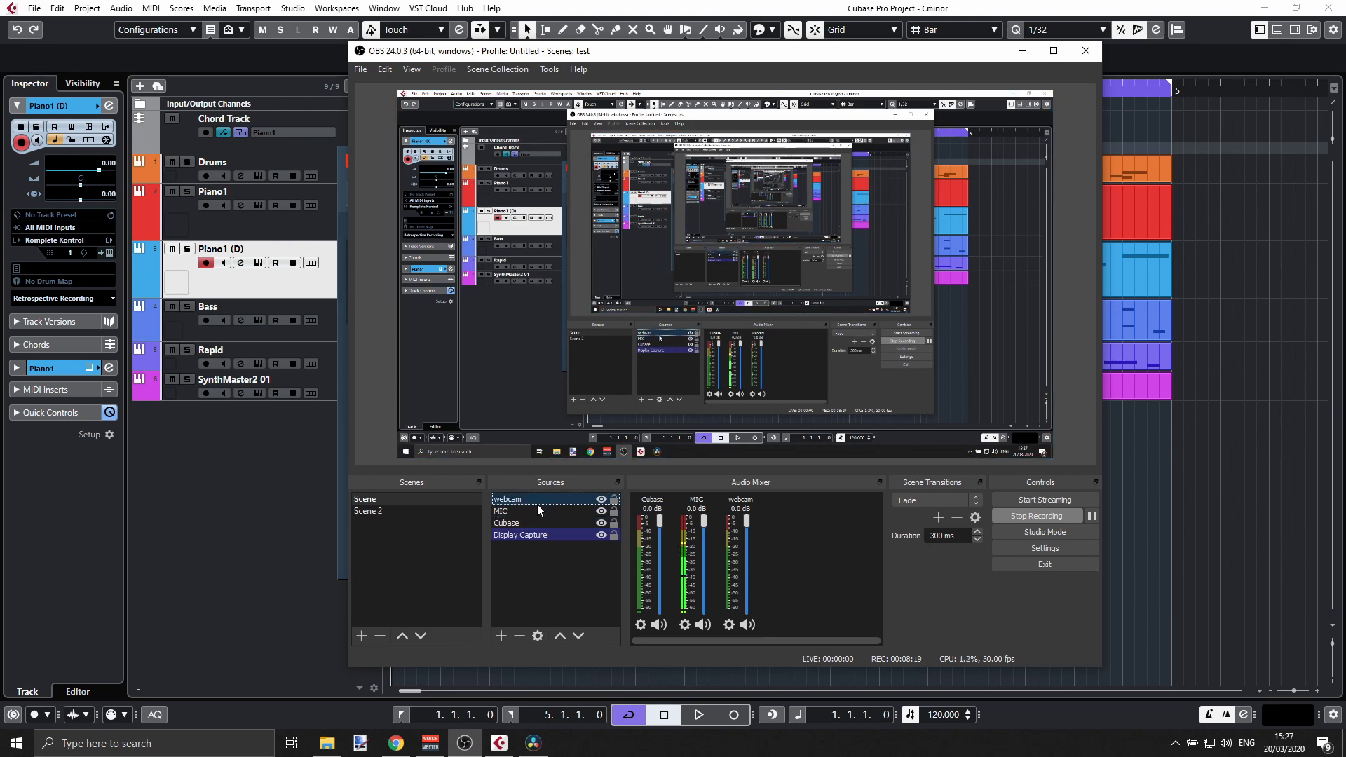
pyautogui.doubleClick(537, 503)
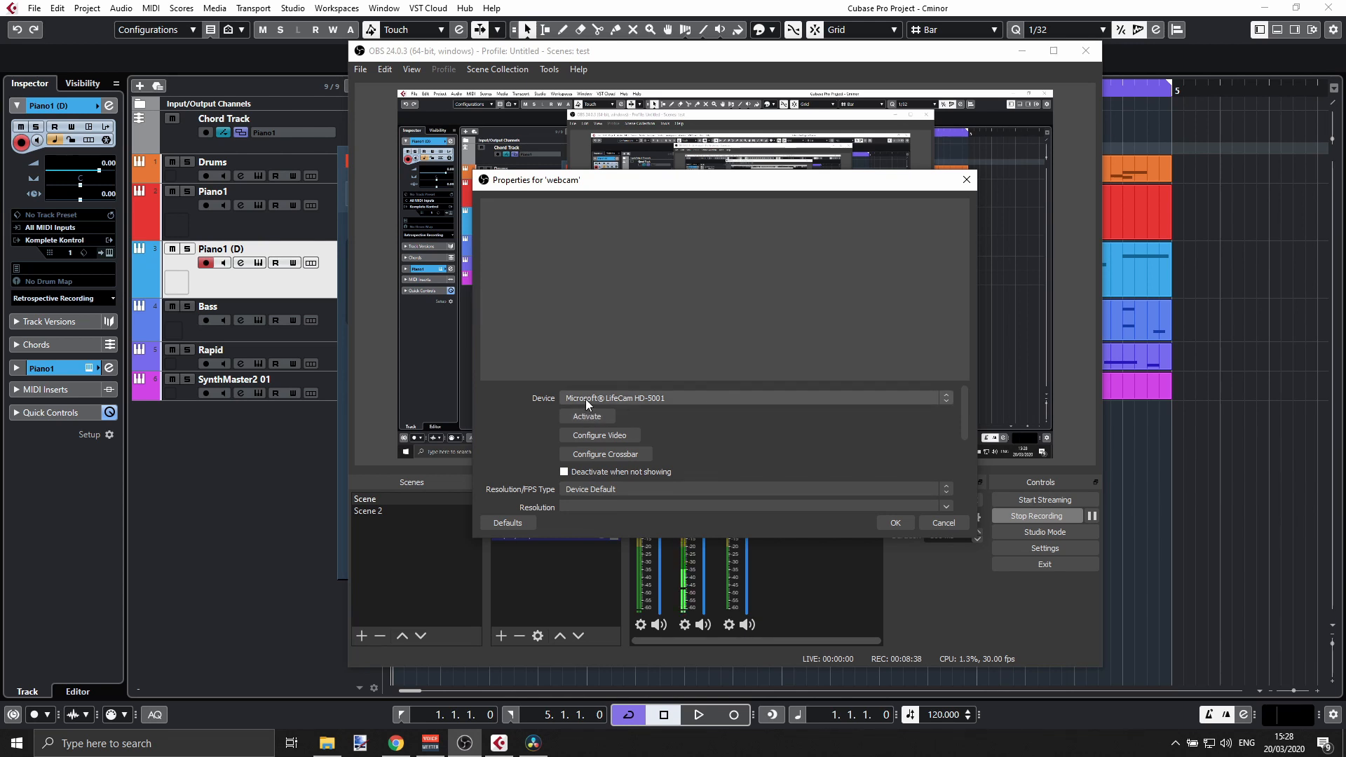
pyautogui.click(628, 398)
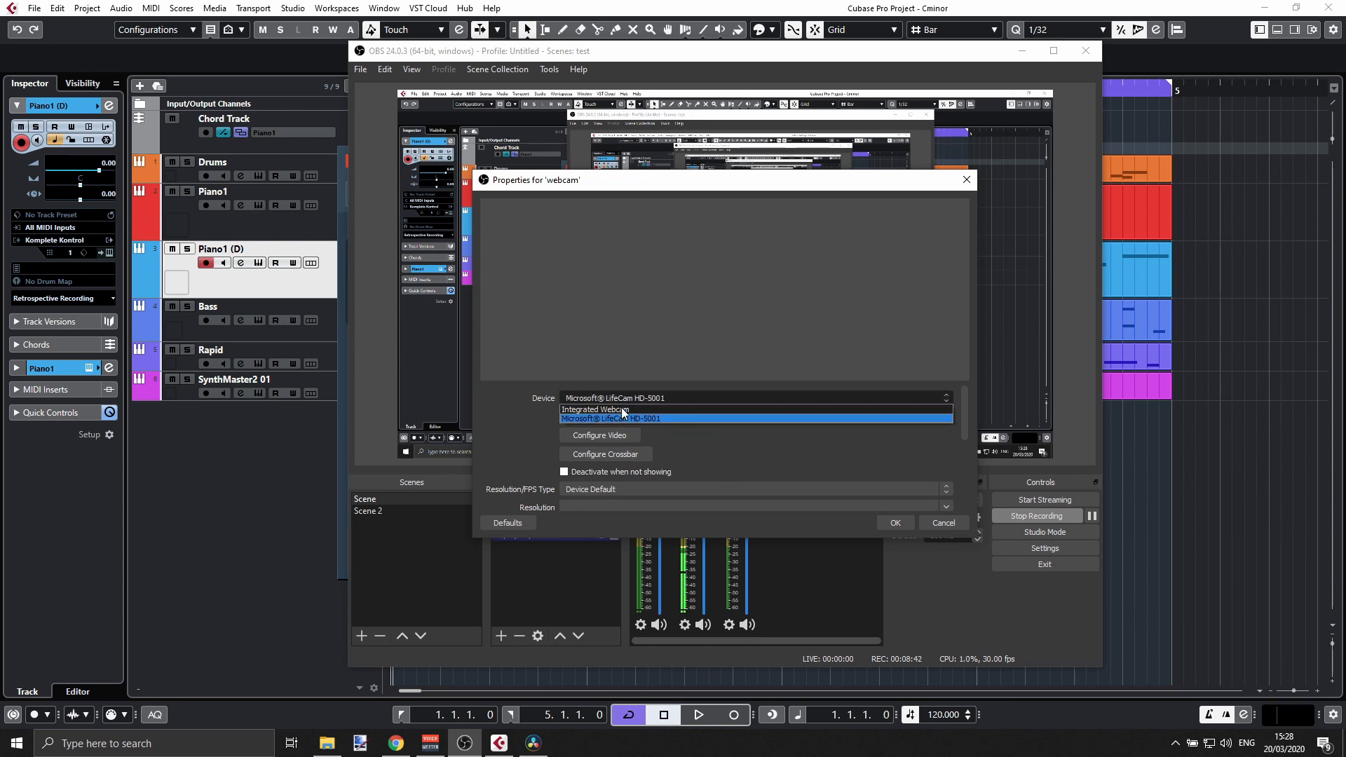
pyautogui.click(503, 431)
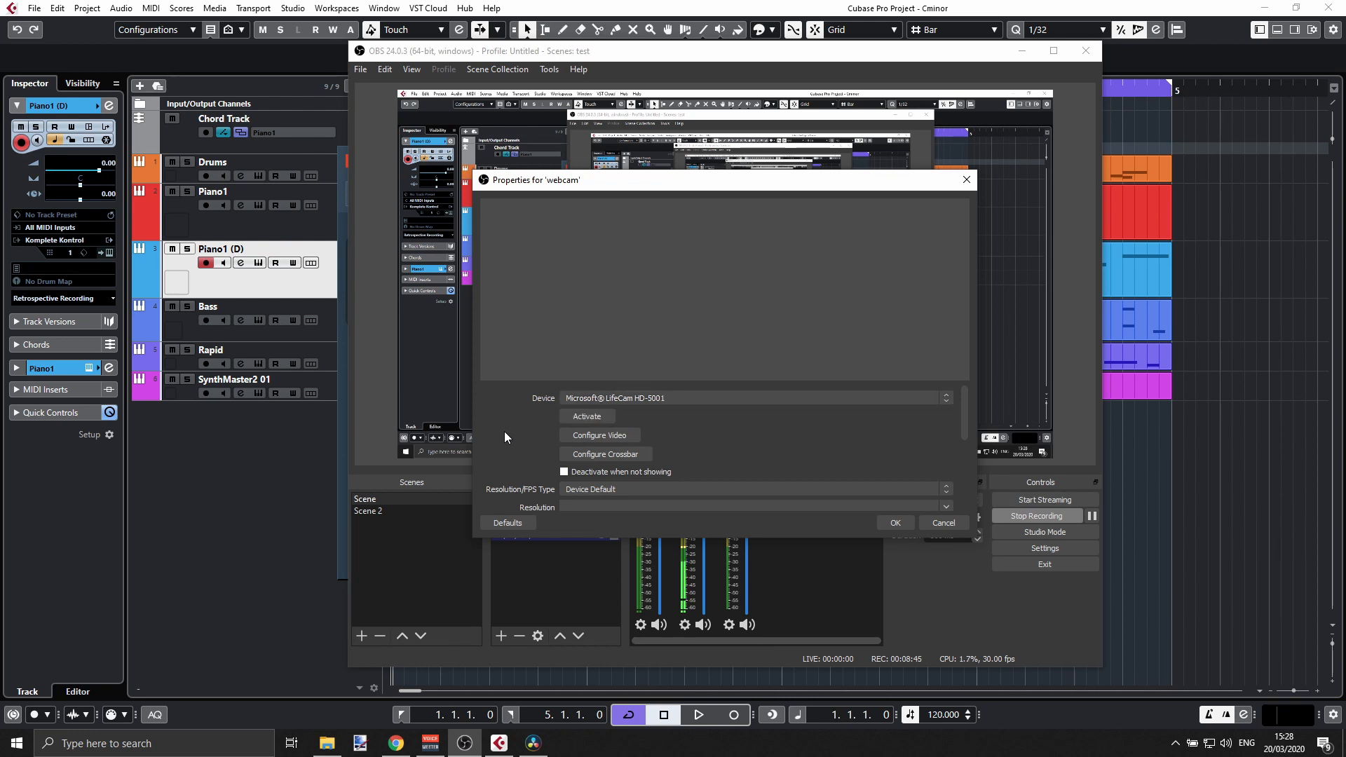
pyautogui.click(592, 417)
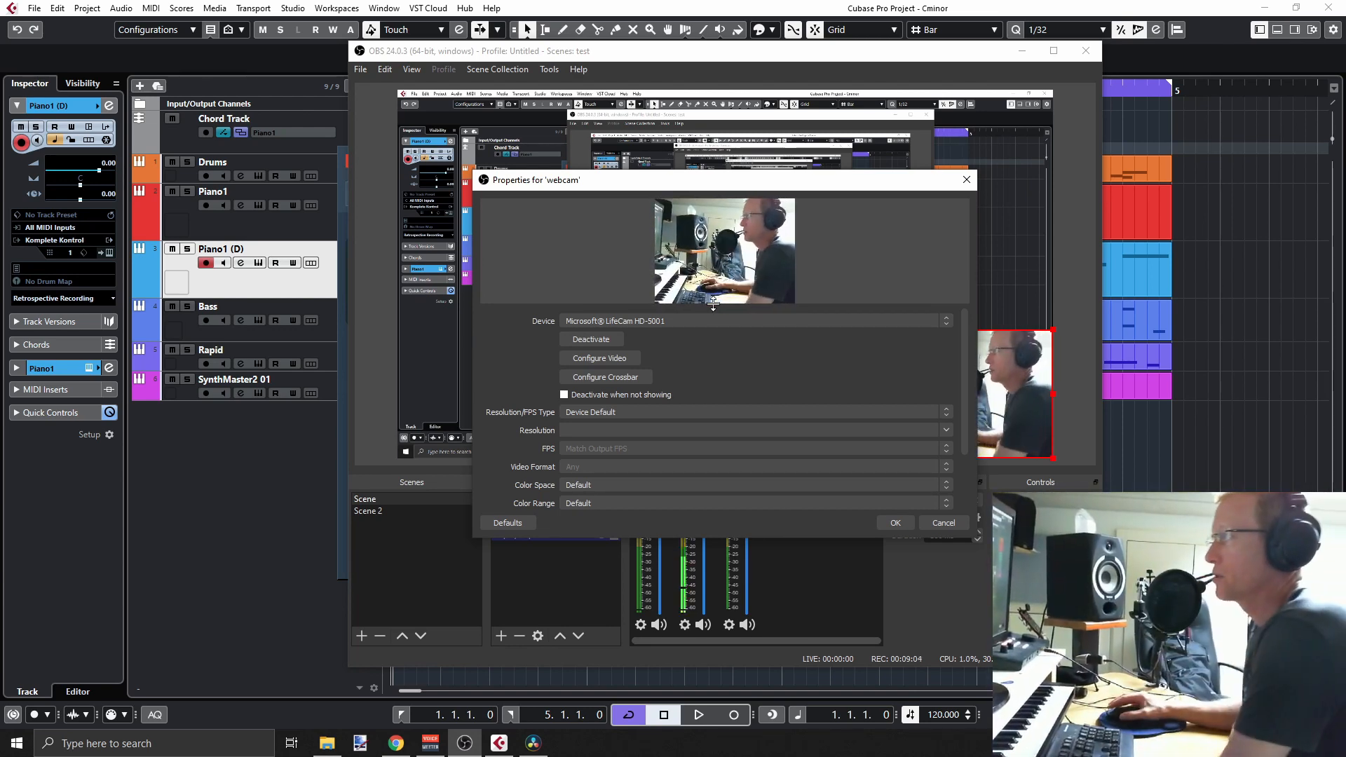
pyautogui.click(895, 523)
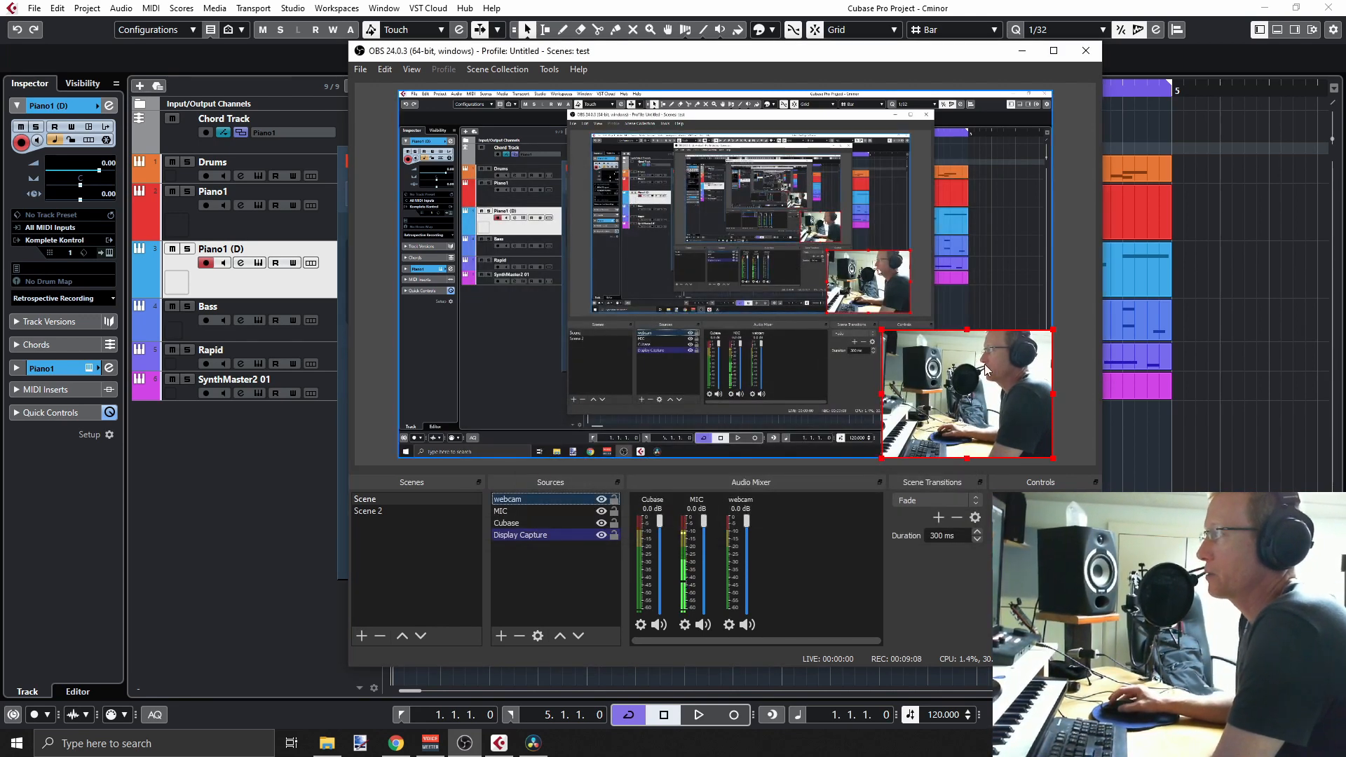
# - Shrink the webcam picture and place it in the lower-right corner of the captured display
pyautogui.moveTo(967, 392); pyautogui.dragTo(496, 373)
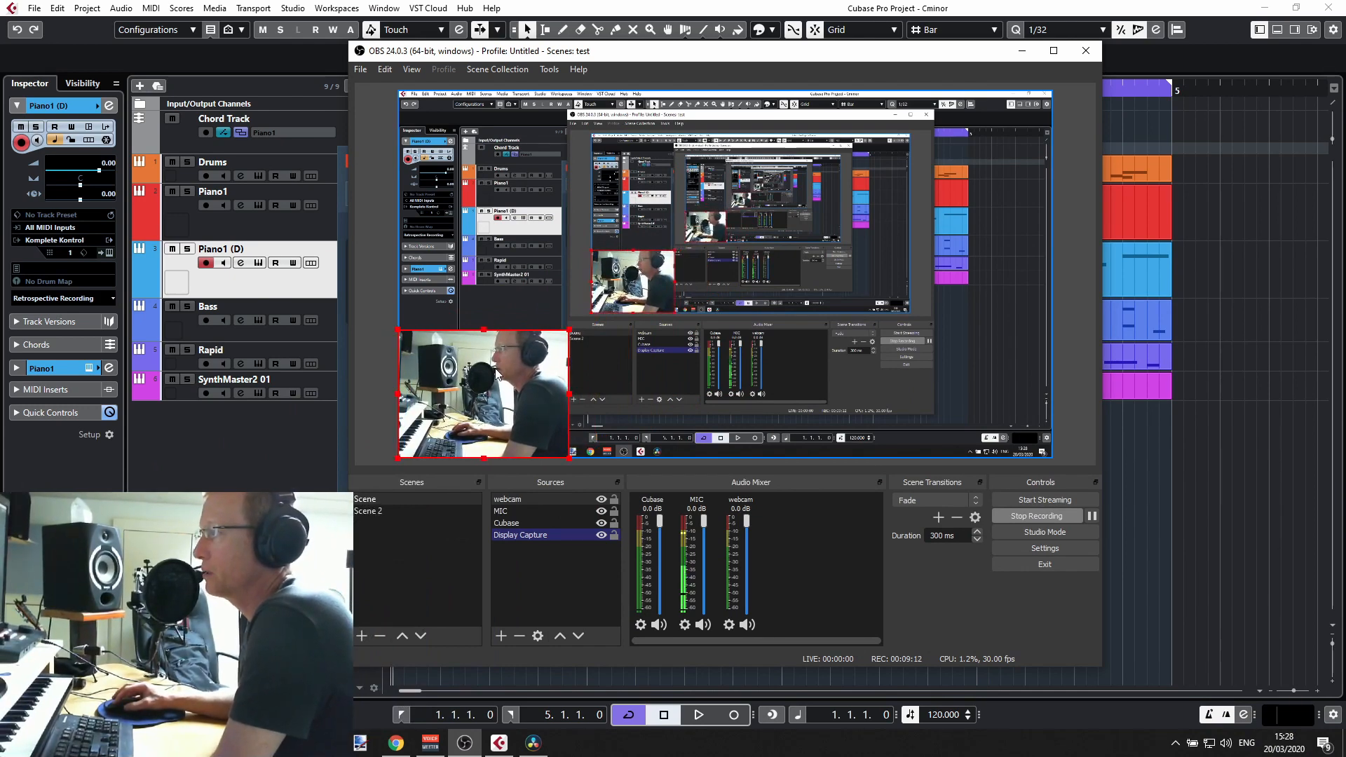
pyautogui.moveTo(569, 327); pyautogui.dragTo(1025, 424)
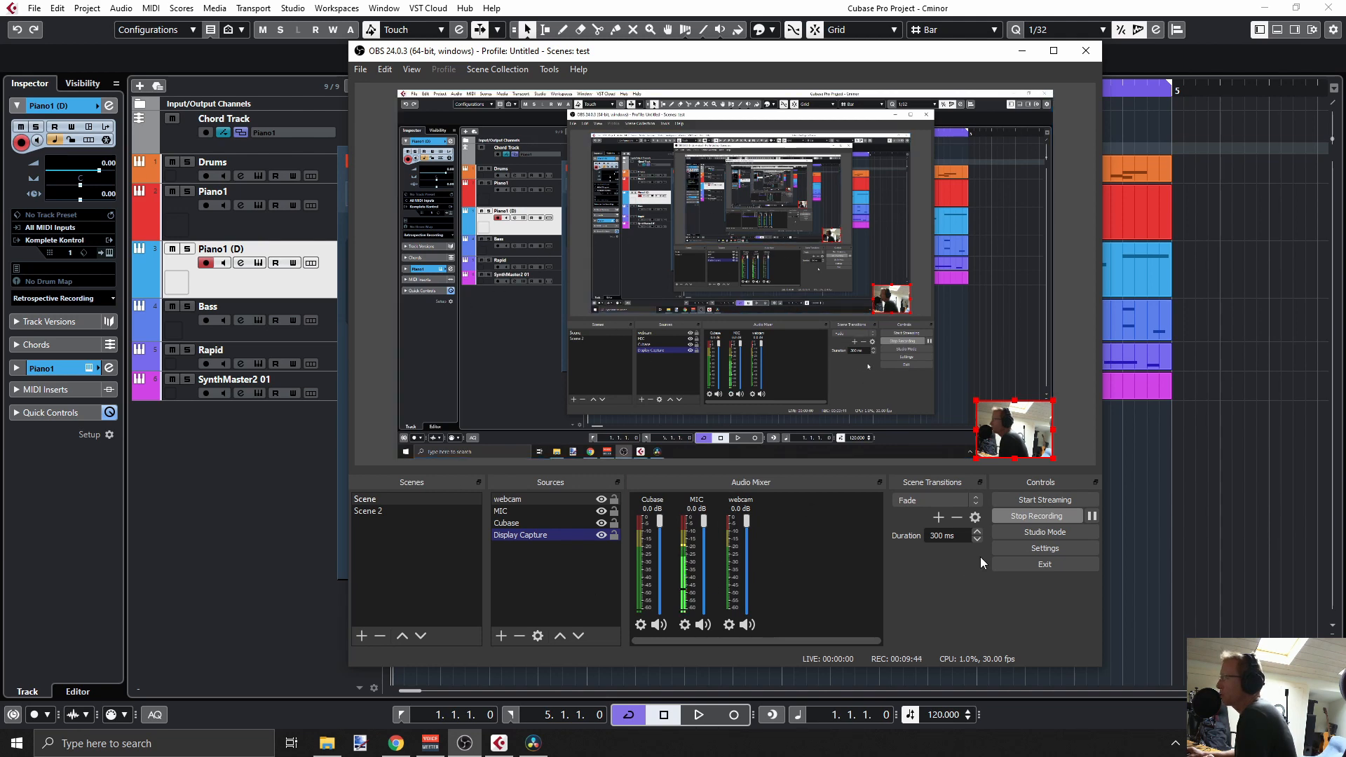
# - Open the OBS settings and review the Audio, Video, General and Advanced options, including the audio devices and push-to-talk delays
pyautogui.click(1024, 550)
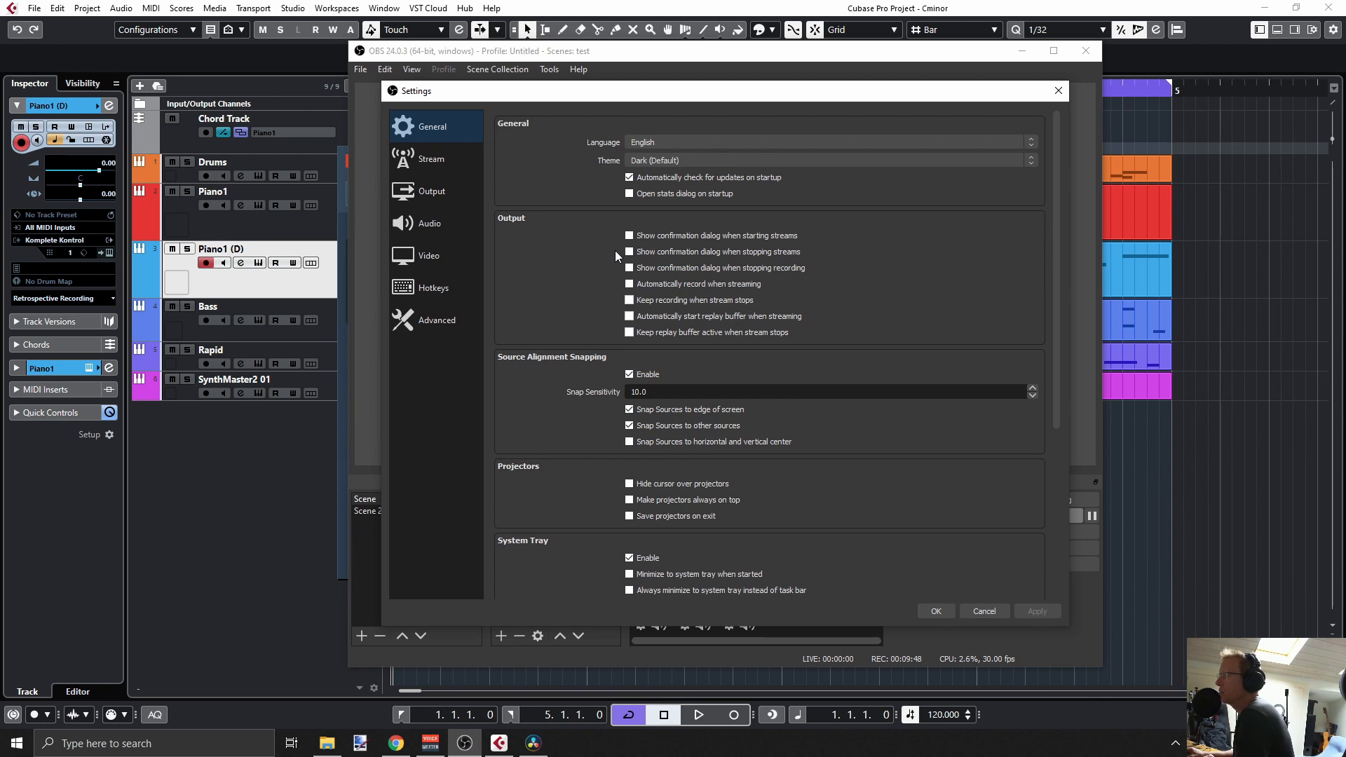
pyautogui.click(434, 225)
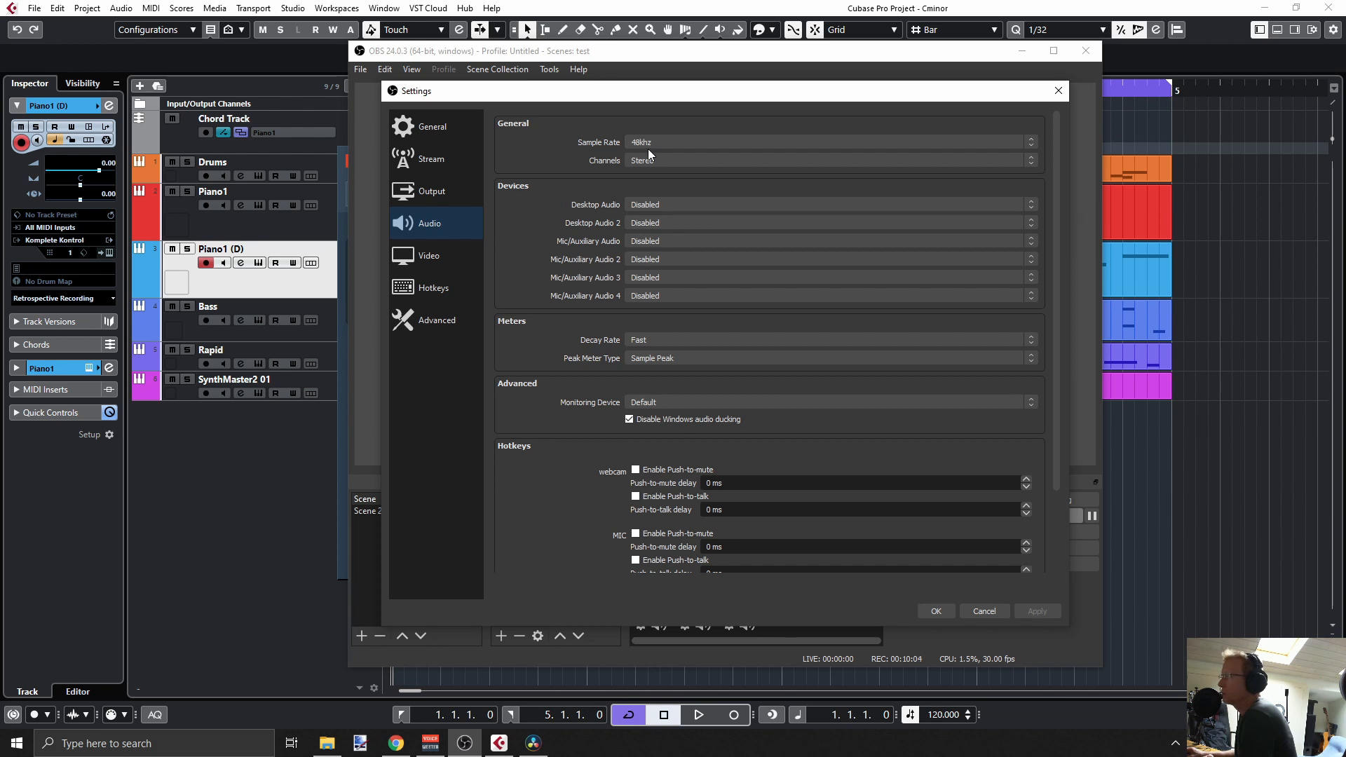
pyautogui.scroll(-2, 717, 421)
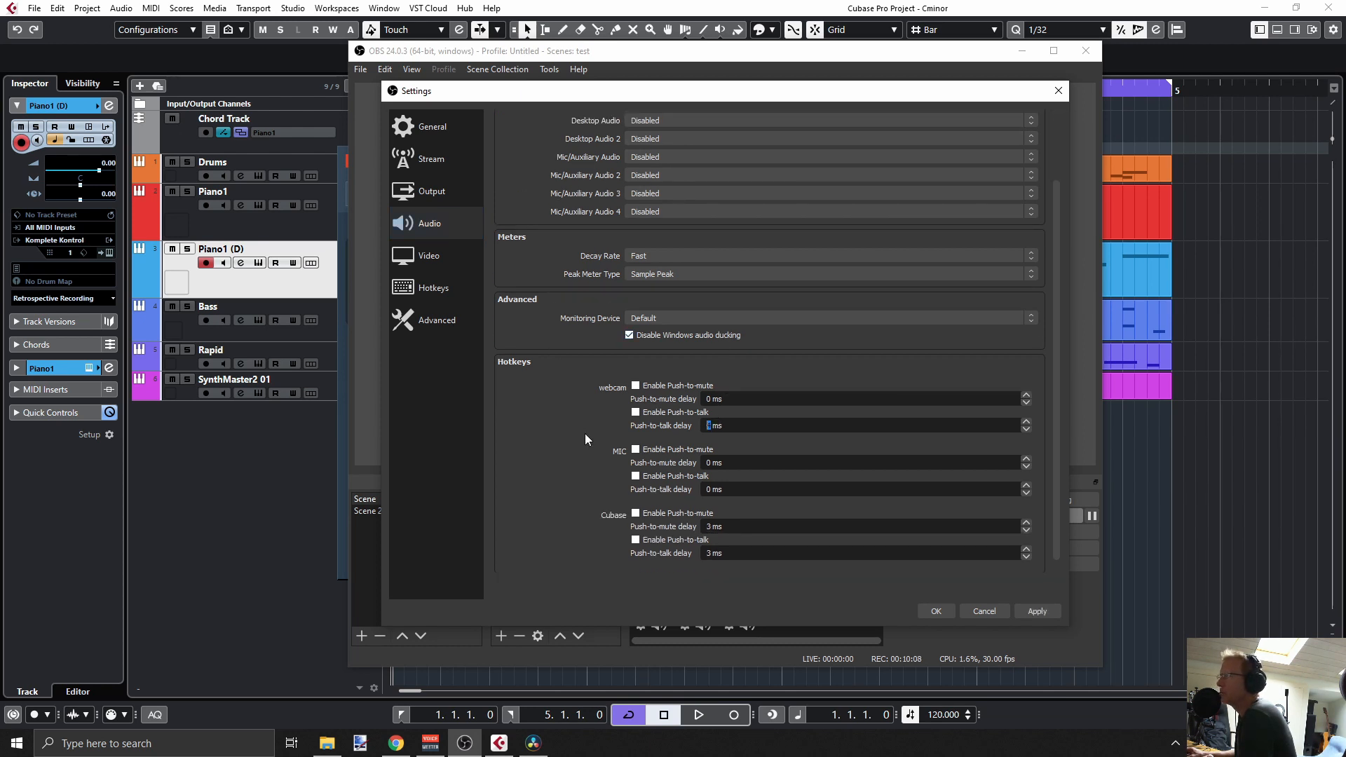
pyautogui.click(452, 258)
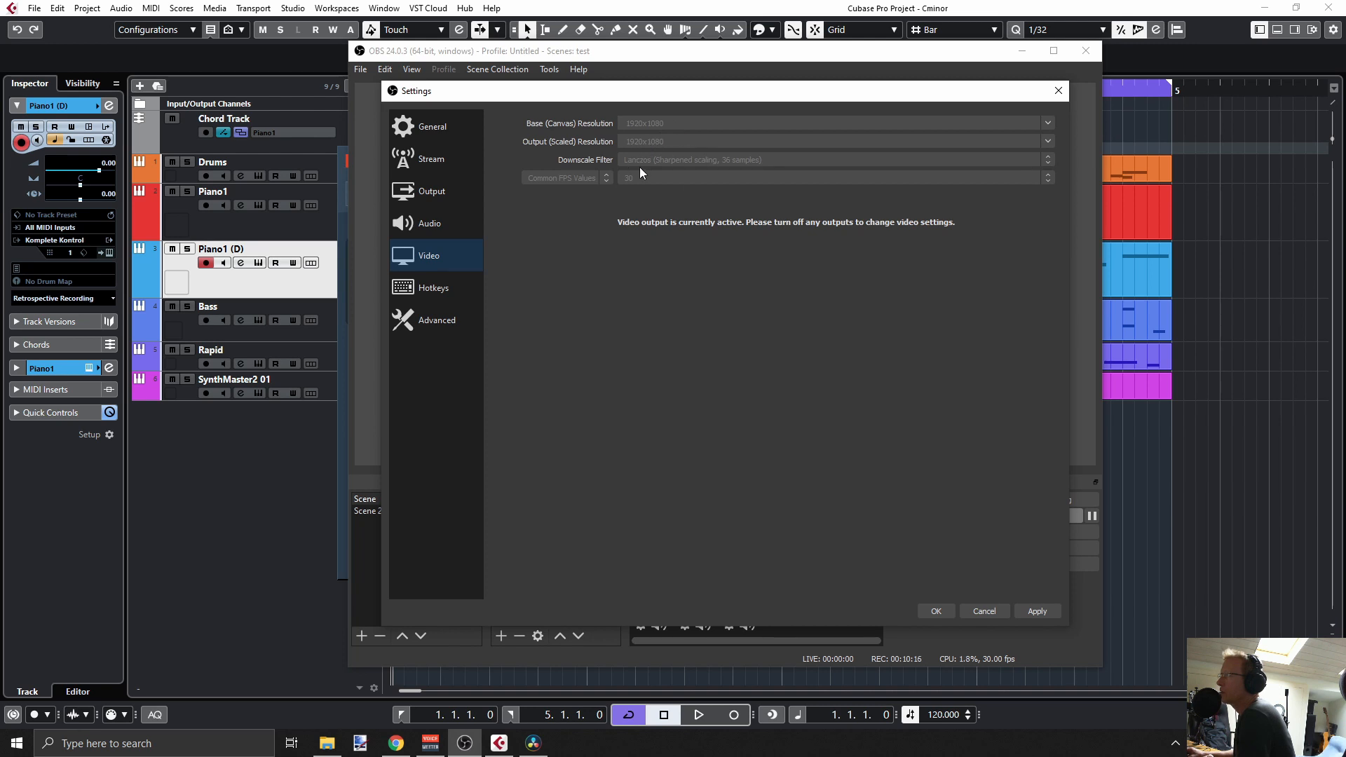
pyautogui.click(431, 126)
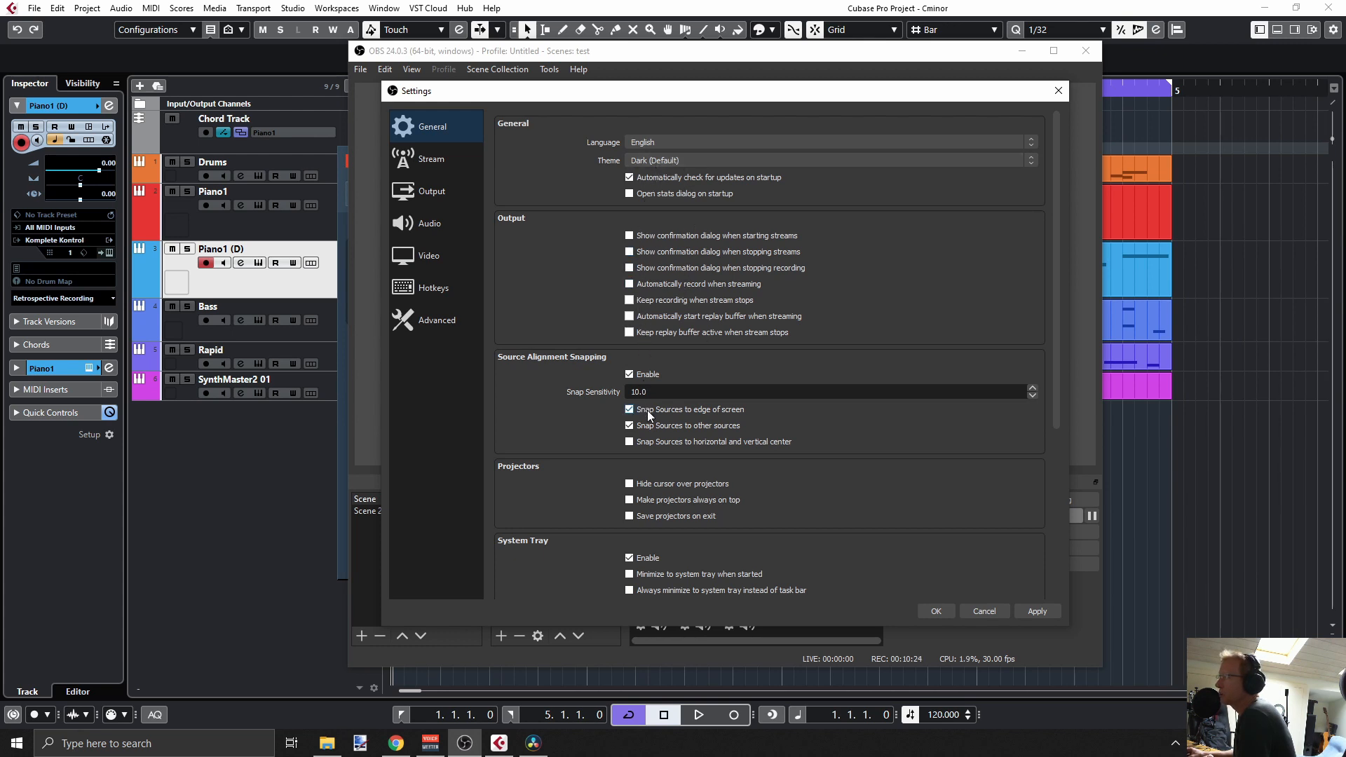
pyautogui.click(429, 329)
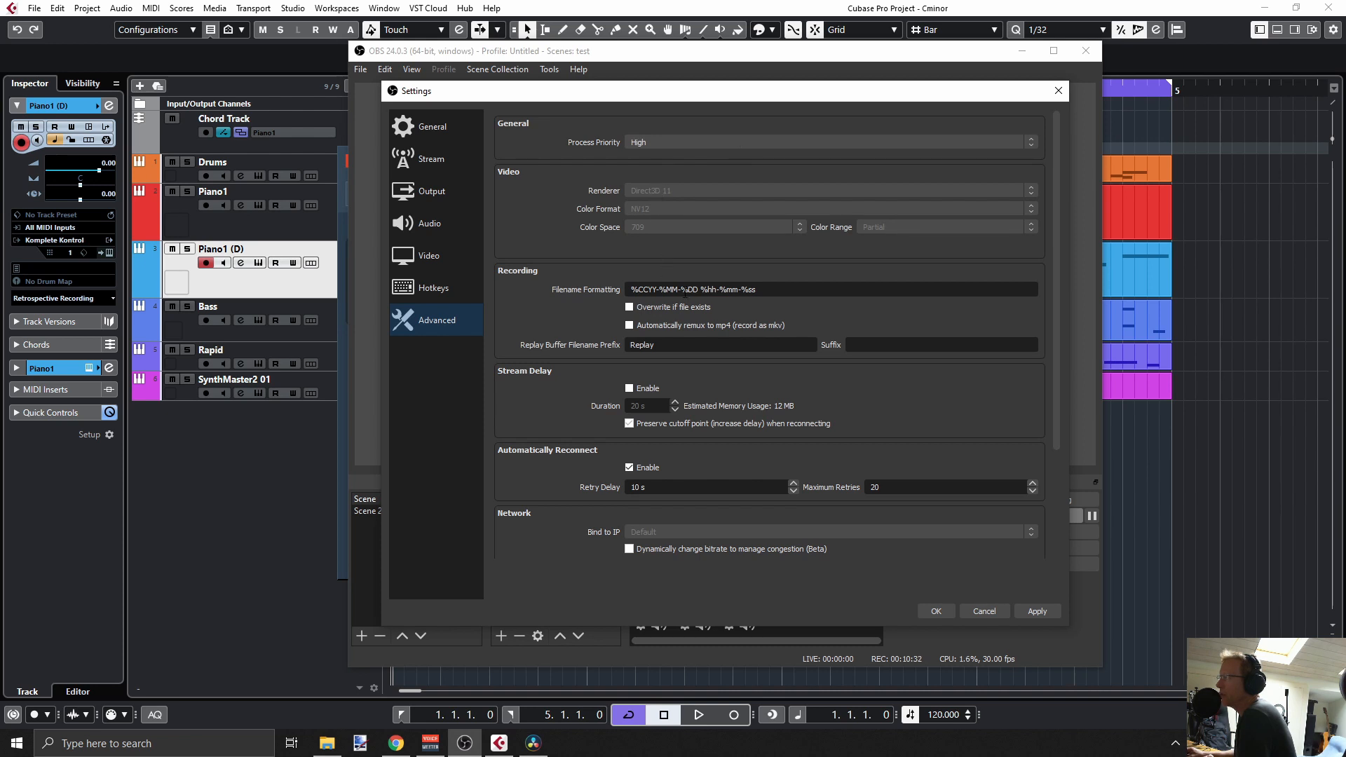
pyautogui.scroll(-3, 616, 428)
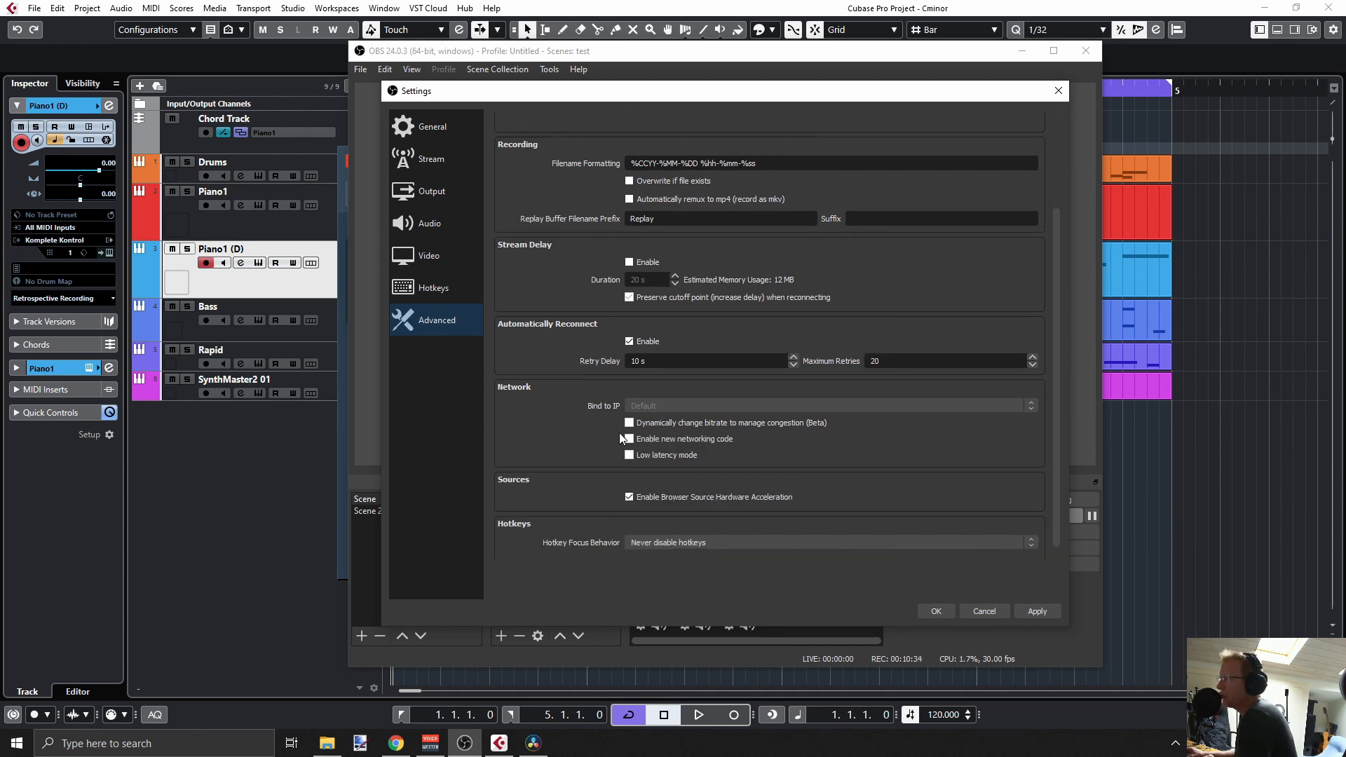
pyautogui.scroll(3, 579, 436)
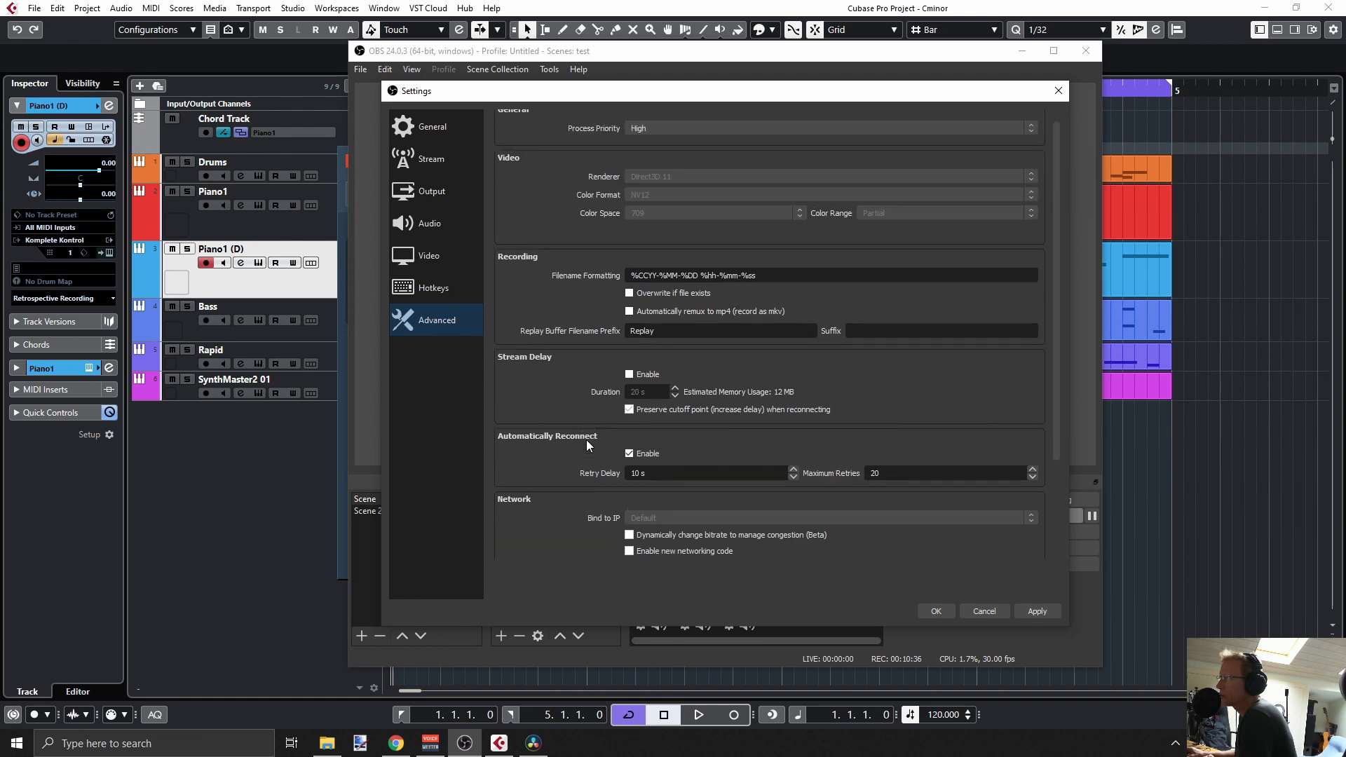
pyautogui.click(429, 256)
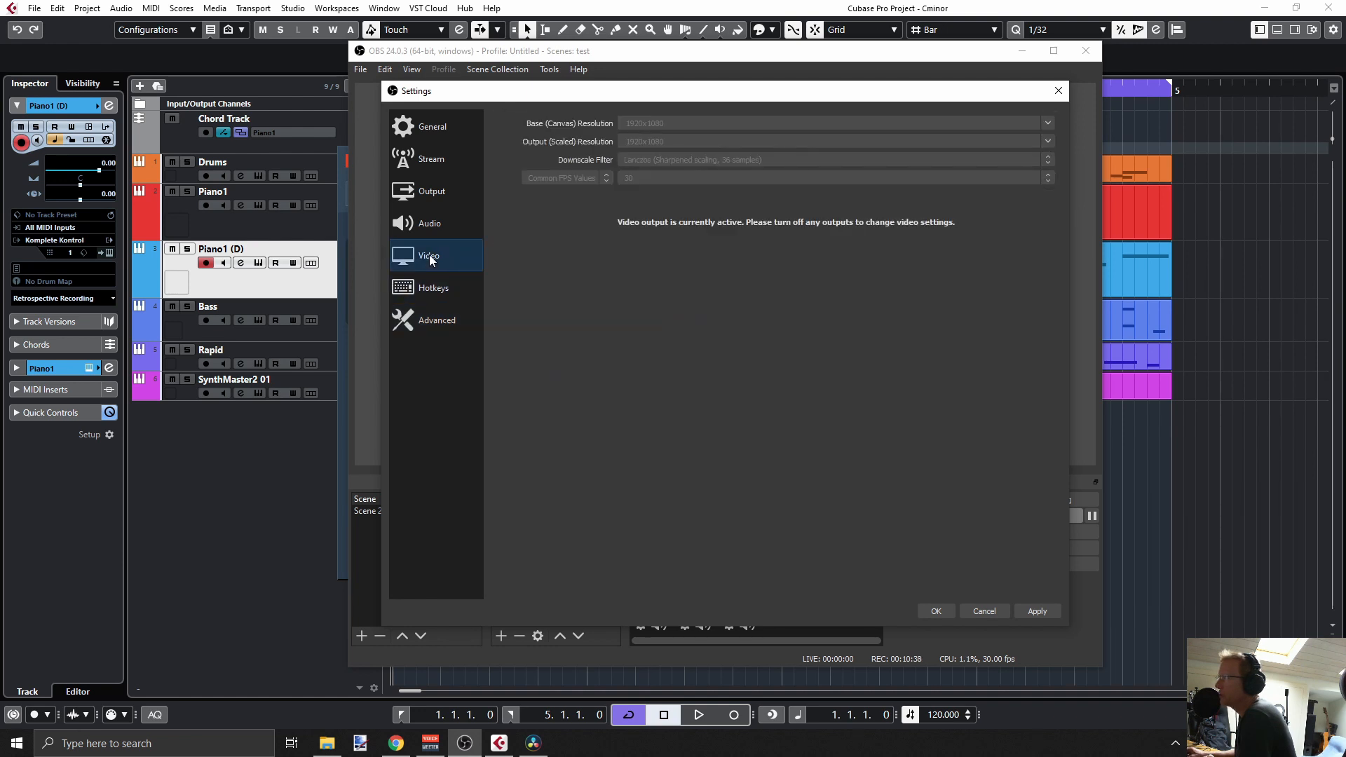
pyautogui.click(431, 222)
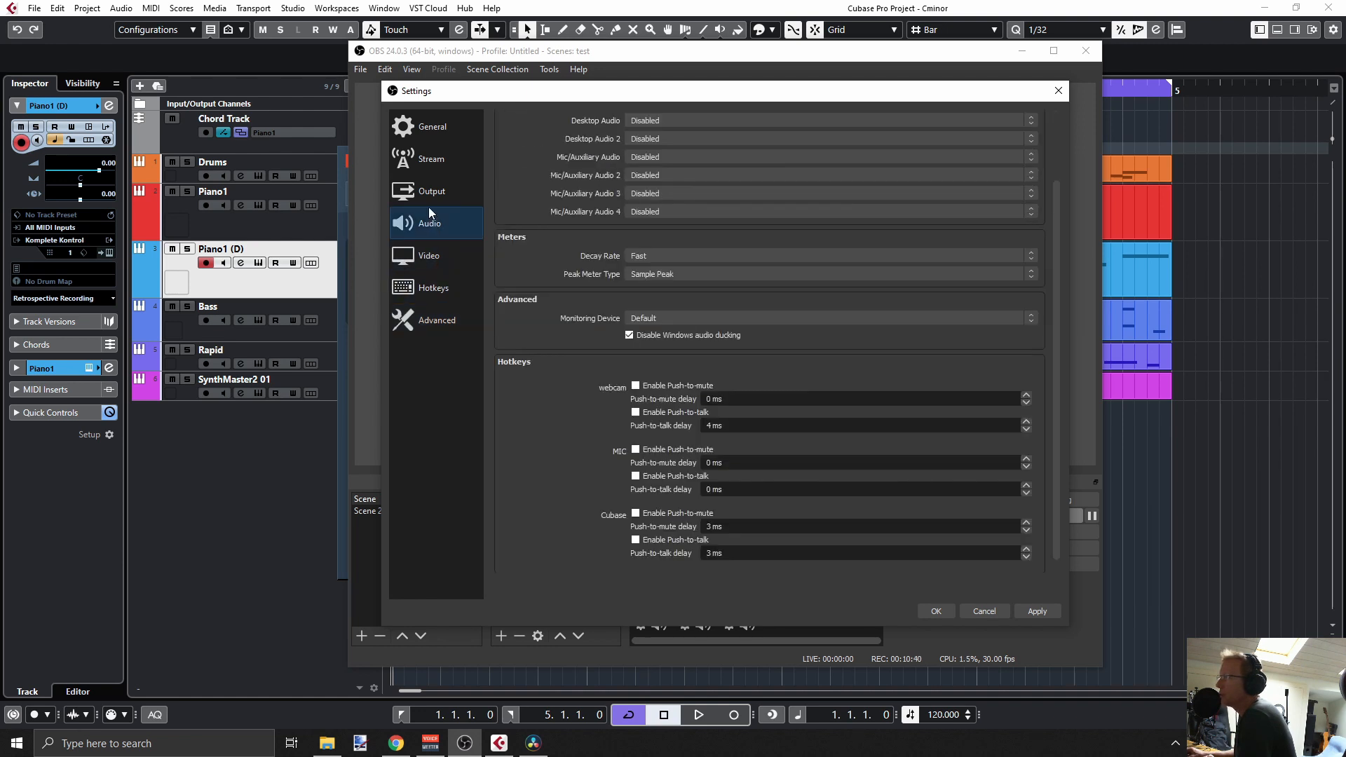
# - Examine the Output settings for streaming, recording and the audio track names, and cancel the settings dialog
pyautogui.click(416, 204)
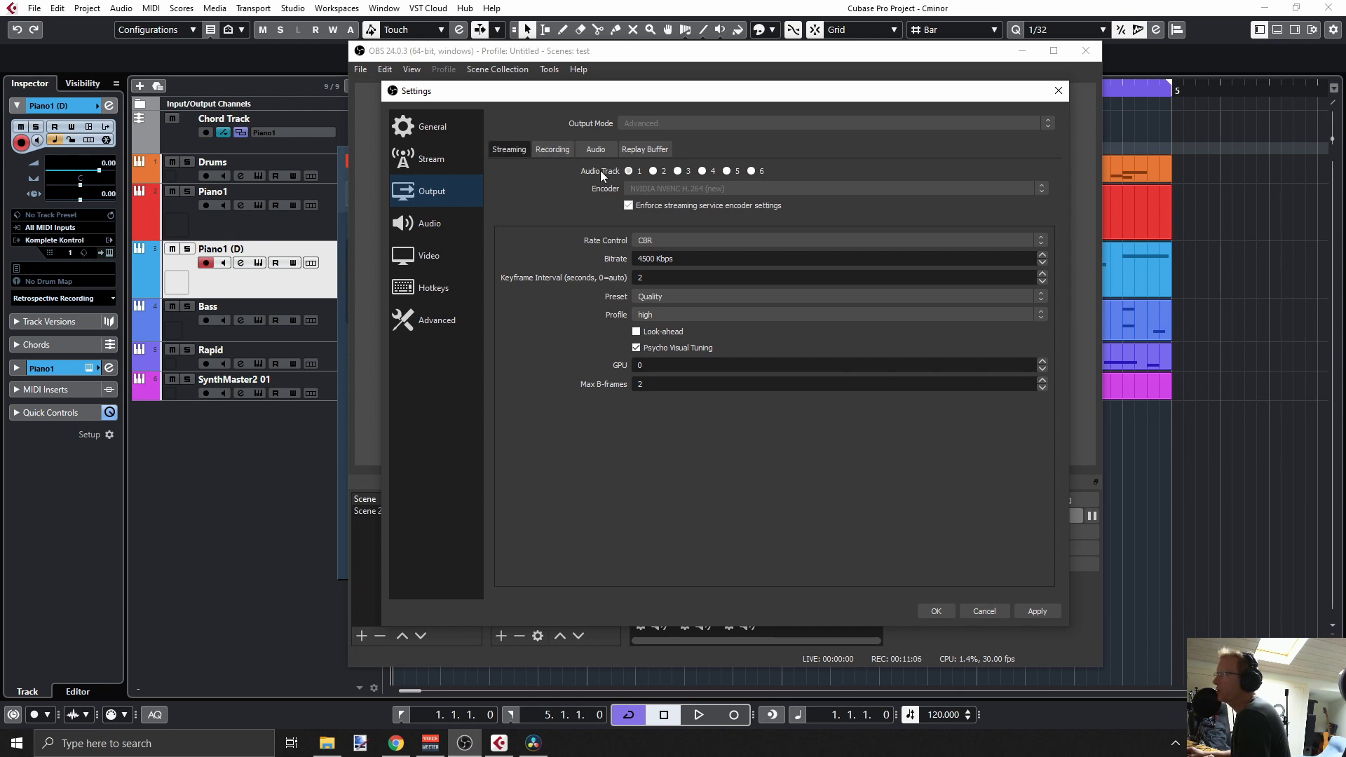
pyautogui.click(550, 150)
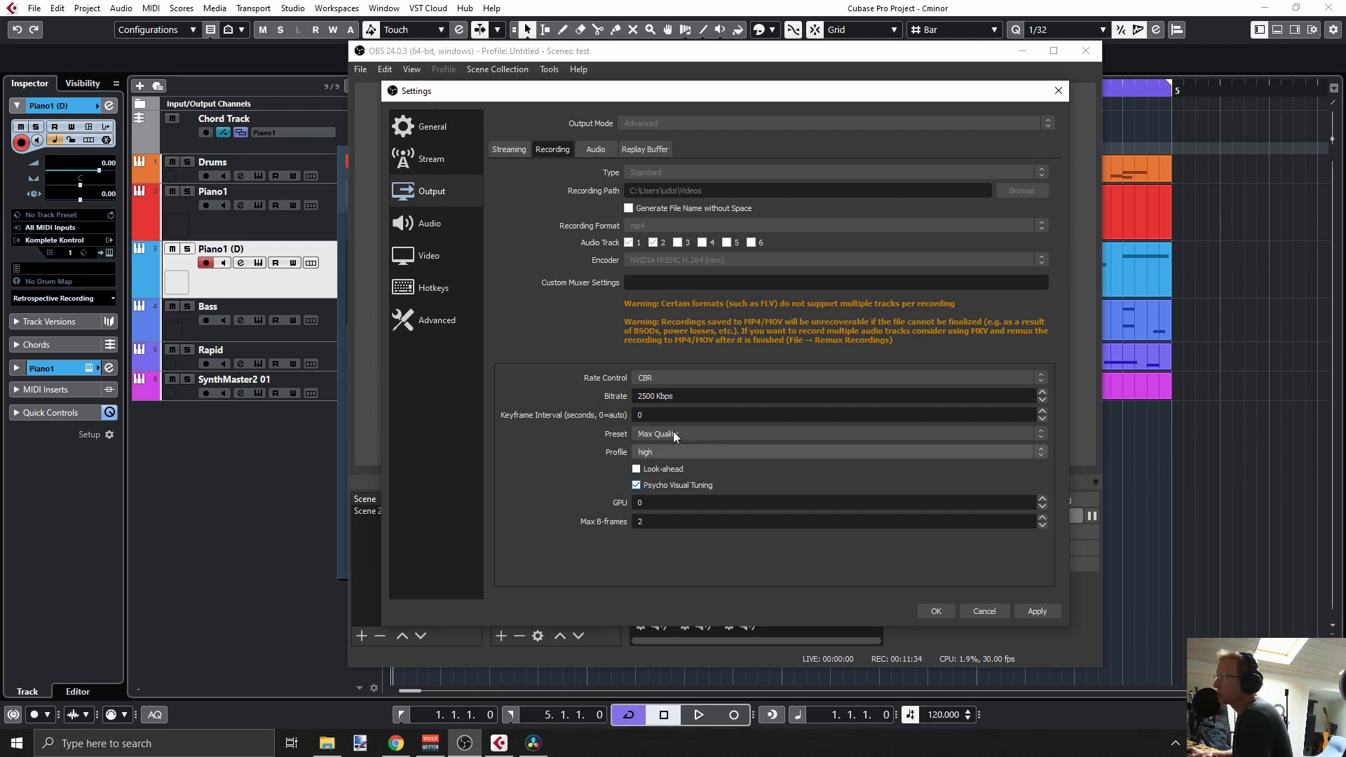
pyautogui.click(595, 149)
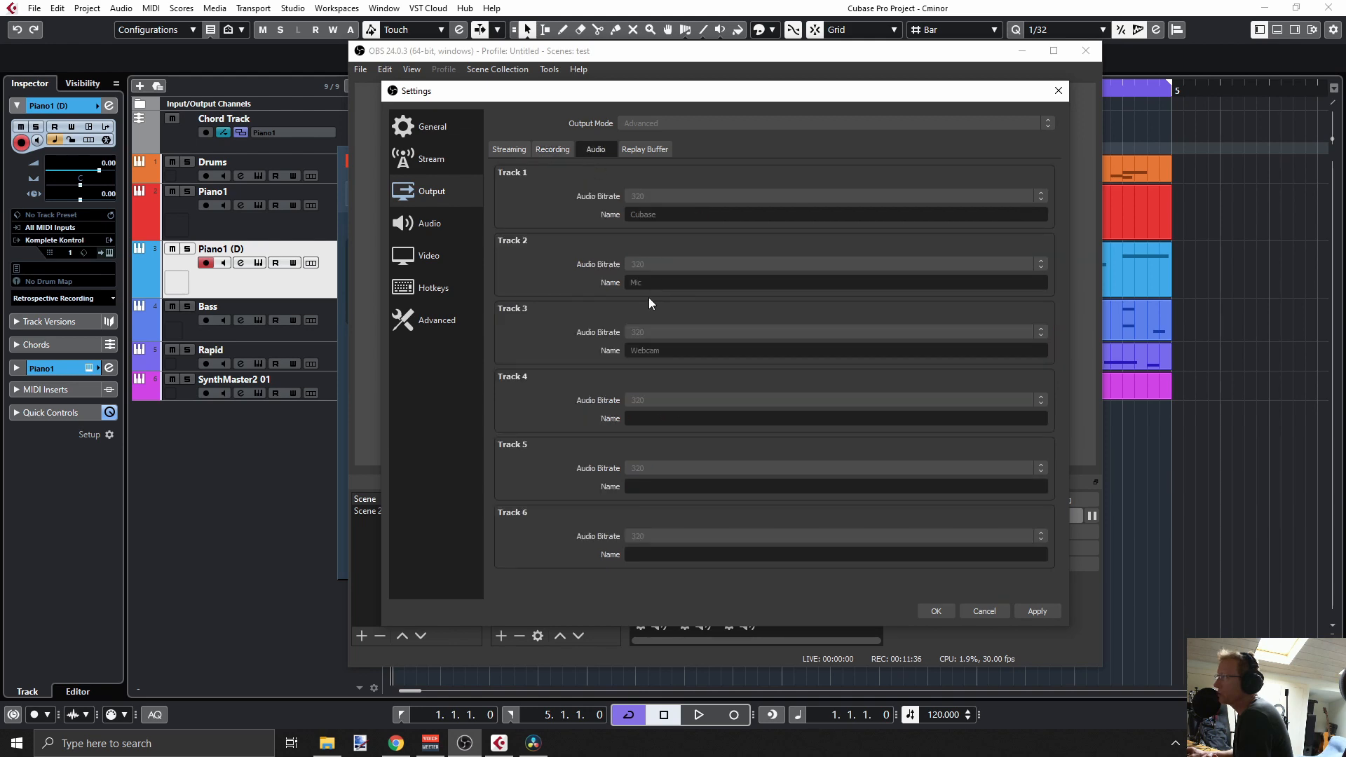
pyautogui.click(999, 612)
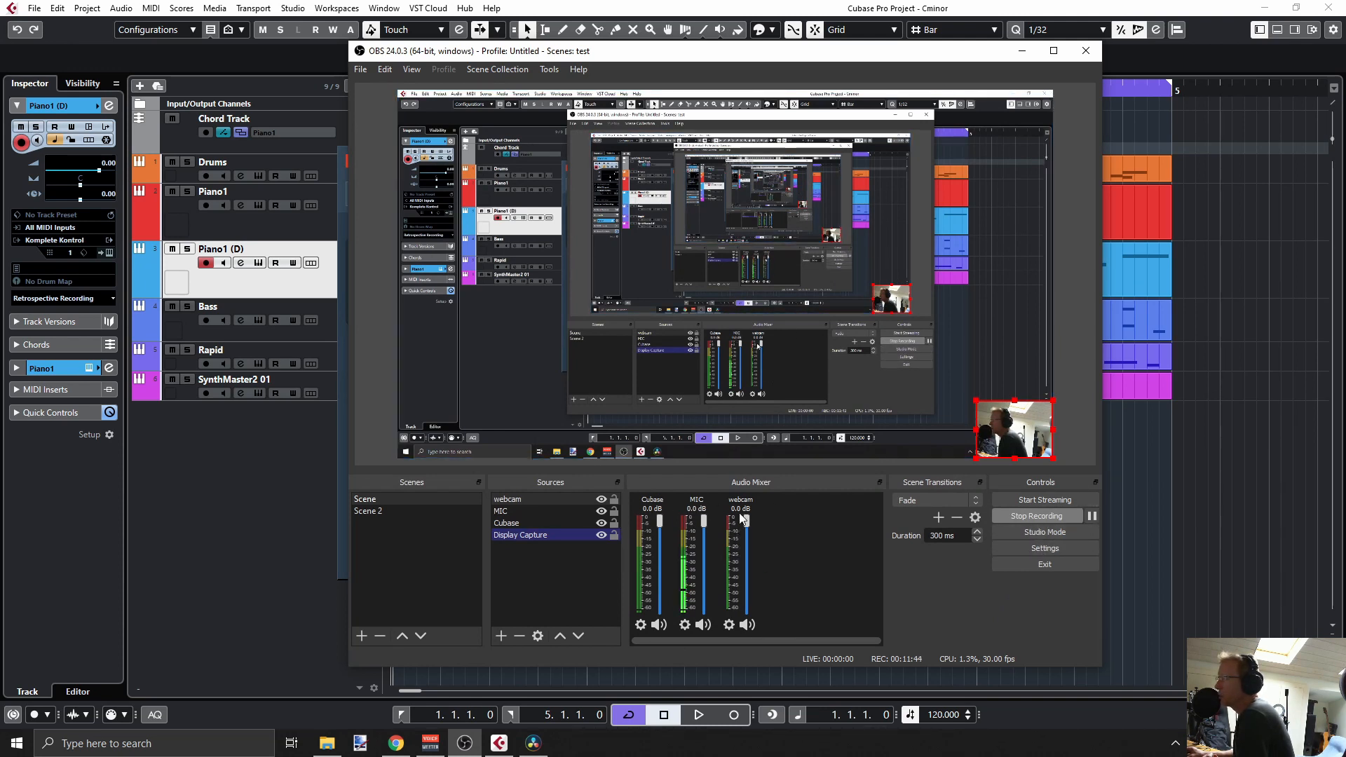
# - Examine the track assignments of Cubase, MIC and webcam in the Advanced Audio Properties and close the dialog
pyautogui.rightClick(647, 527)
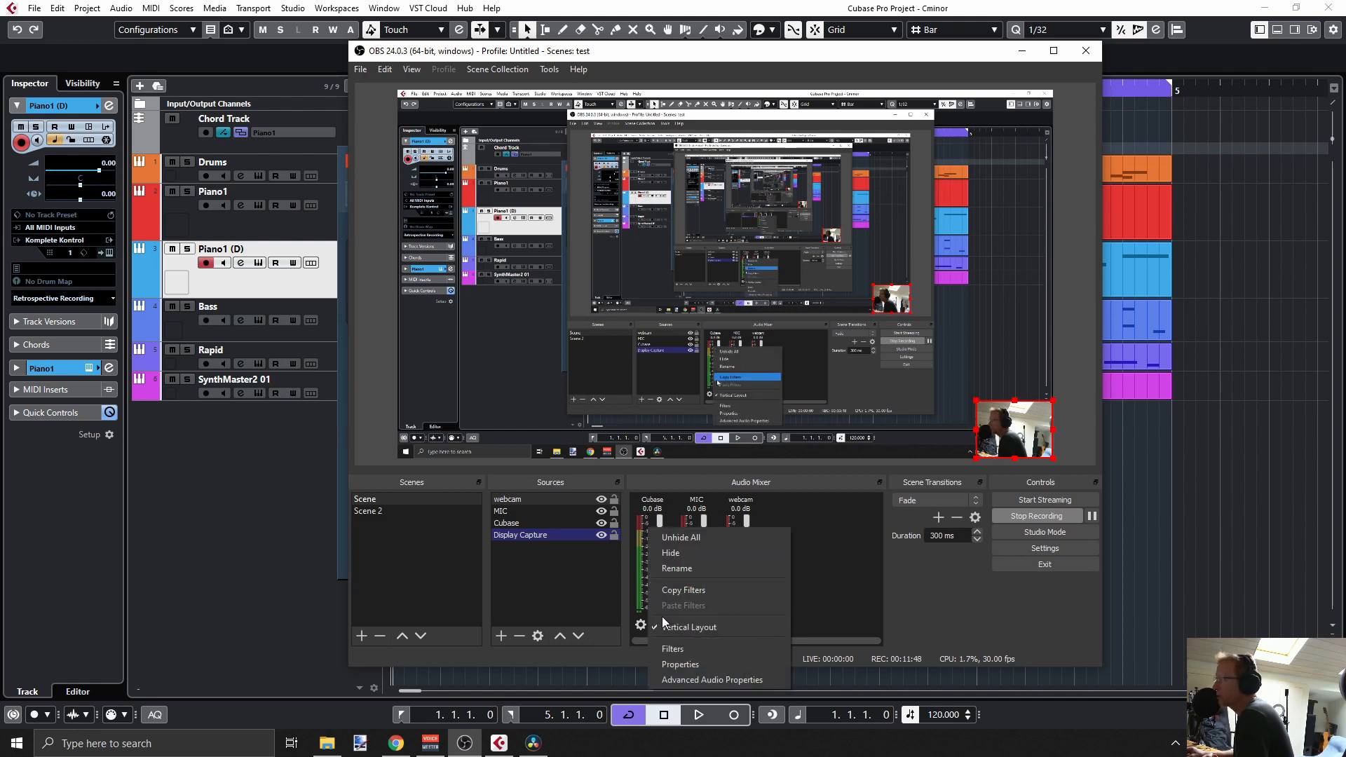
pyautogui.click(693, 680)
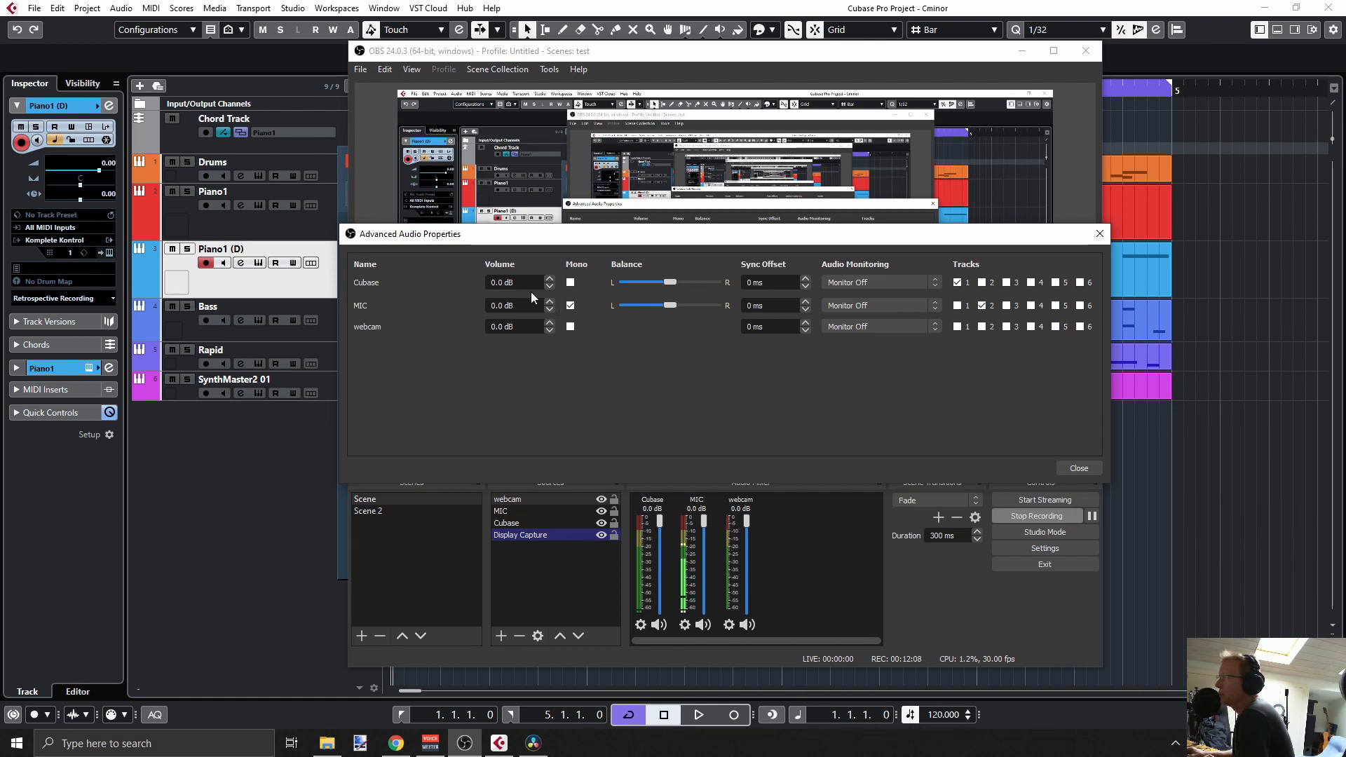
pyautogui.click(957, 276)
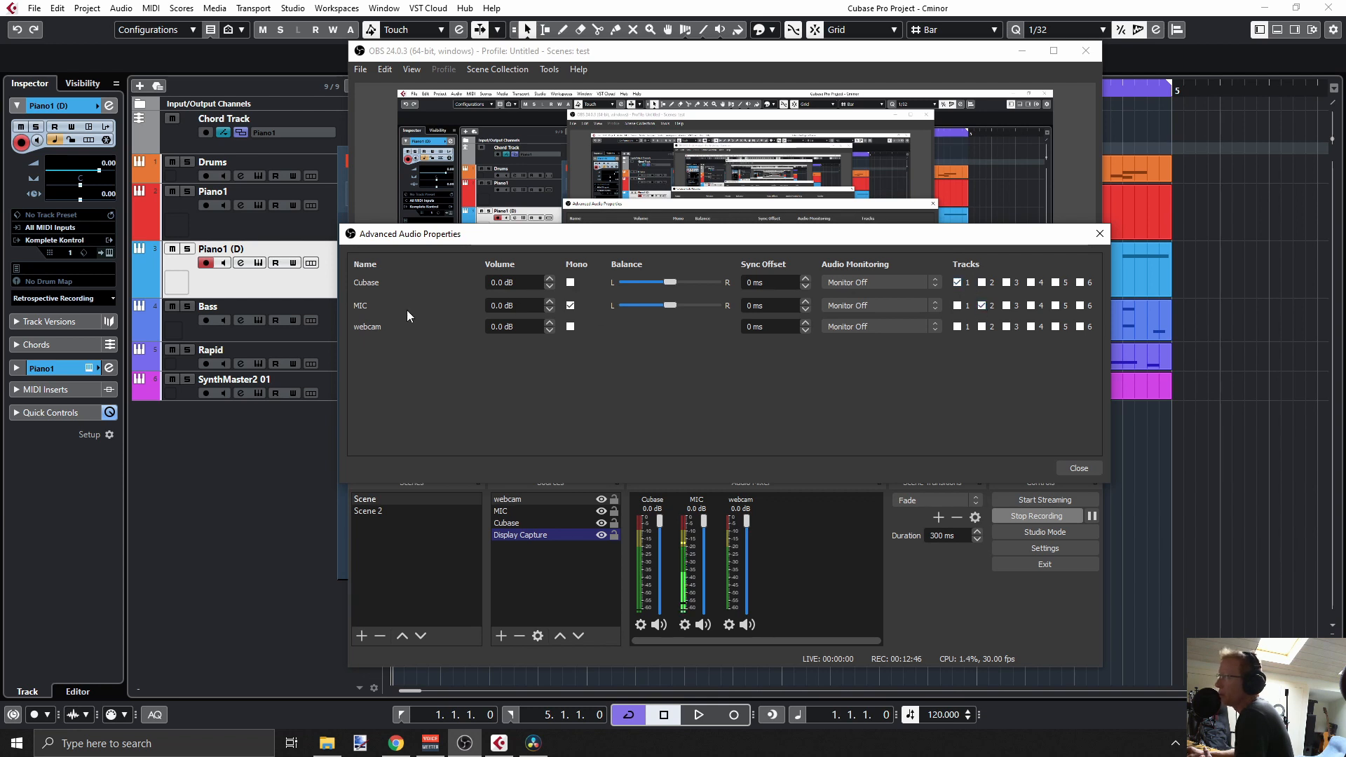
pyautogui.click(957, 282)
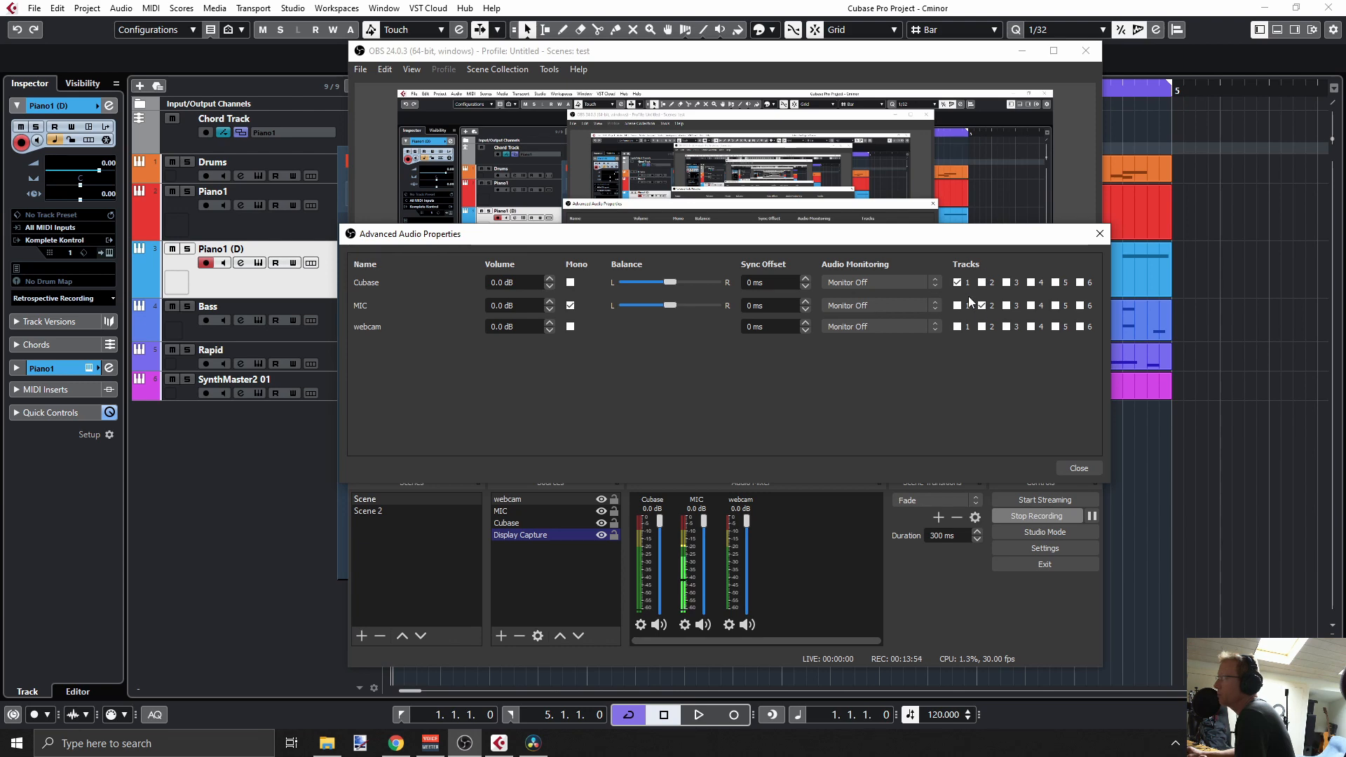
pyautogui.click(1079, 468)
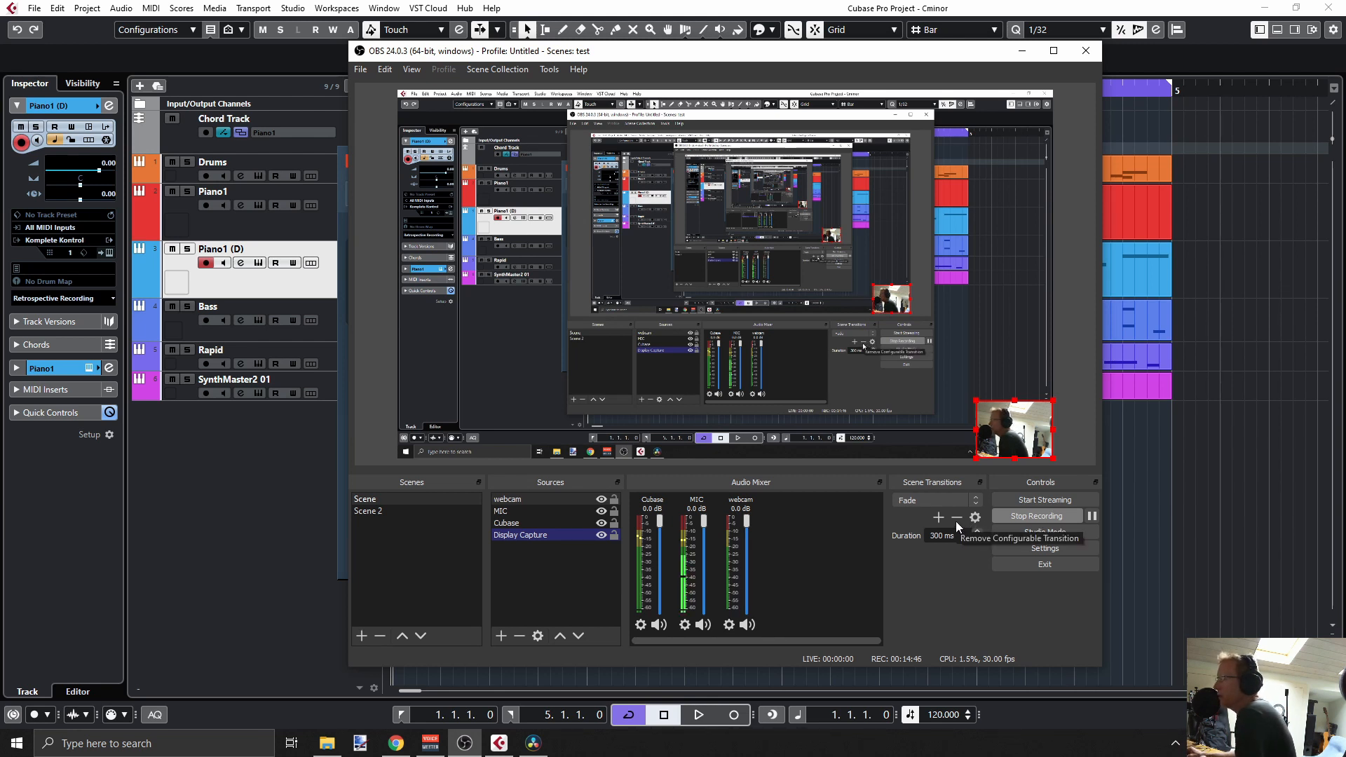
# - Switch to DaVinci Resolve and enlarge the Deliver page's timeline area to inspect the project's separate audio tracks
pyautogui.click(541, 747)
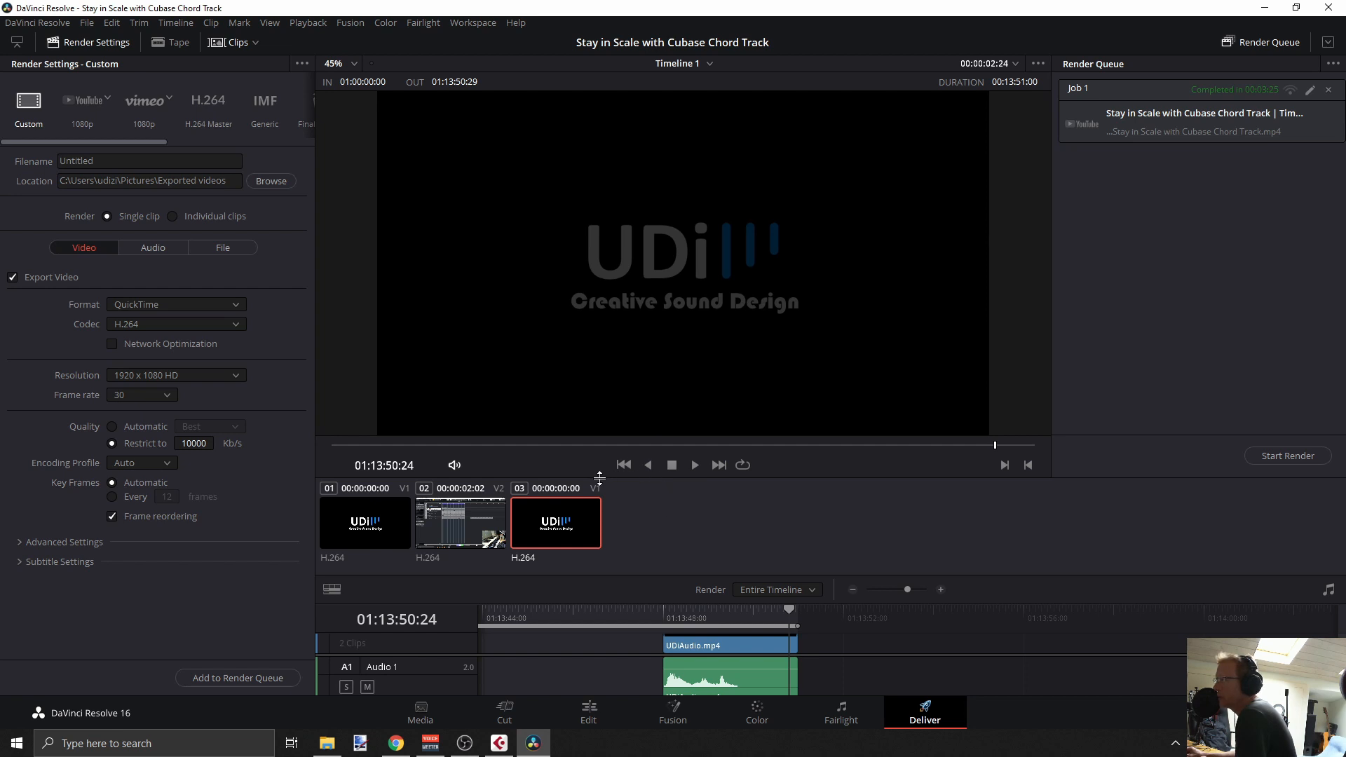
pyautogui.moveTo(599, 474); pyautogui.dragTo(600, 319)
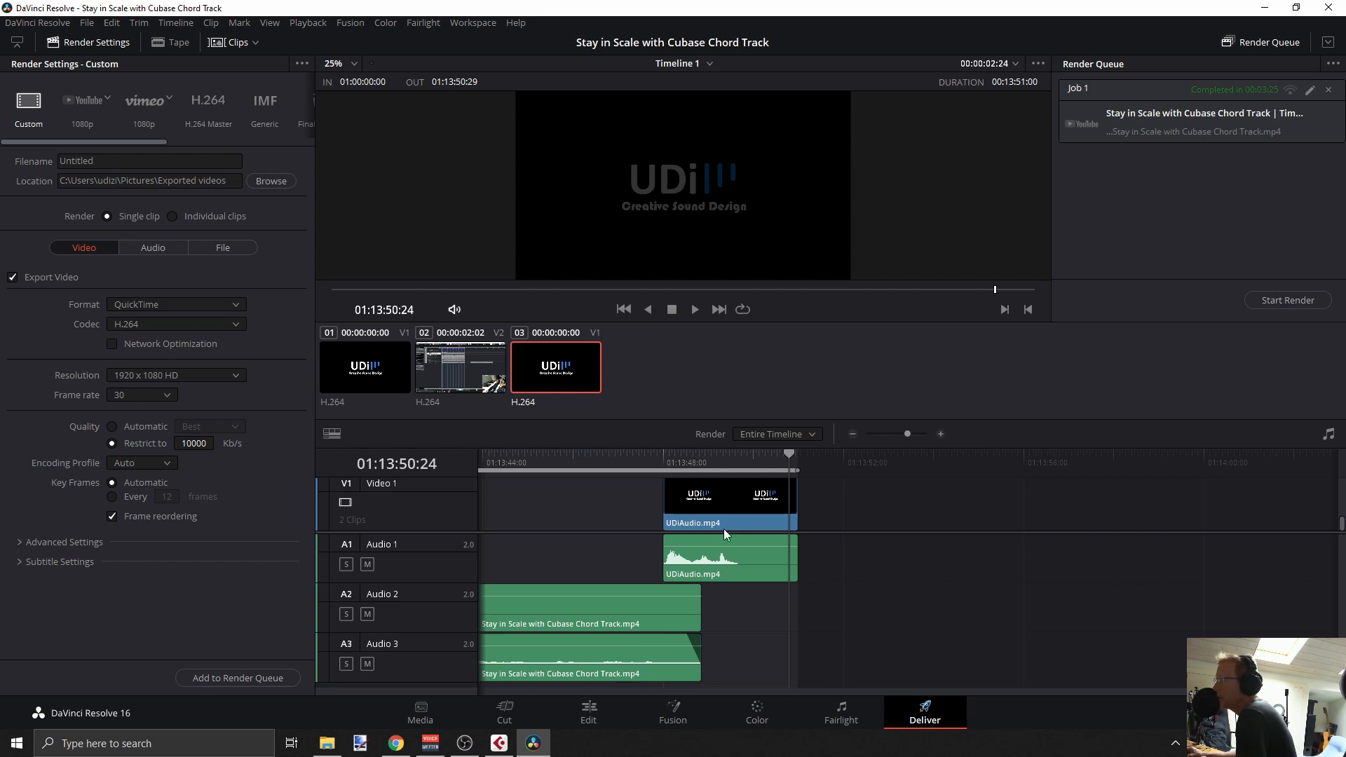
pyautogui.moveTo(907, 433); pyautogui.dragTo(899, 434)
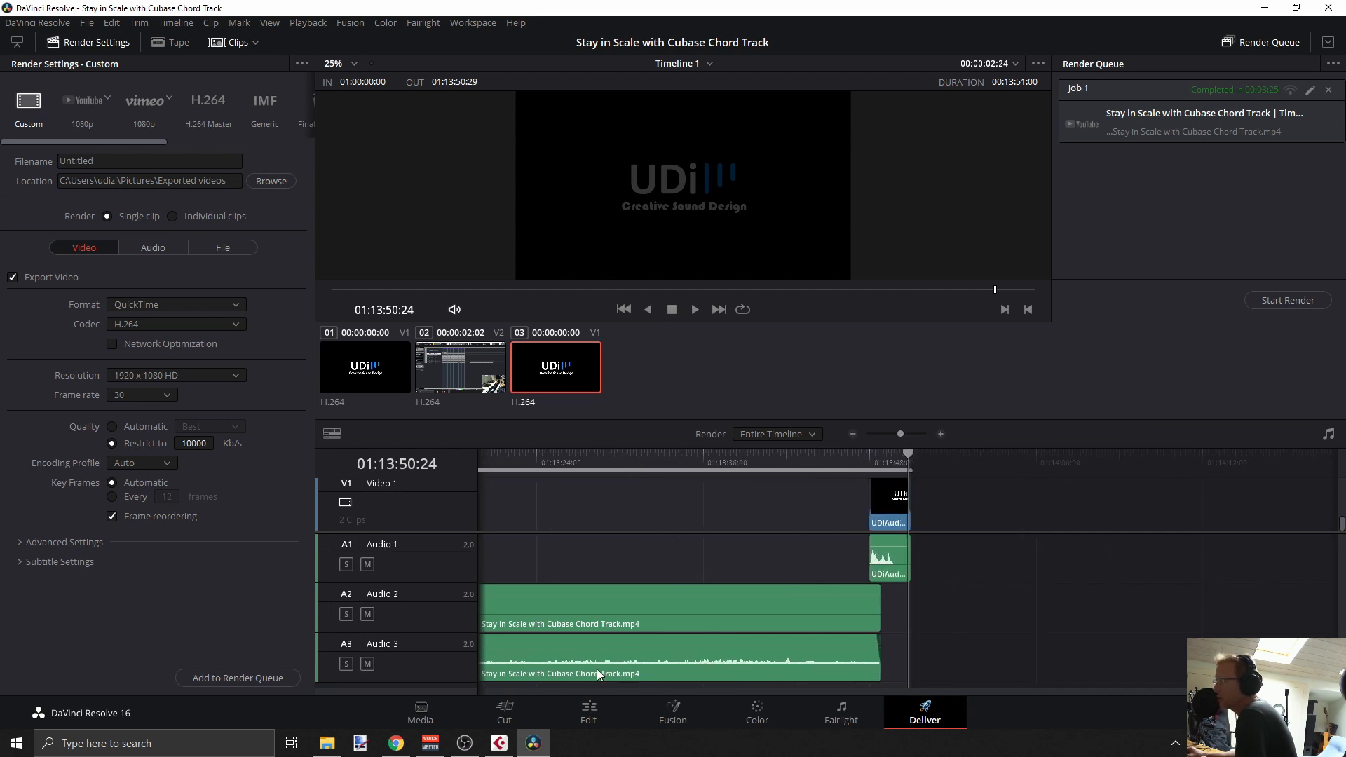
# - Inspect the whole recording with its two audio tracks on the Edit page, placing the playhead at 01:05:52:03
pyautogui.click(587, 709)
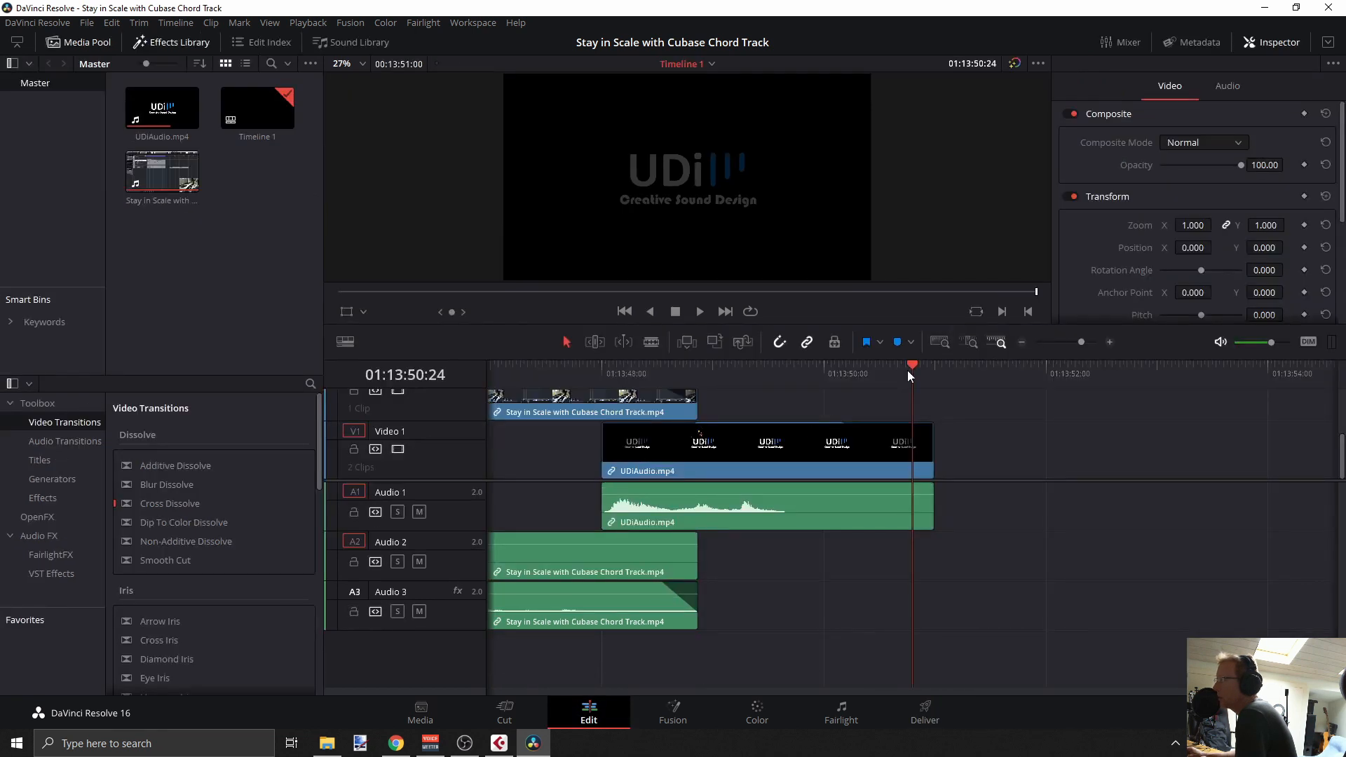
pyautogui.moveTo(907, 375); pyautogui.dragTo(719, 378)
pyautogui.moveTo(1081, 342); pyautogui.dragTo(1046, 343)
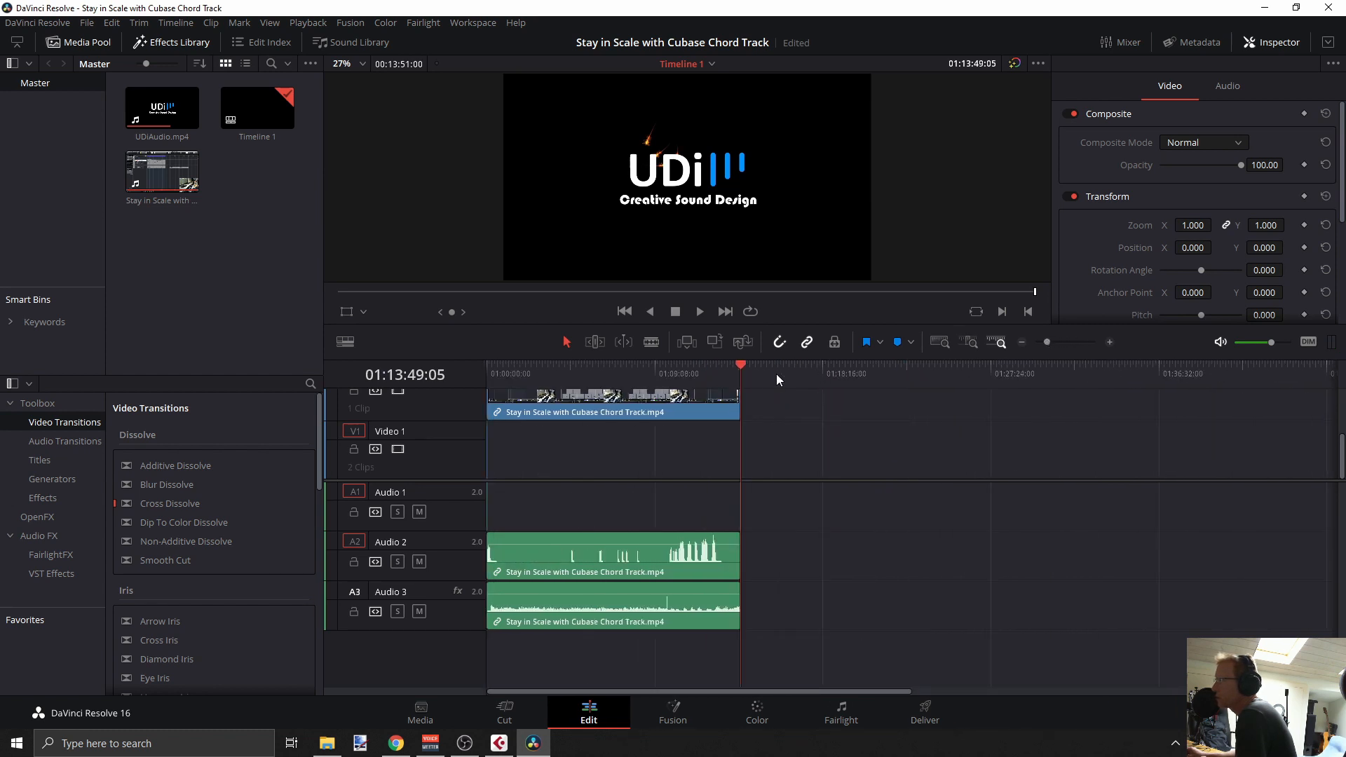
pyautogui.moveTo(739, 367); pyautogui.dragTo(594, 412)
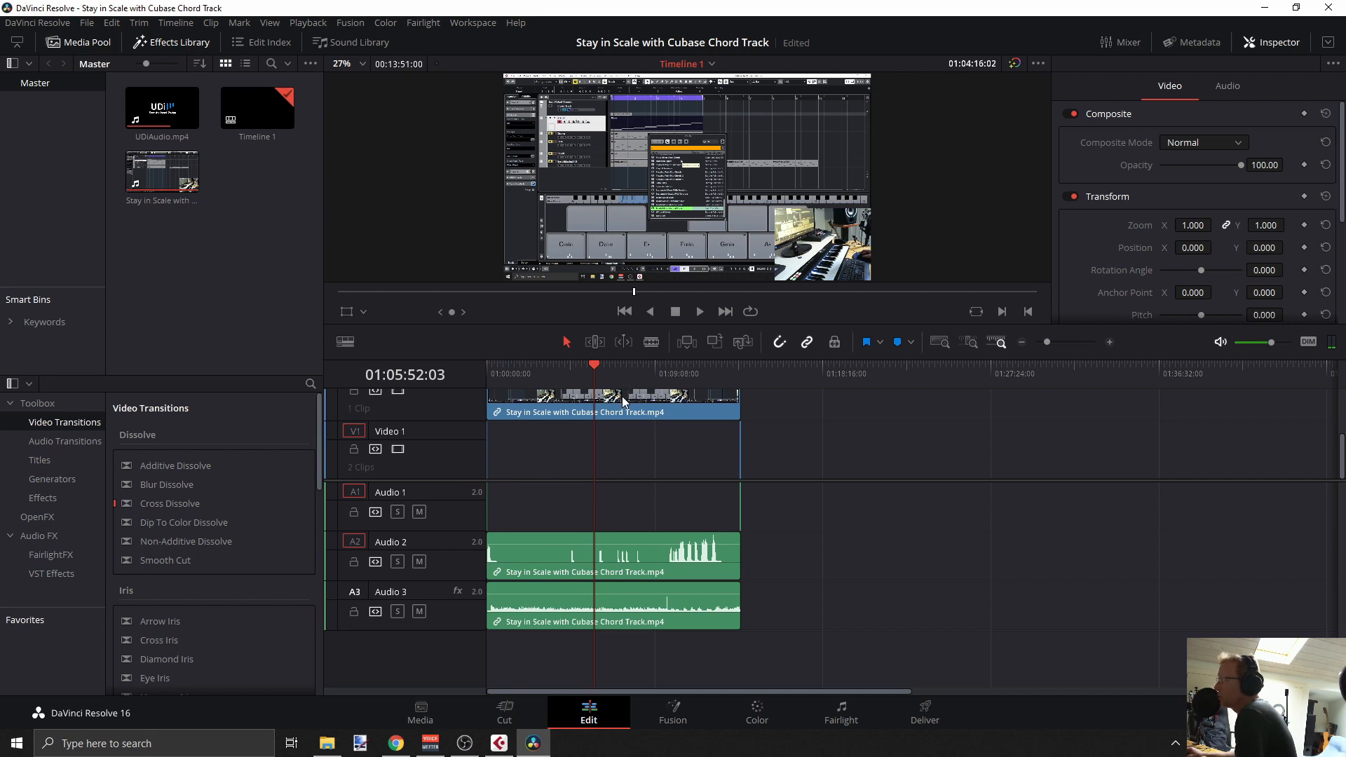
# - Review the effect categories available for the Audio 3 channel in the Fairlight mixer without adding an effect
pyautogui.click(854, 716)
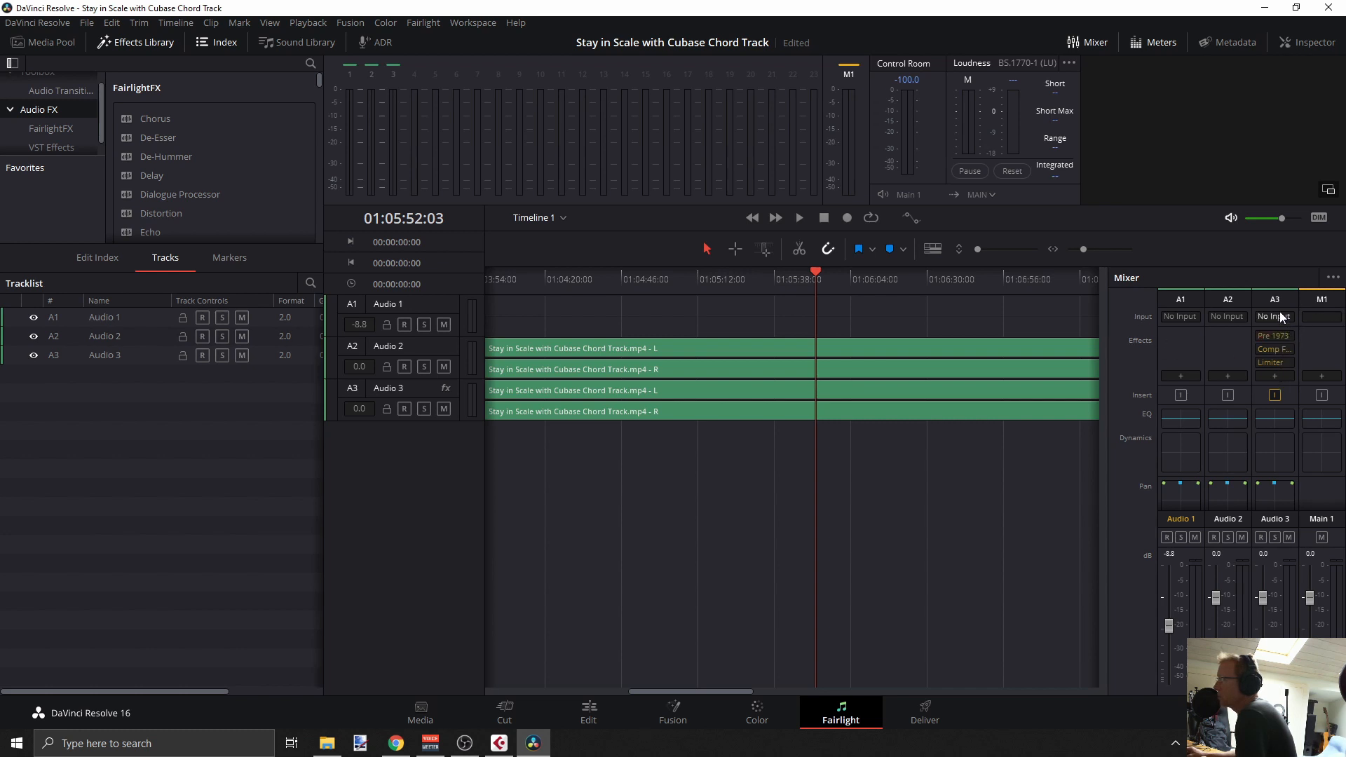
pyautogui.click(1274, 375)
pyautogui.moveTo(1272, 389)
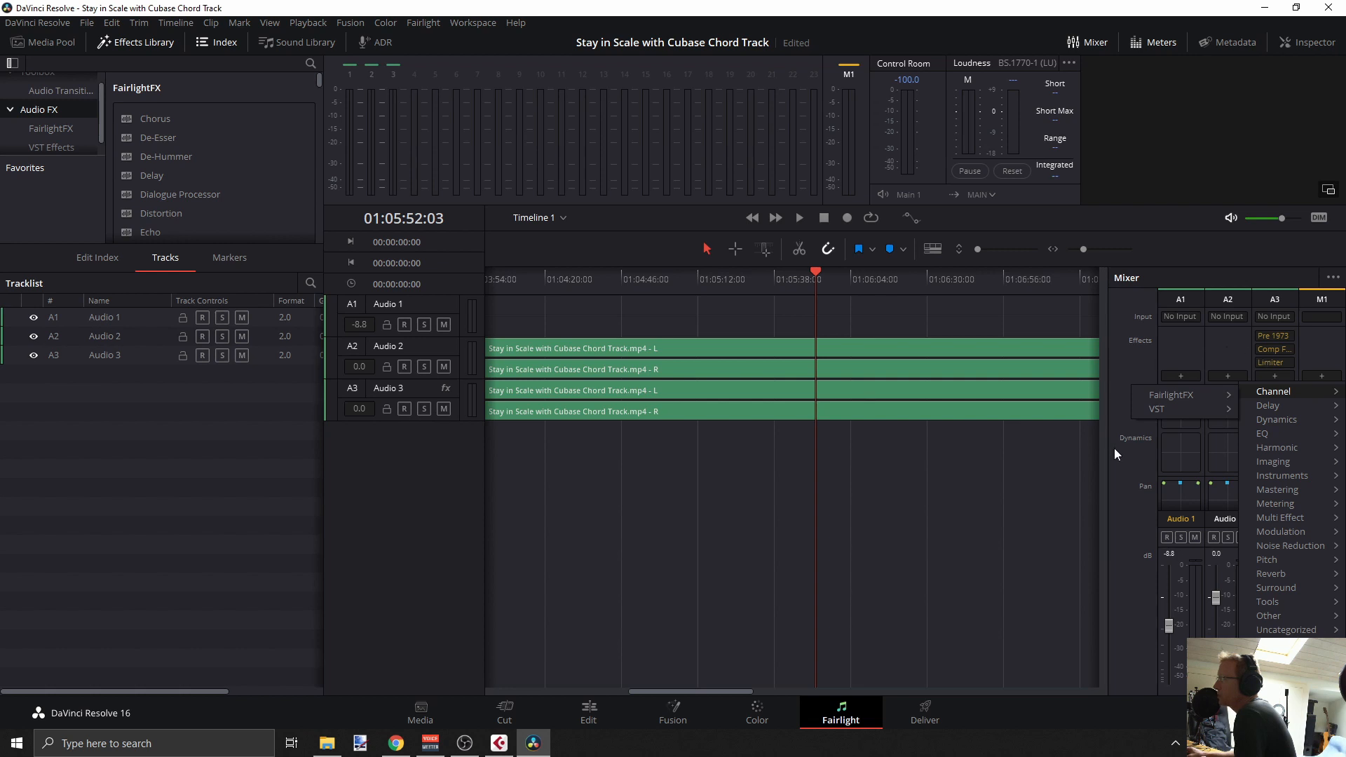
pyautogui.click(1173, 255)
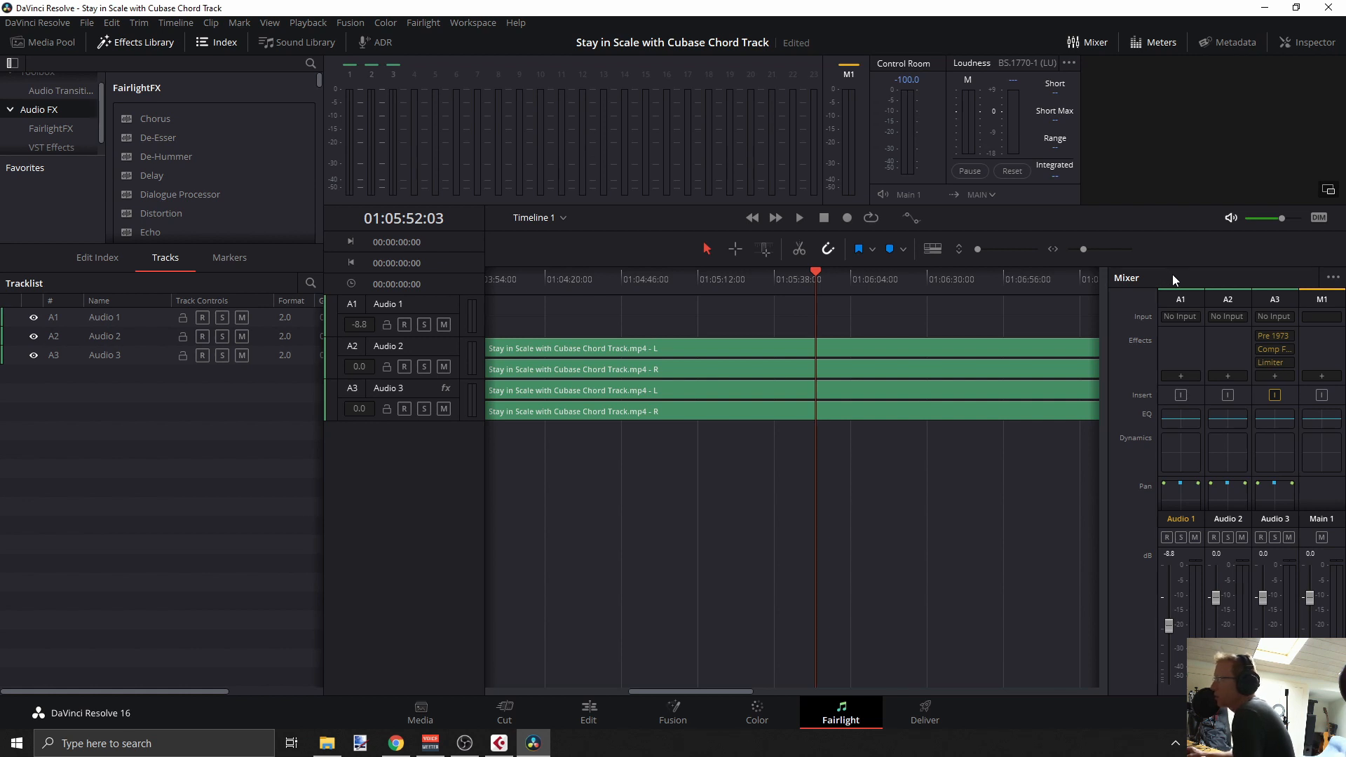
# - Choose the YouTube 1080p render preset on the Deliver page and set its format to MP4
pyautogui.click(924, 715)
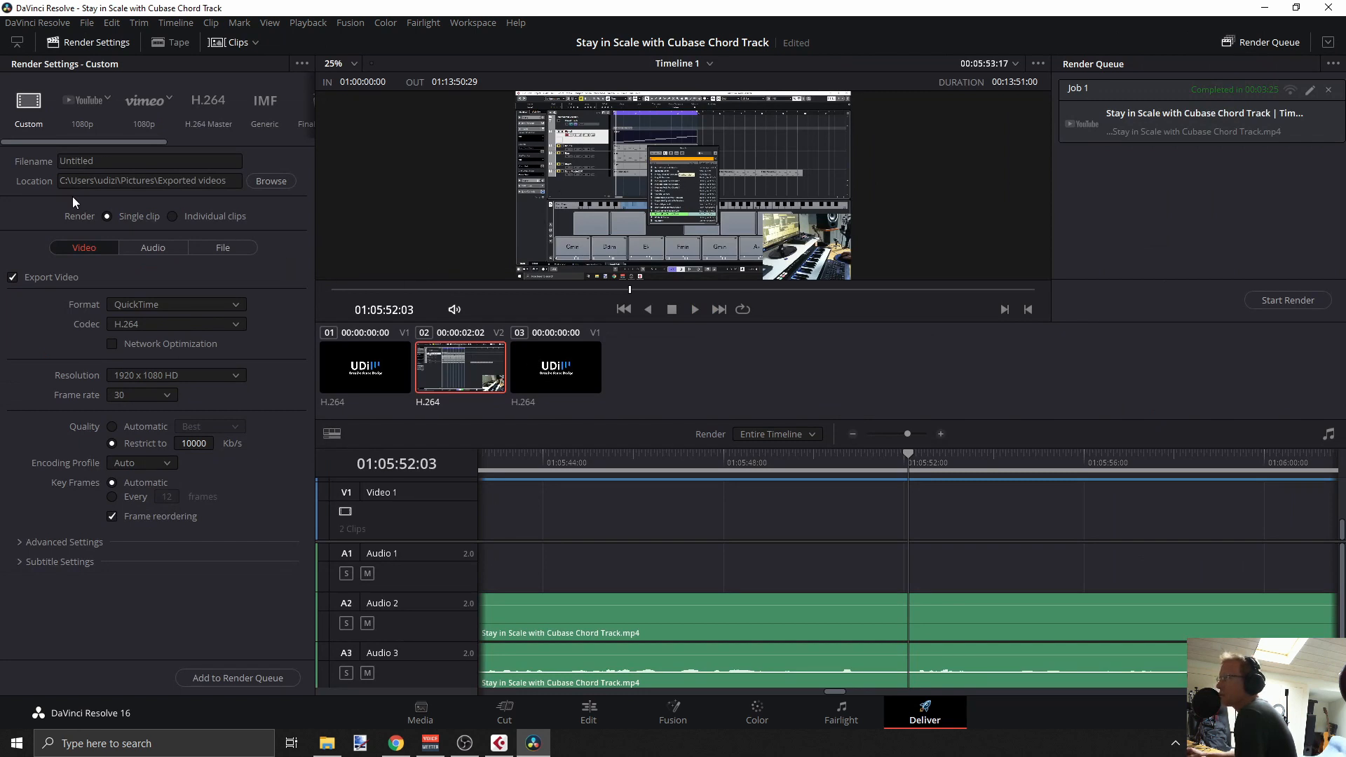
pyautogui.click(98, 101)
pyautogui.click(141, 240)
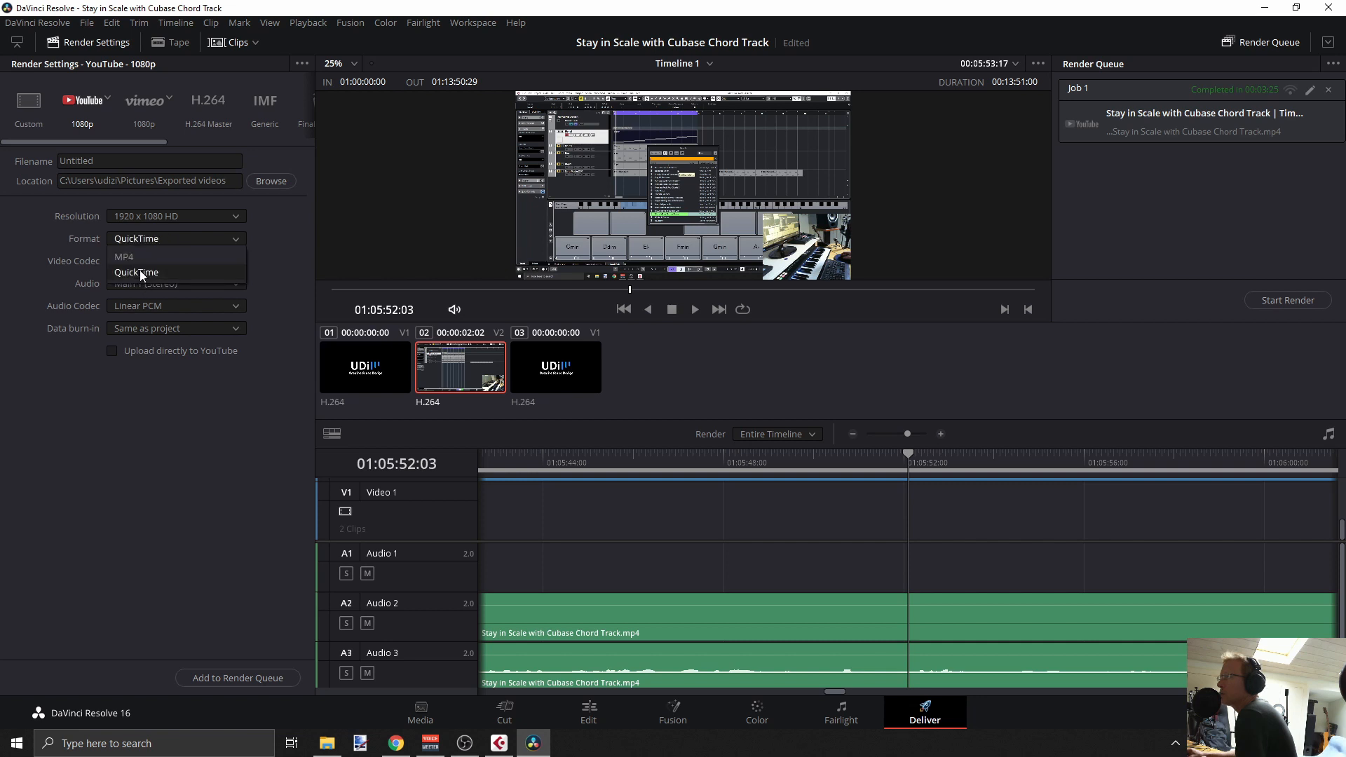
pyautogui.click(139, 258)
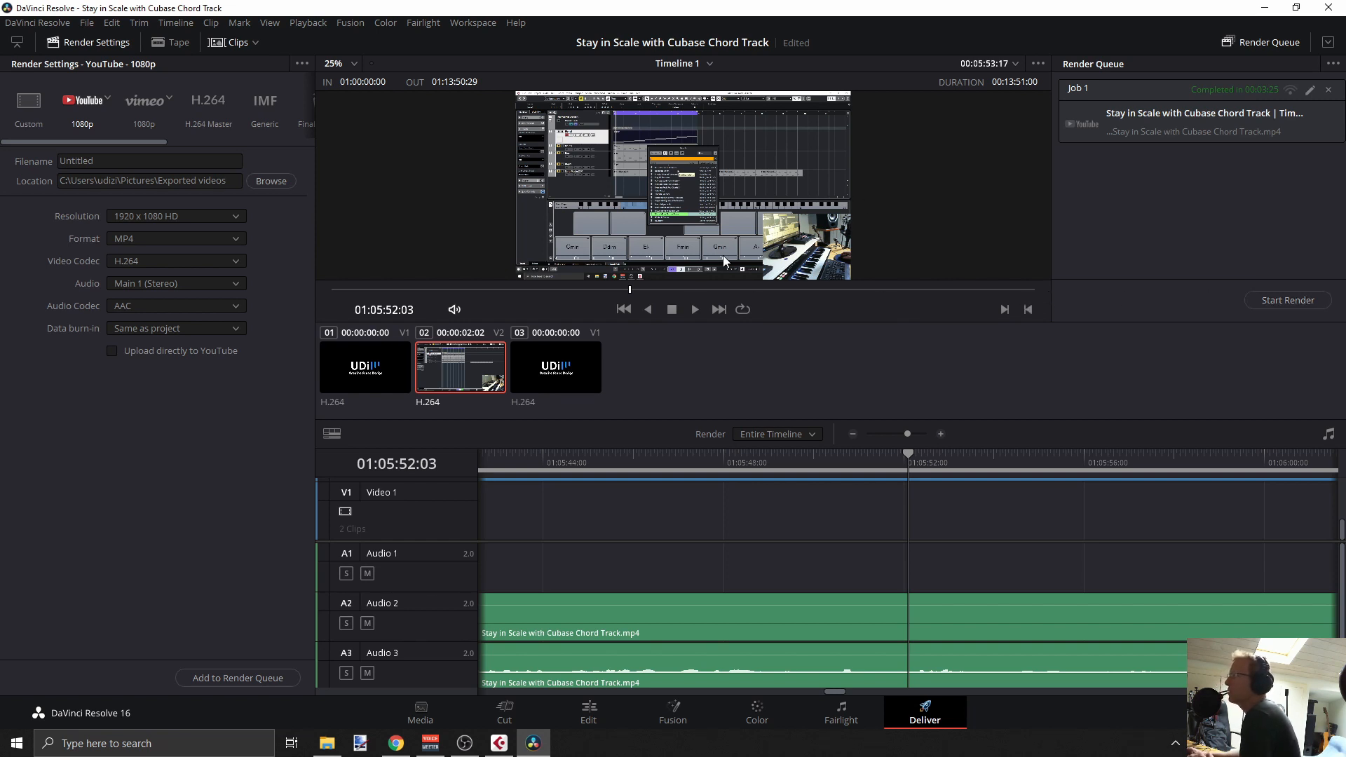
# - Close DaVinci Resolve without saving the project and move the OBS window slightly left over the Cubase project
pyautogui.click(1328, 7)
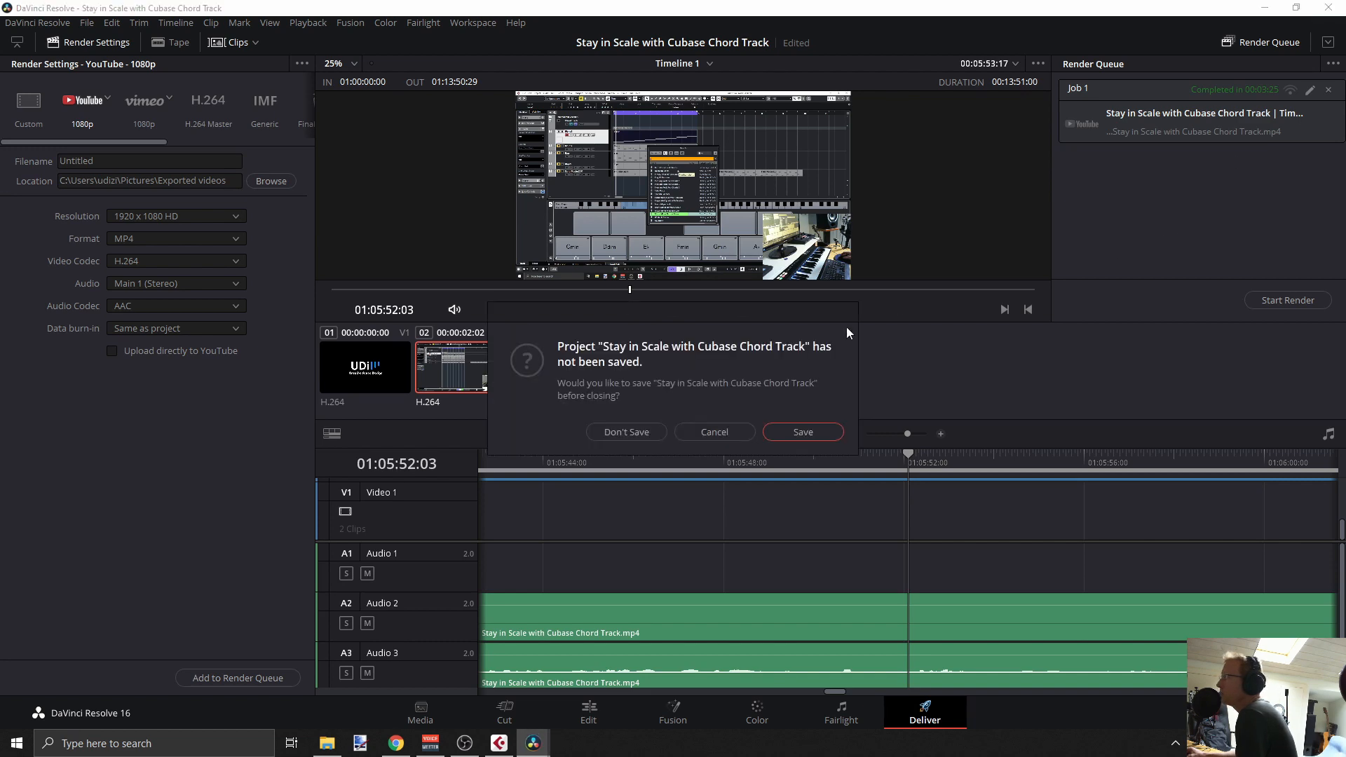
pyautogui.click(646, 435)
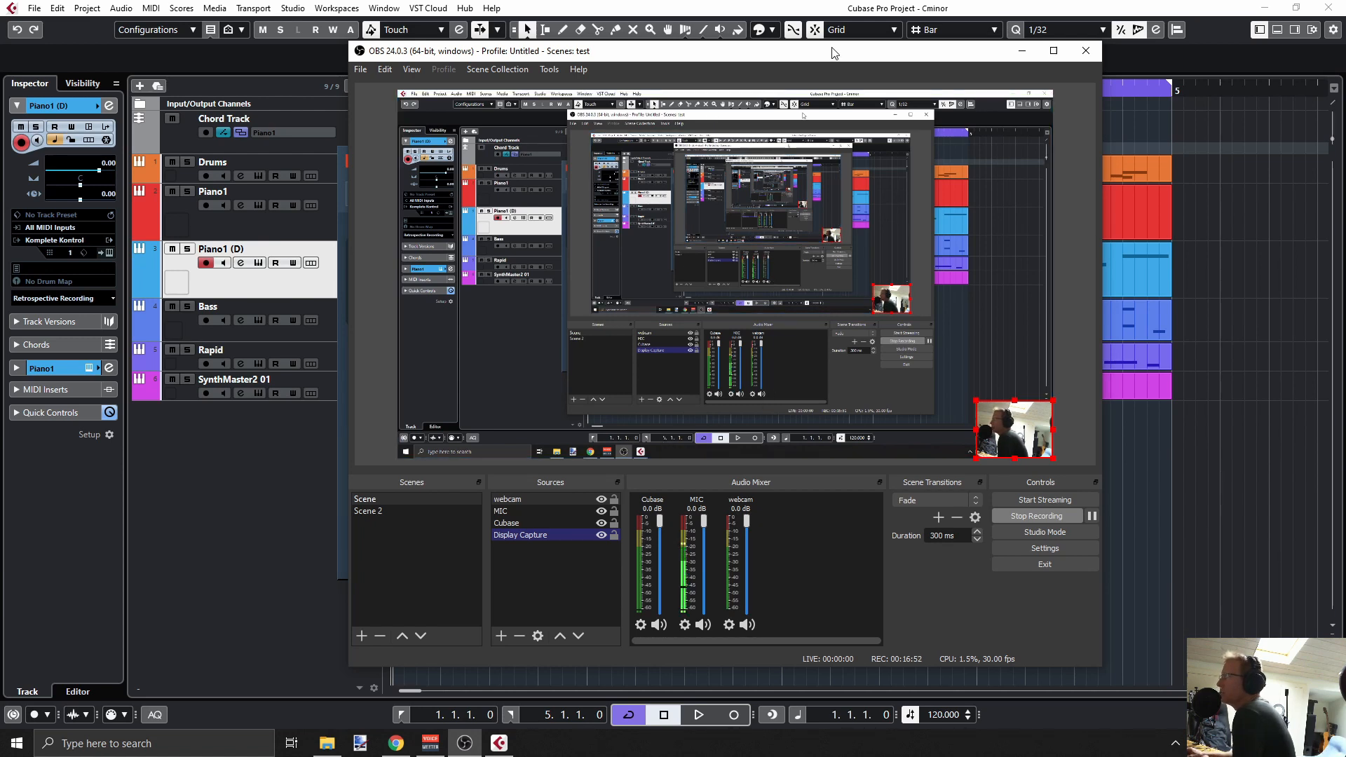
pyautogui.moveTo(834, 53); pyautogui.dragTo(792, 63)
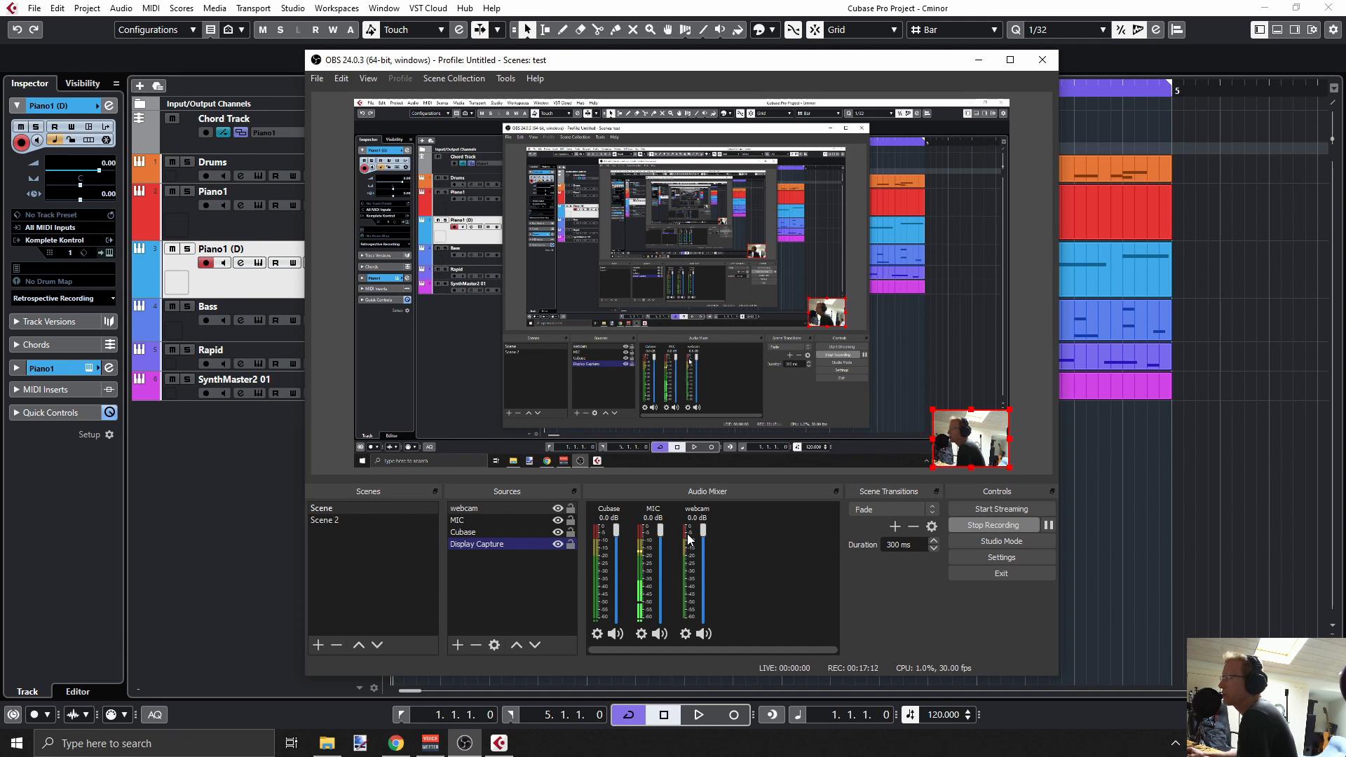
# - Switch to Chrome and begin a blank new live stream from the UDi Audio YouTube channel
pyautogui.click(396, 745)
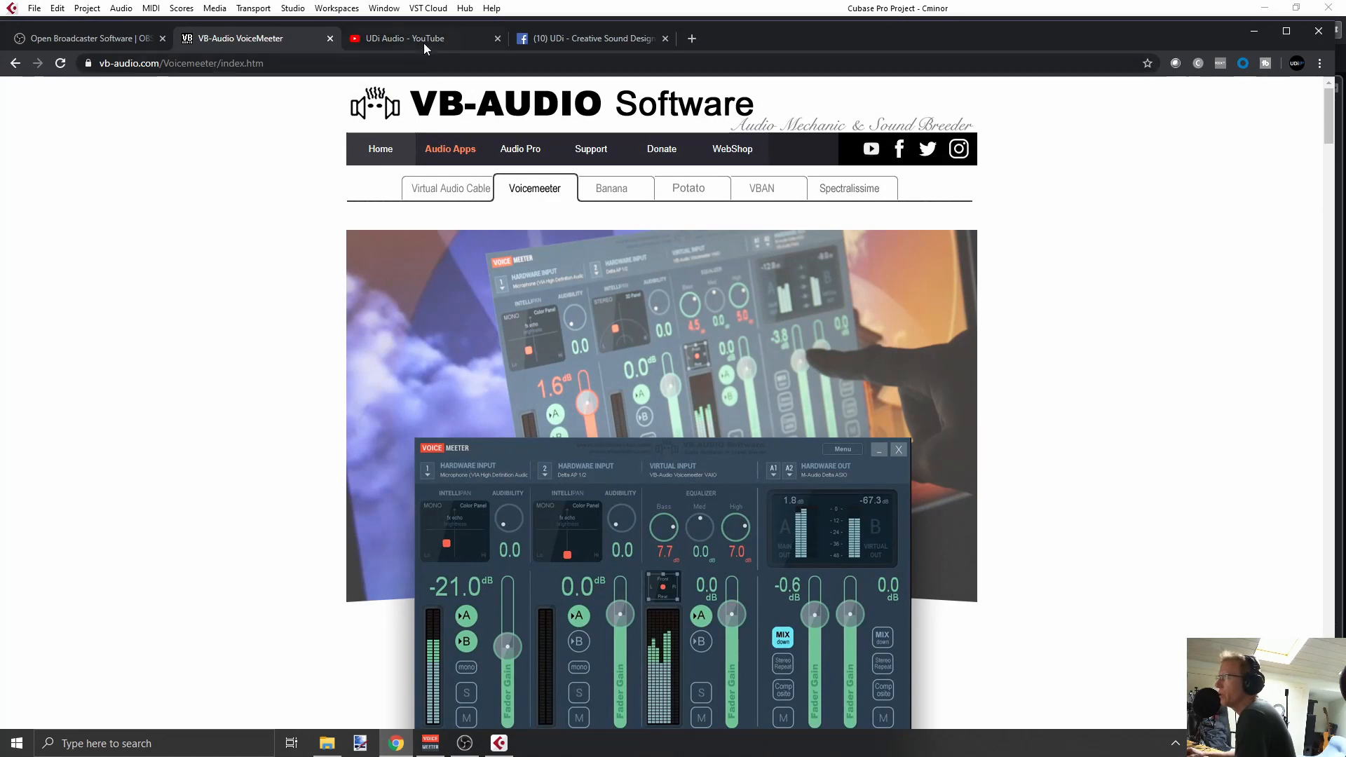
pyautogui.click(420, 40)
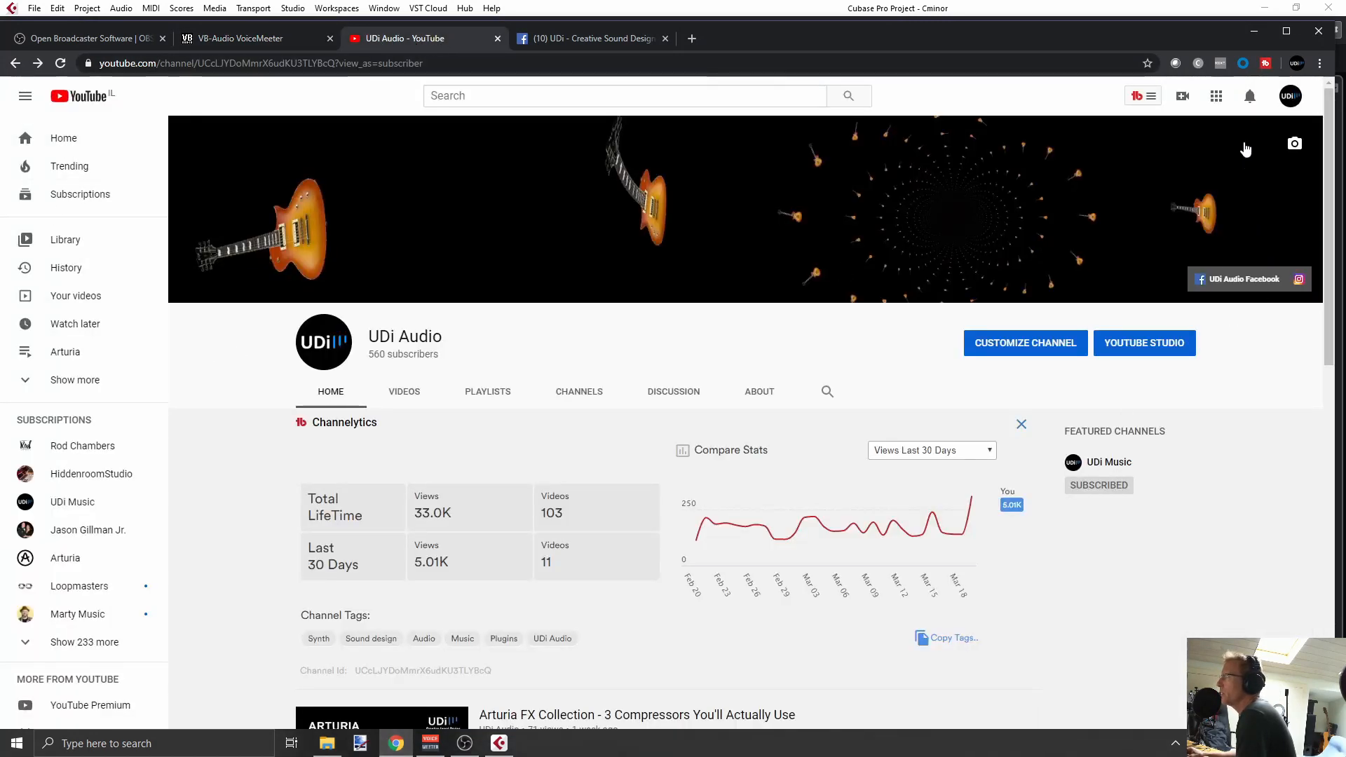
pyautogui.click(1183, 98)
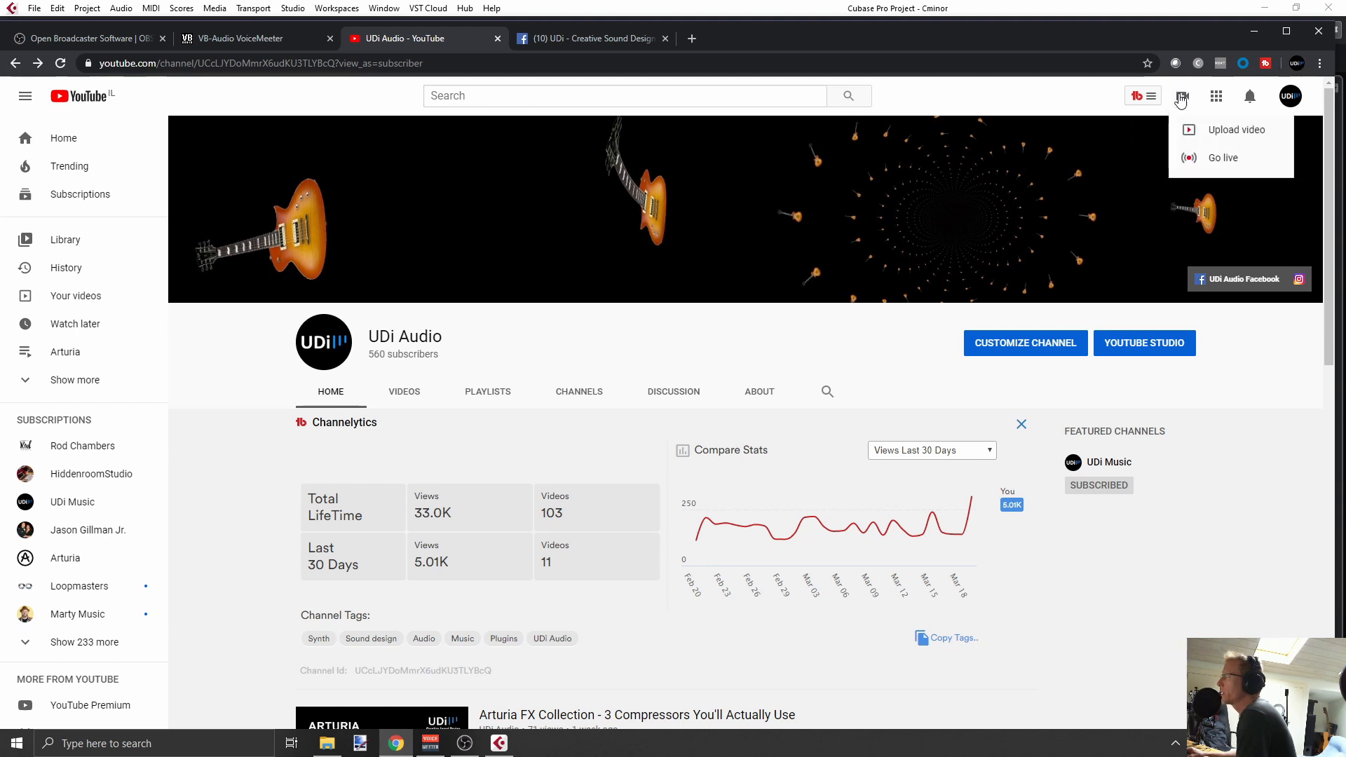
pyautogui.click(1219, 160)
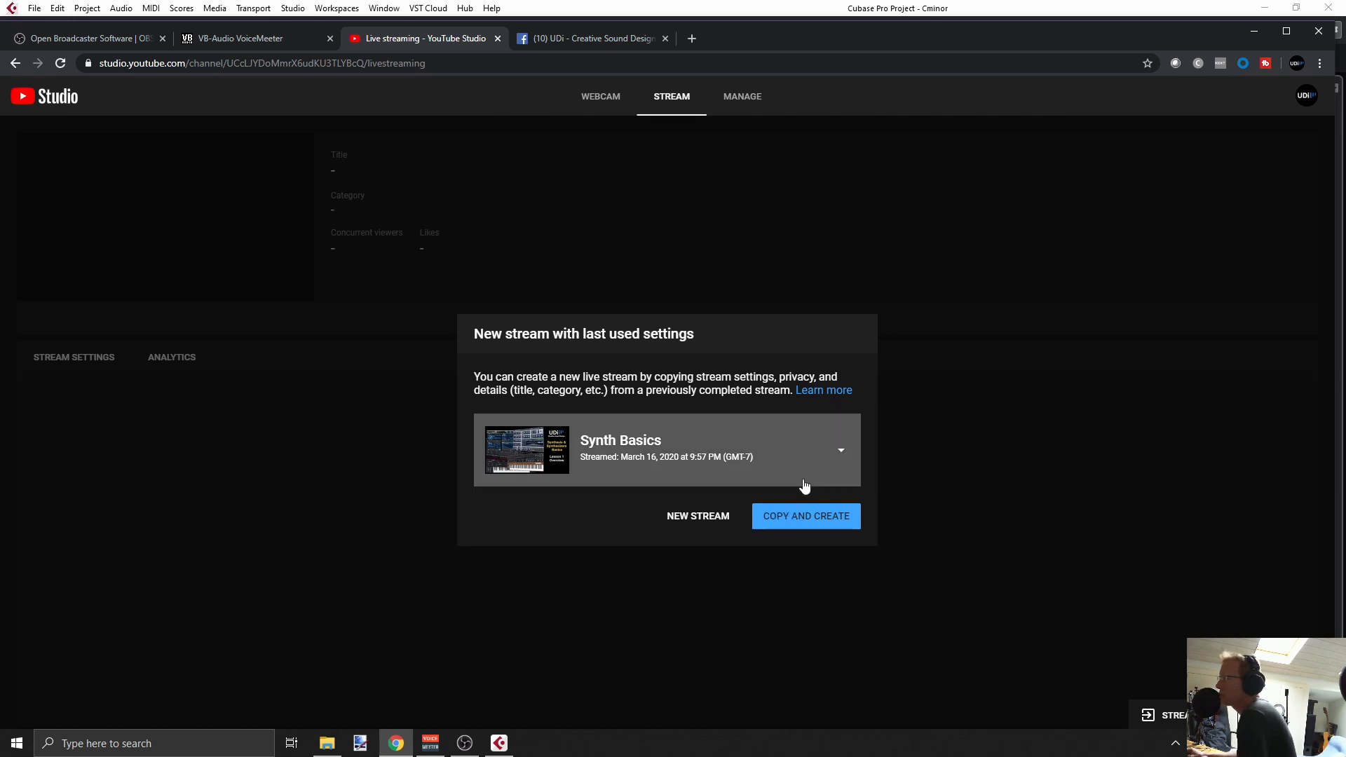
pyautogui.click(709, 517)
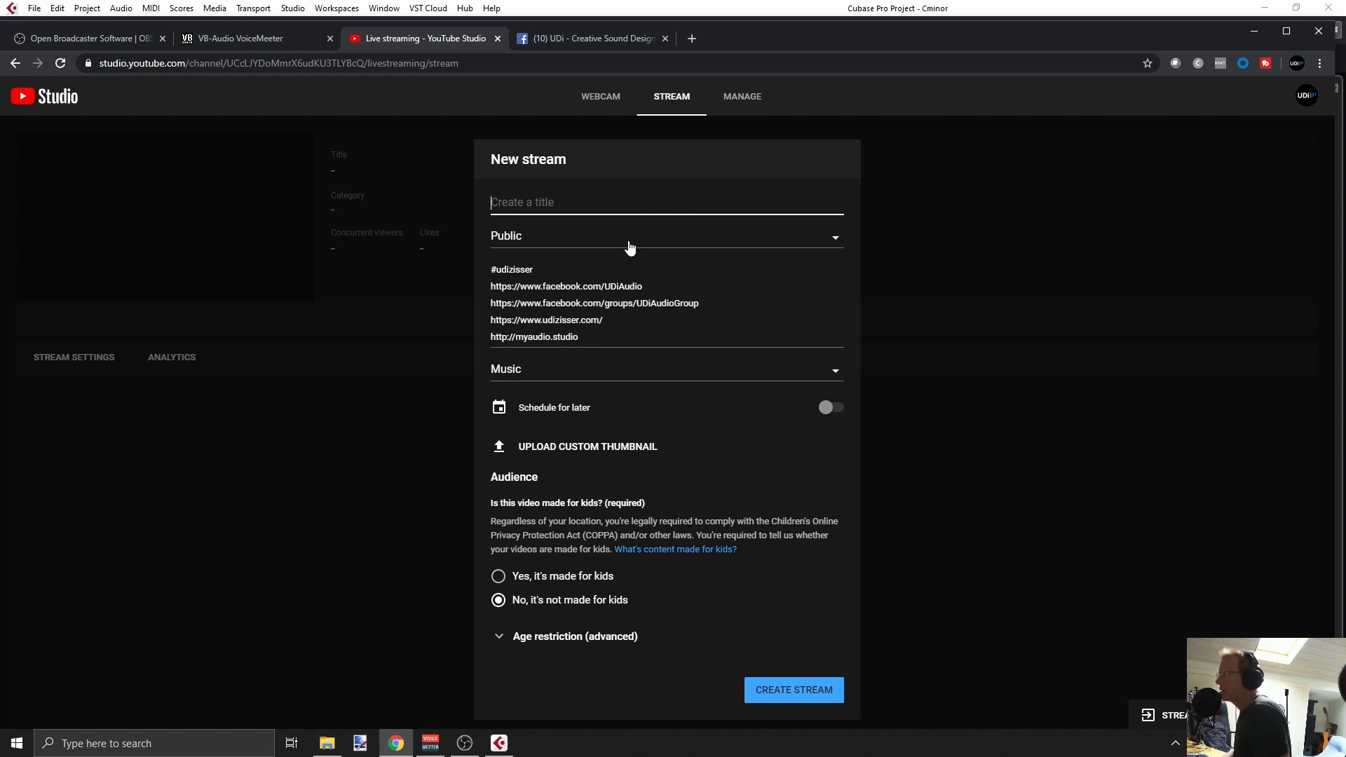
# - Title the new stream "Test" and add the line "Testing live" at the start of its description
pyautogui.write('Test')
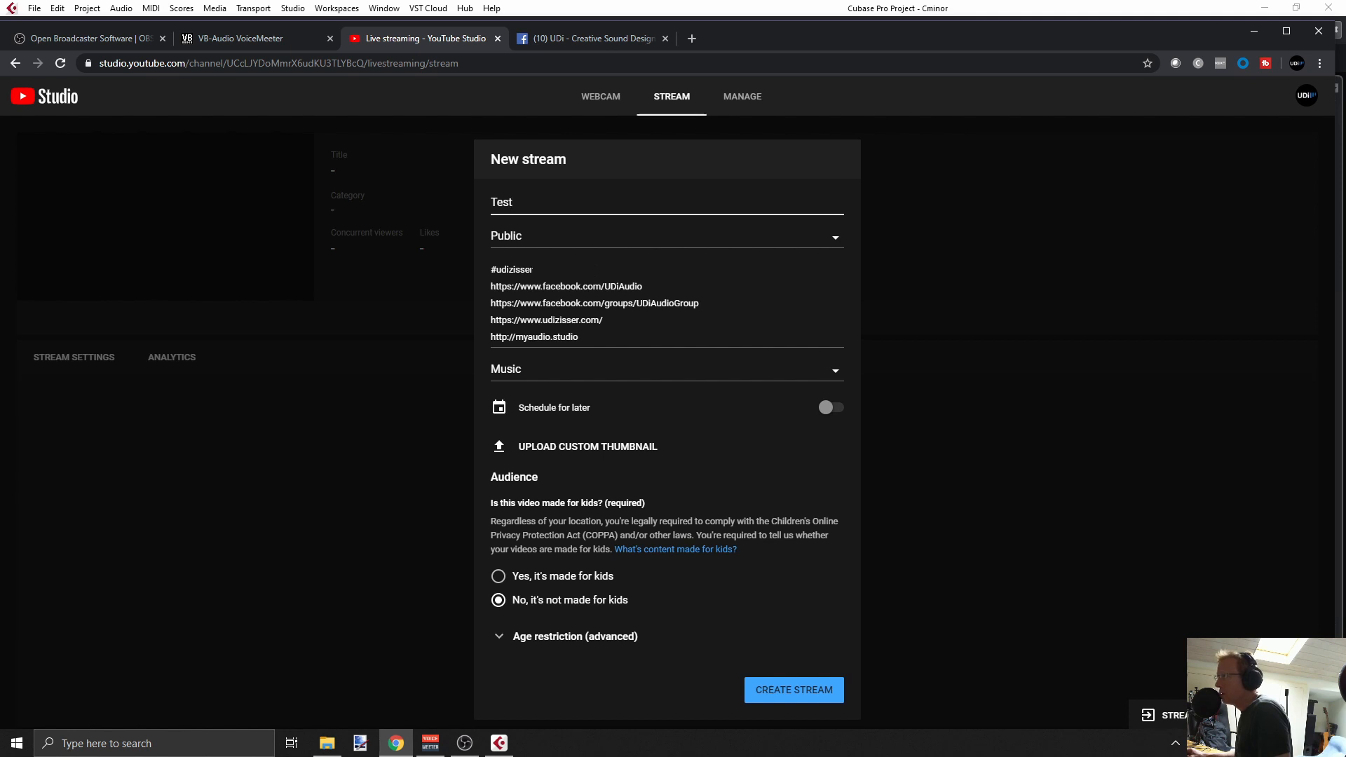
pyautogui.click(548, 271)
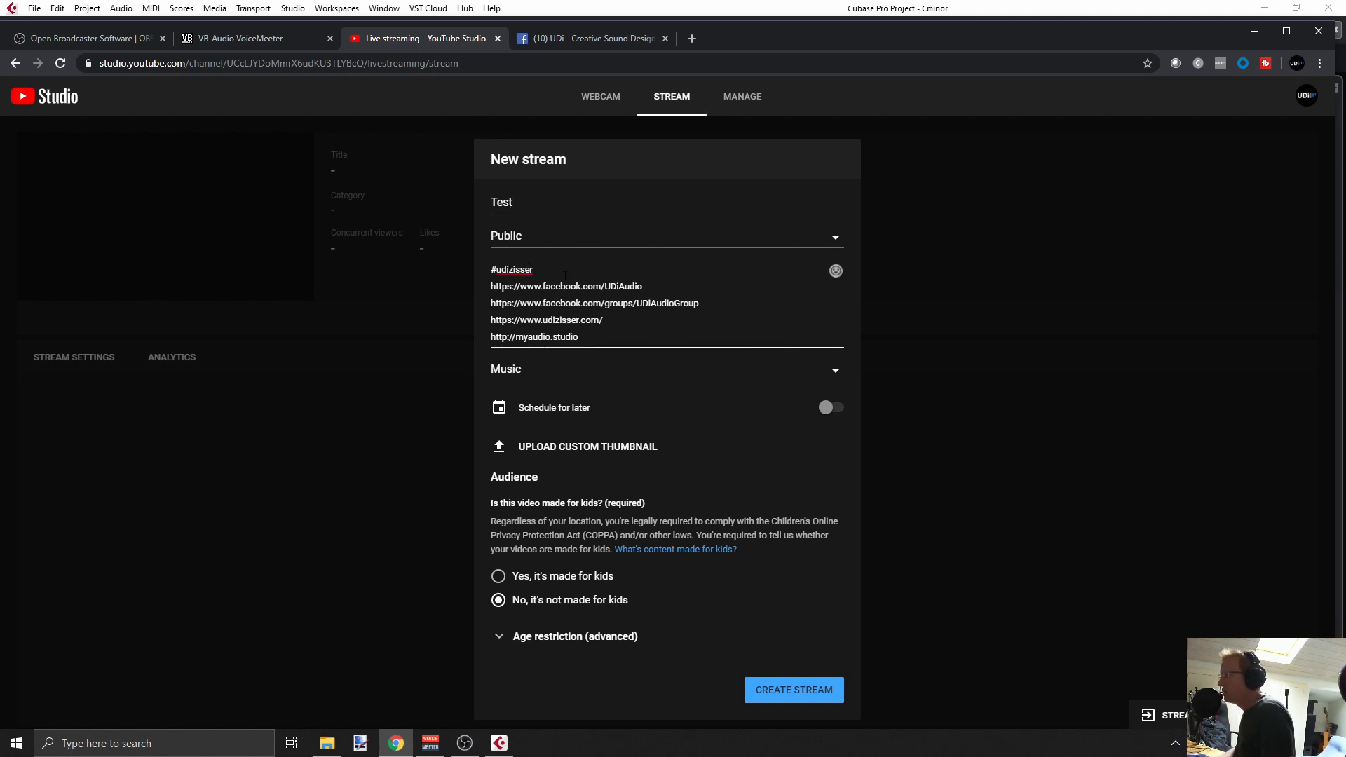
pyautogui.press('Return')
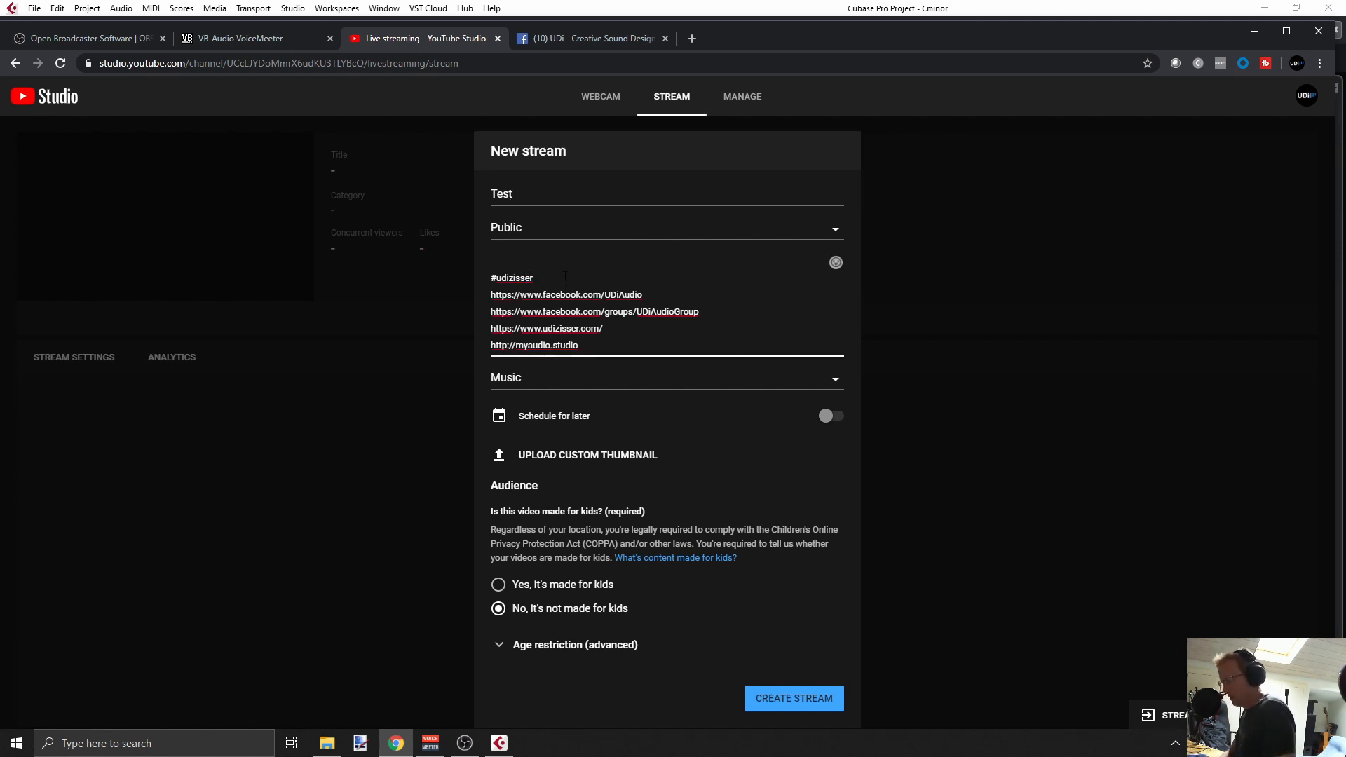
pyautogui.write('Testing')
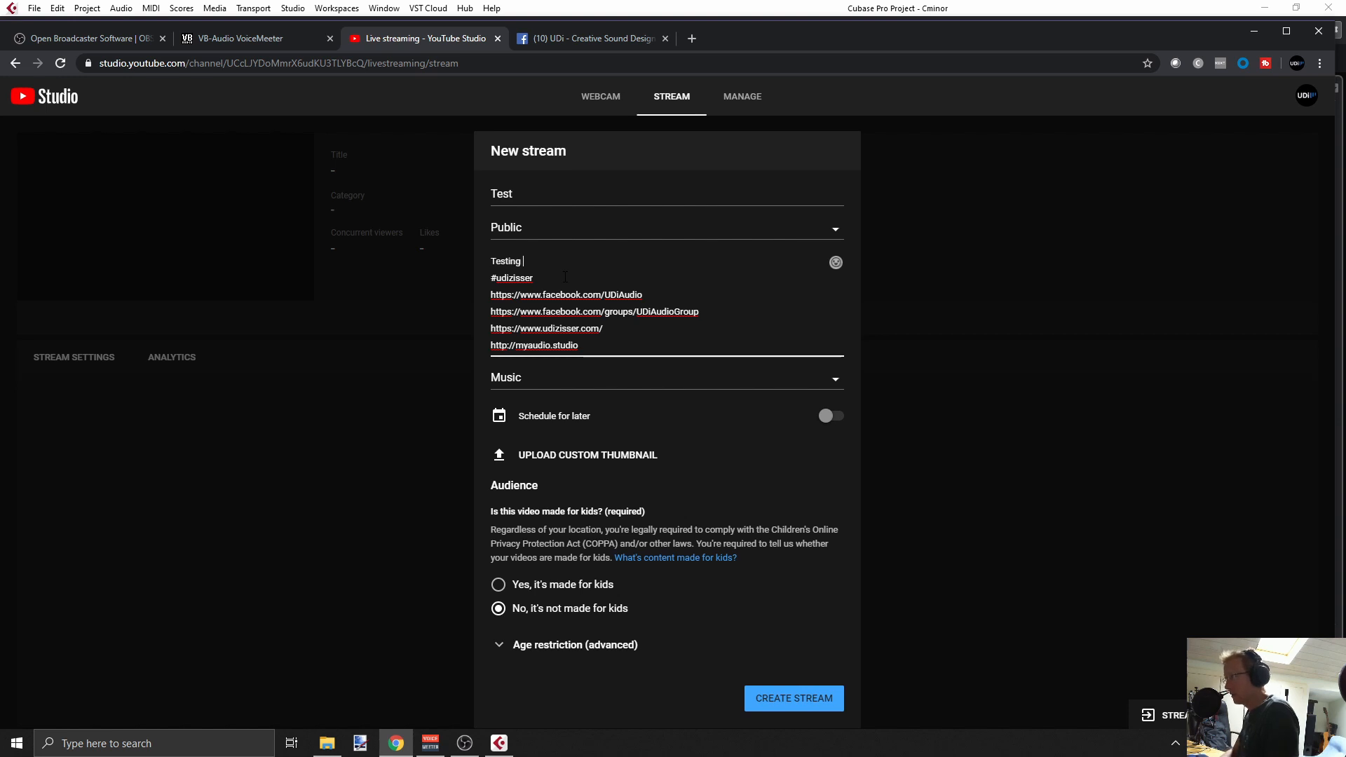
pyautogui.write(' live')
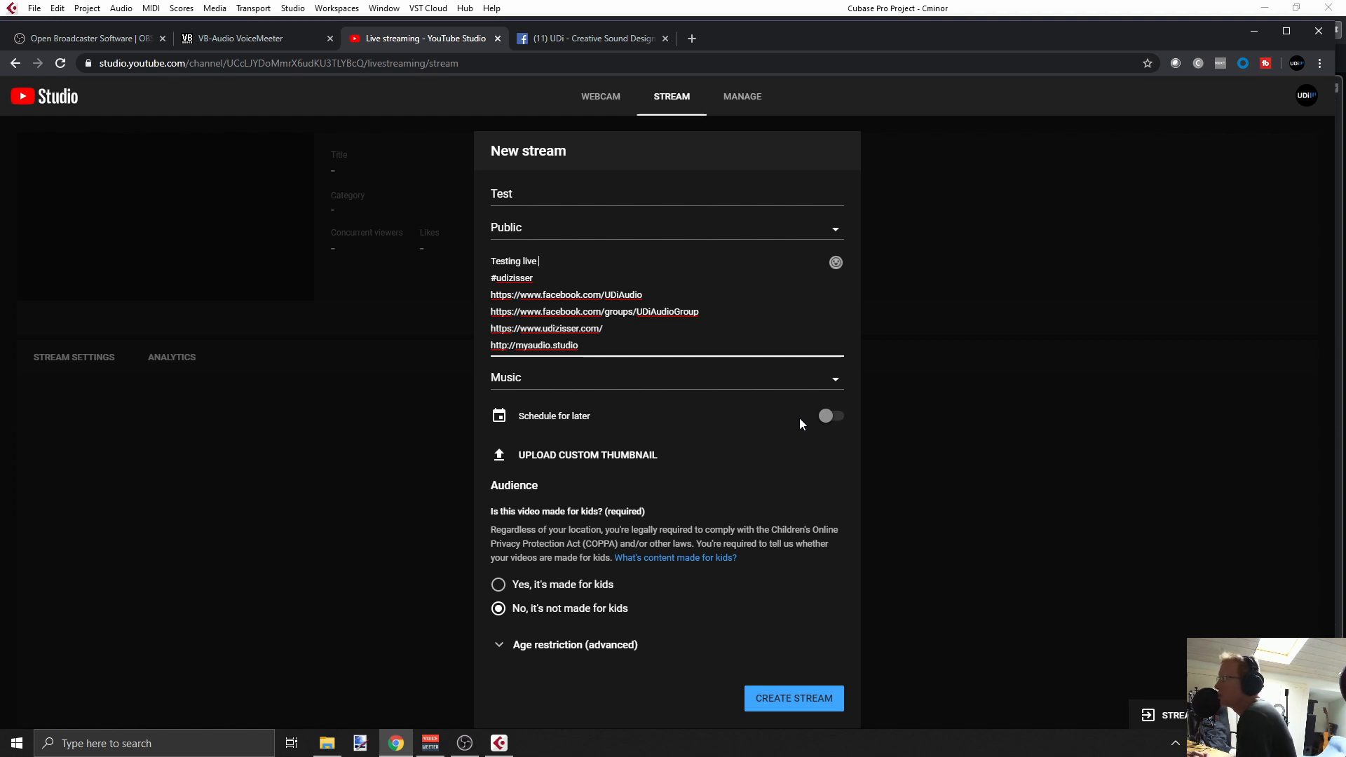
pyautogui.click(795, 558)
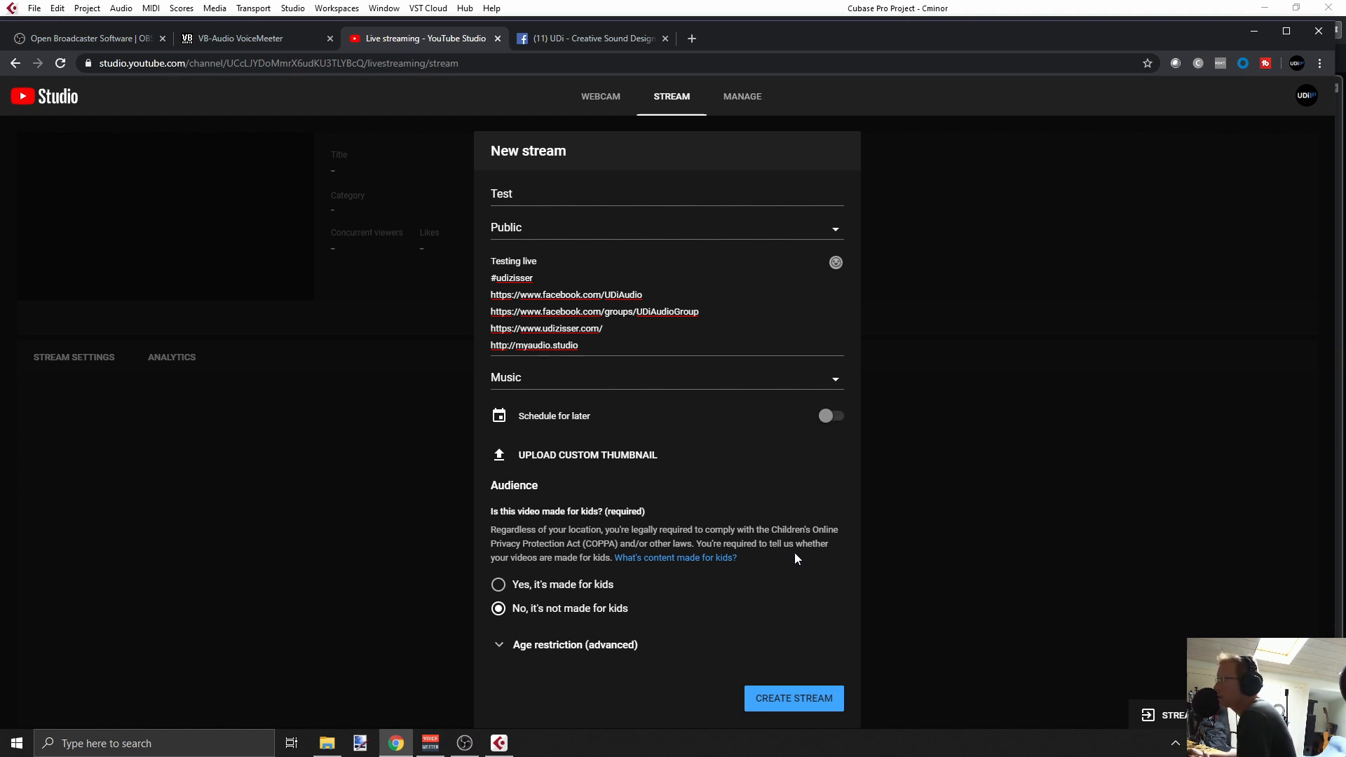
# - Schedule the stream for Fri, Mar 20 at 3:45 PM and upload youtube_getting_creative2.png as its custom thumbnail
pyautogui.click(831, 416)
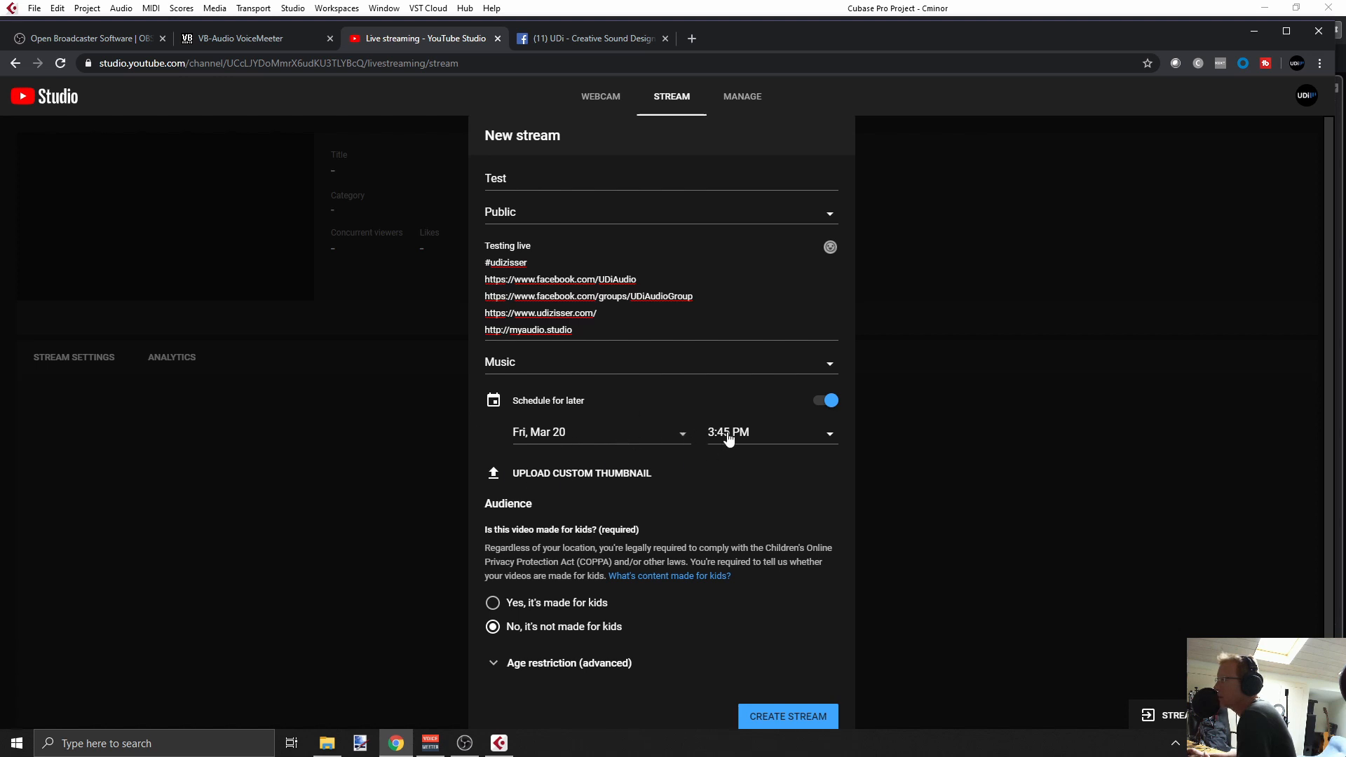
pyautogui.click(501, 471)
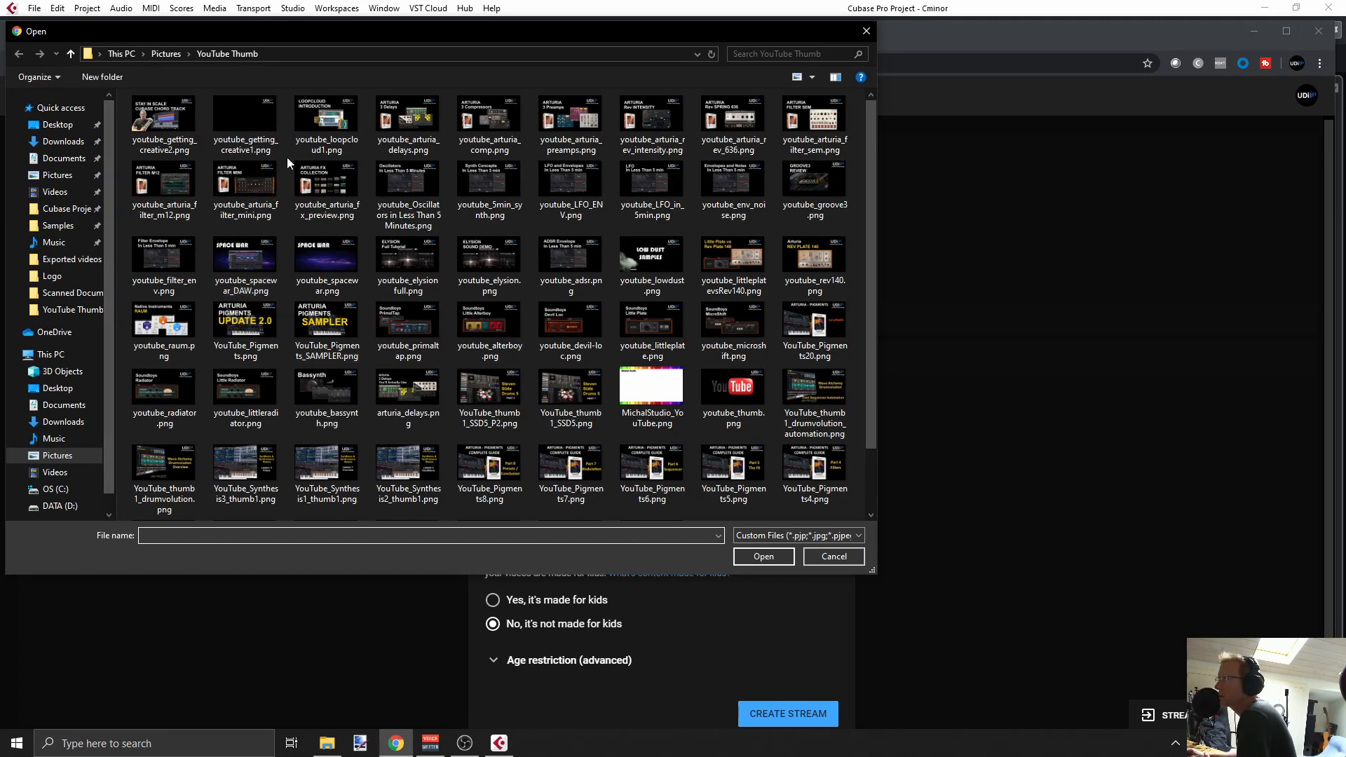
pyautogui.click(163, 118)
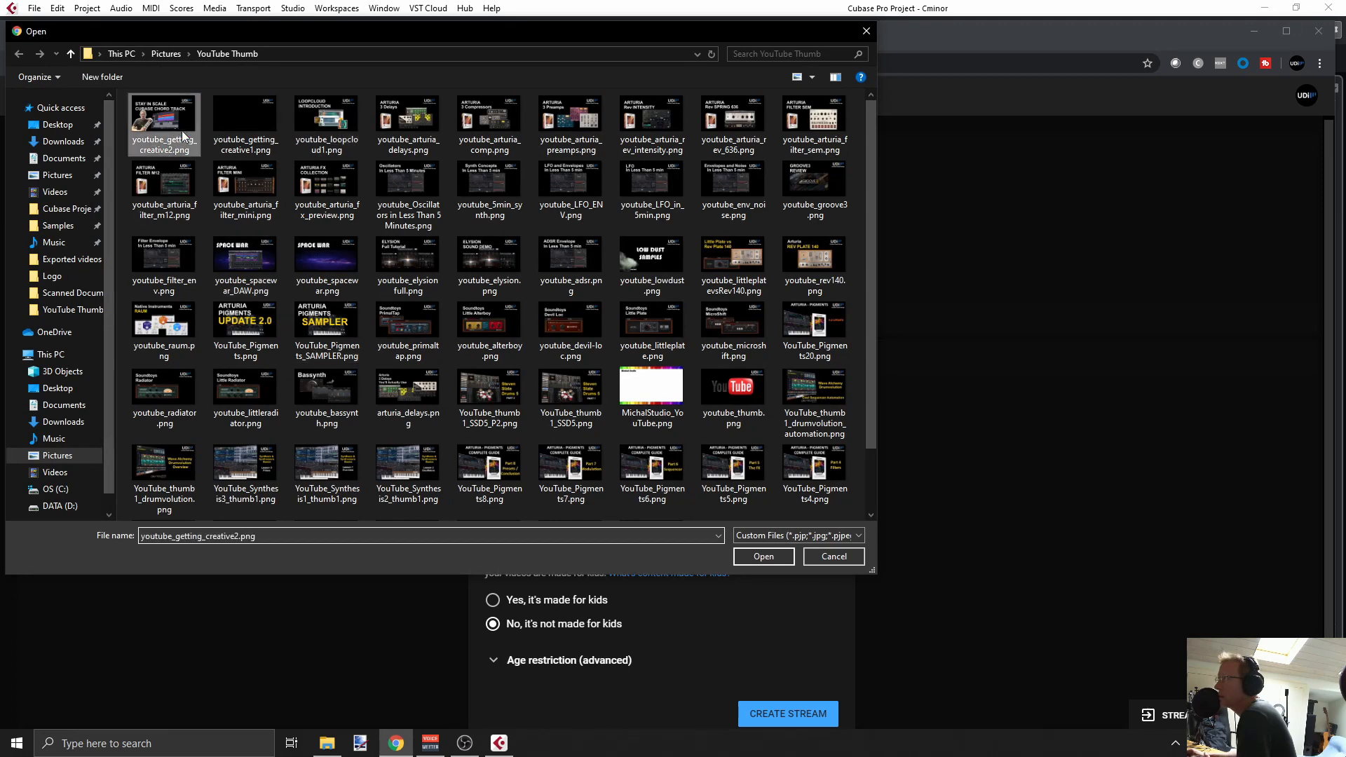
pyautogui.click(762, 556)
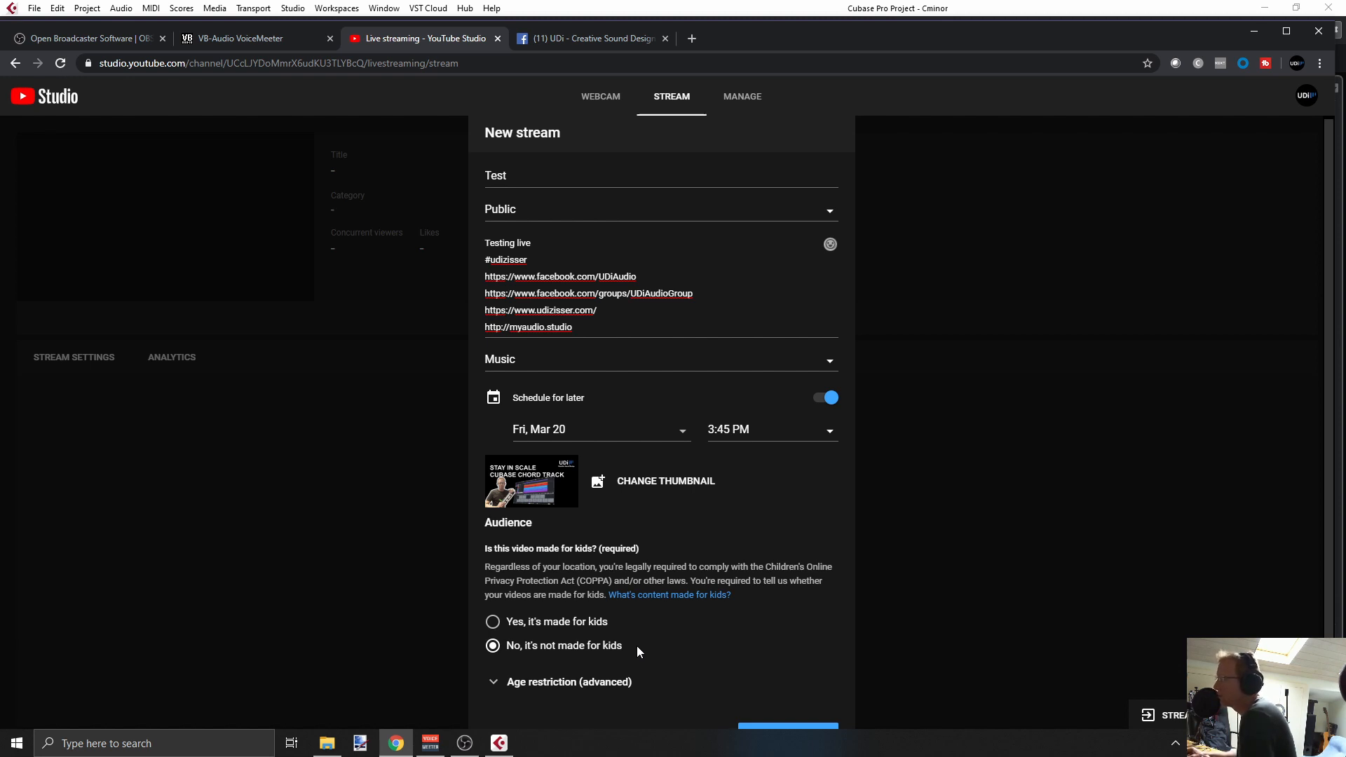
# - Review the new stream's details, keeping it not made for kids, and create the stream
pyautogui.scroll(-1, 636, 646)
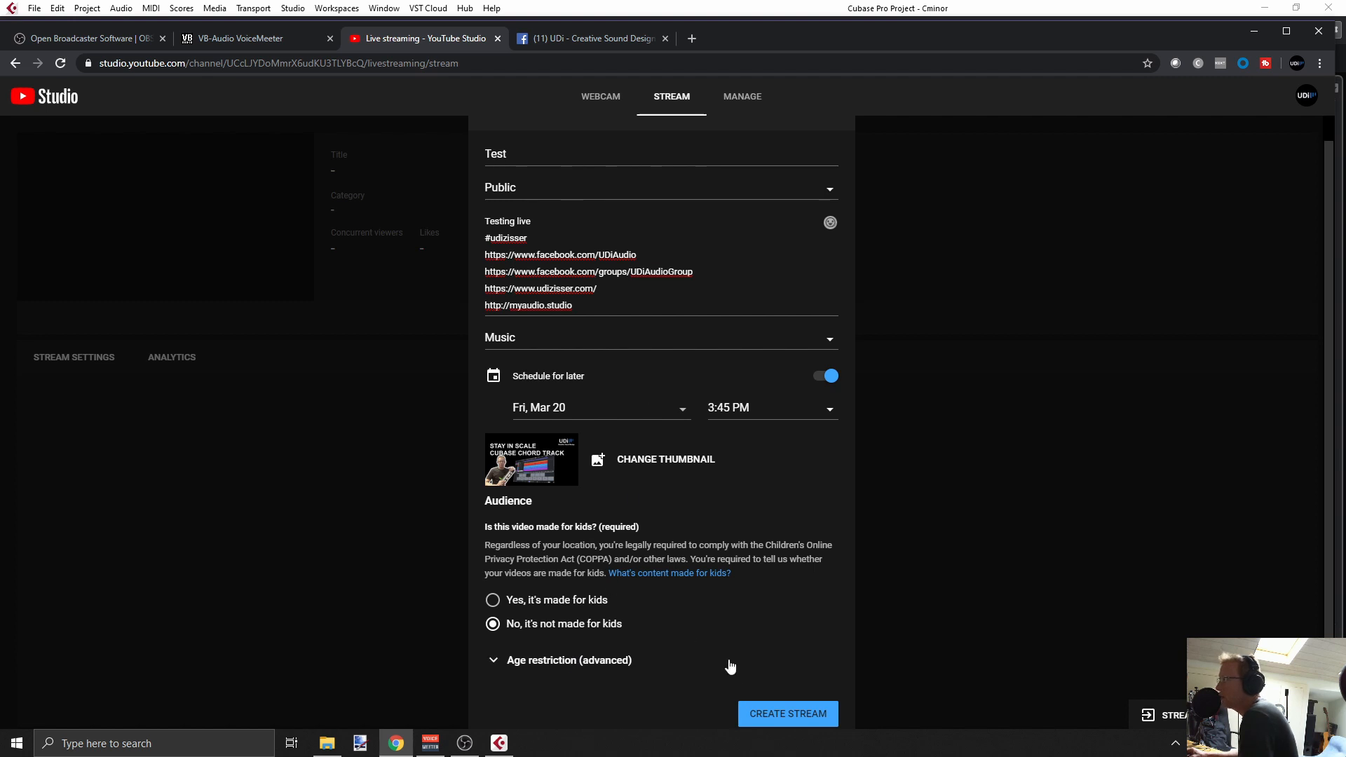
pyautogui.scroll(1, 709, 465)
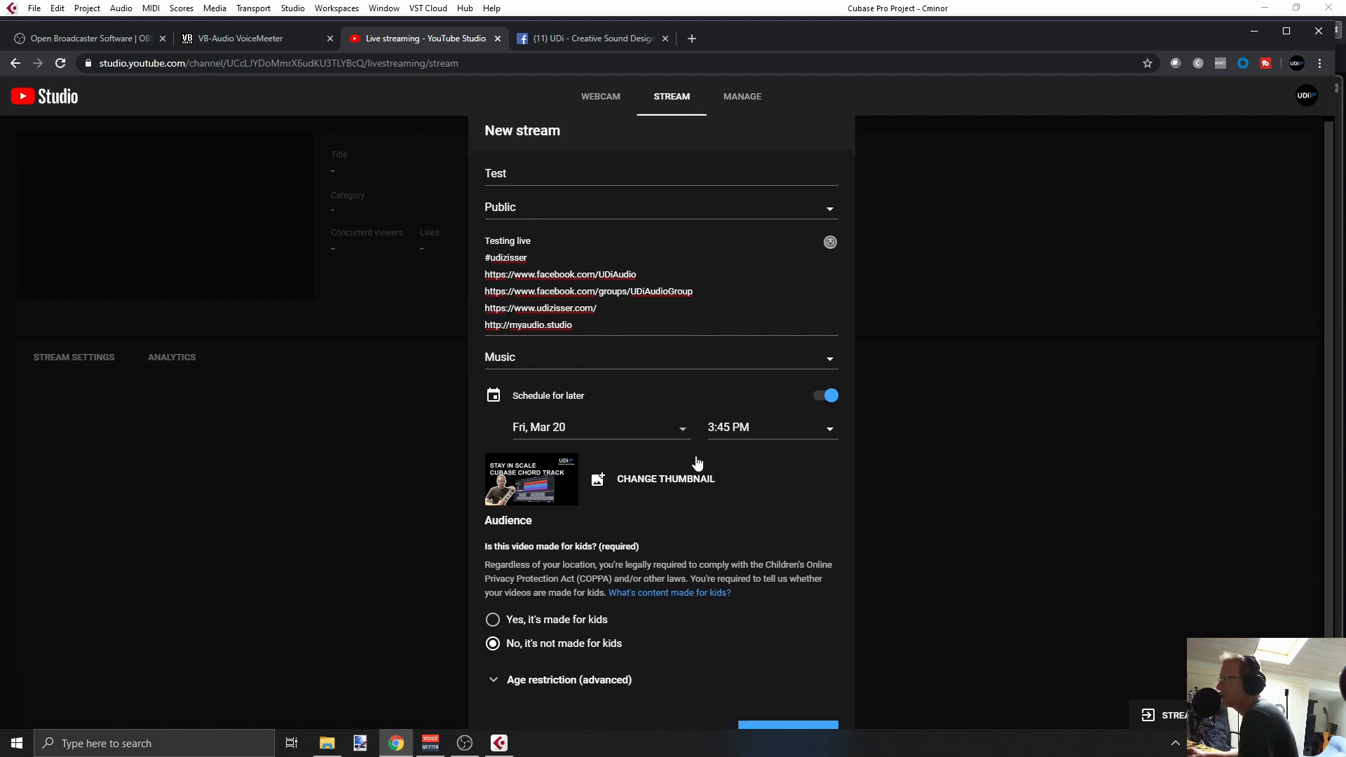
pyautogui.scroll(-1, 701, 483)
pyautogui.click(800, 715)
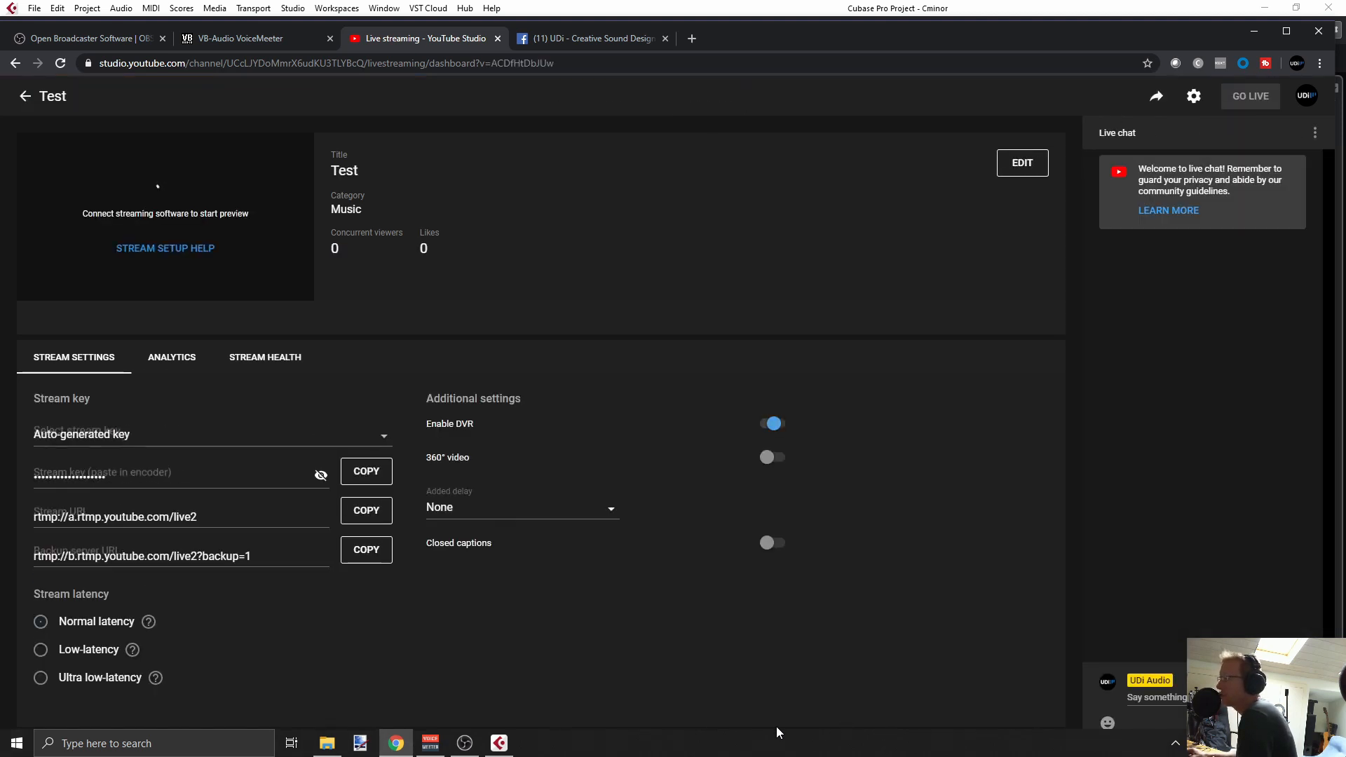
# - Move the Voicemeeter window off the main display and minimize OBS to uncover the Test stream's dashboard
pyautogui.click(430, 744)
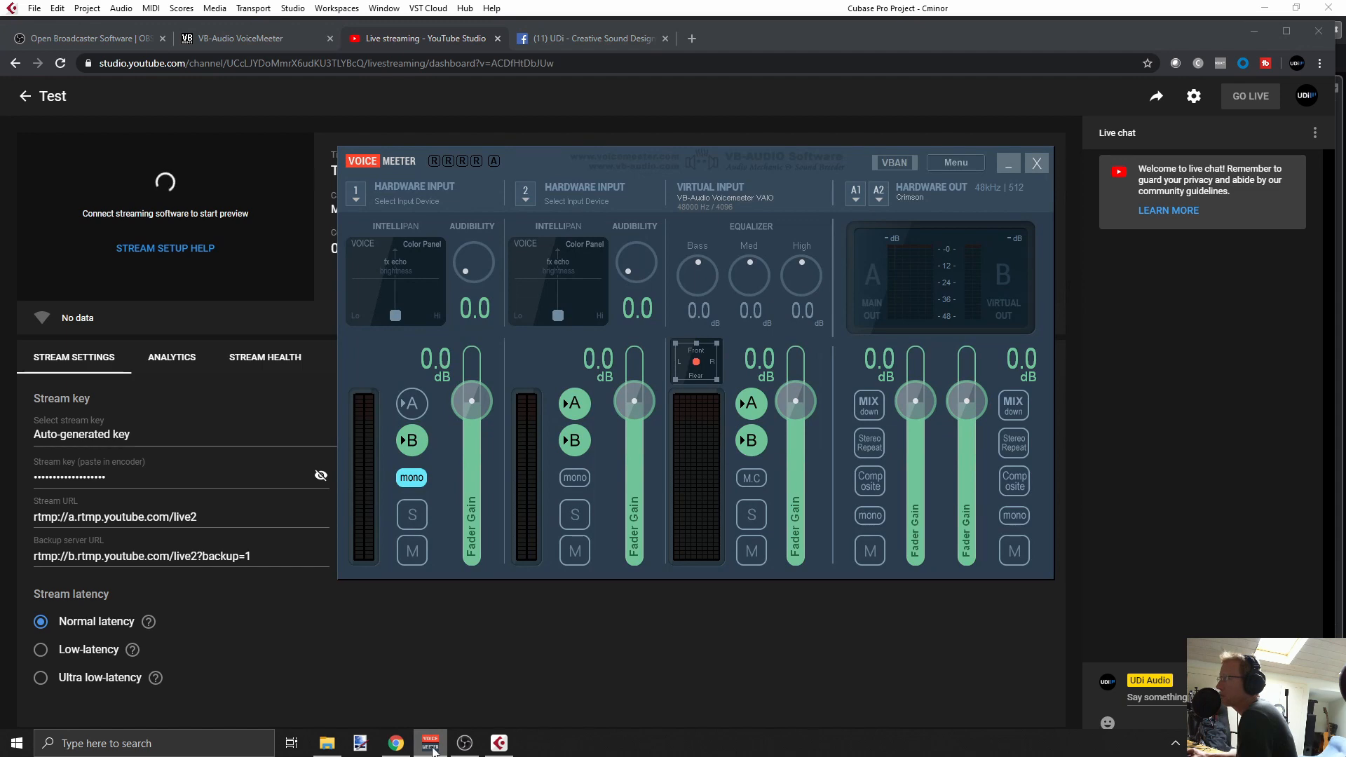
pyautogui.moveTo(833, 156); pyautogui.dragTo(0, 157)
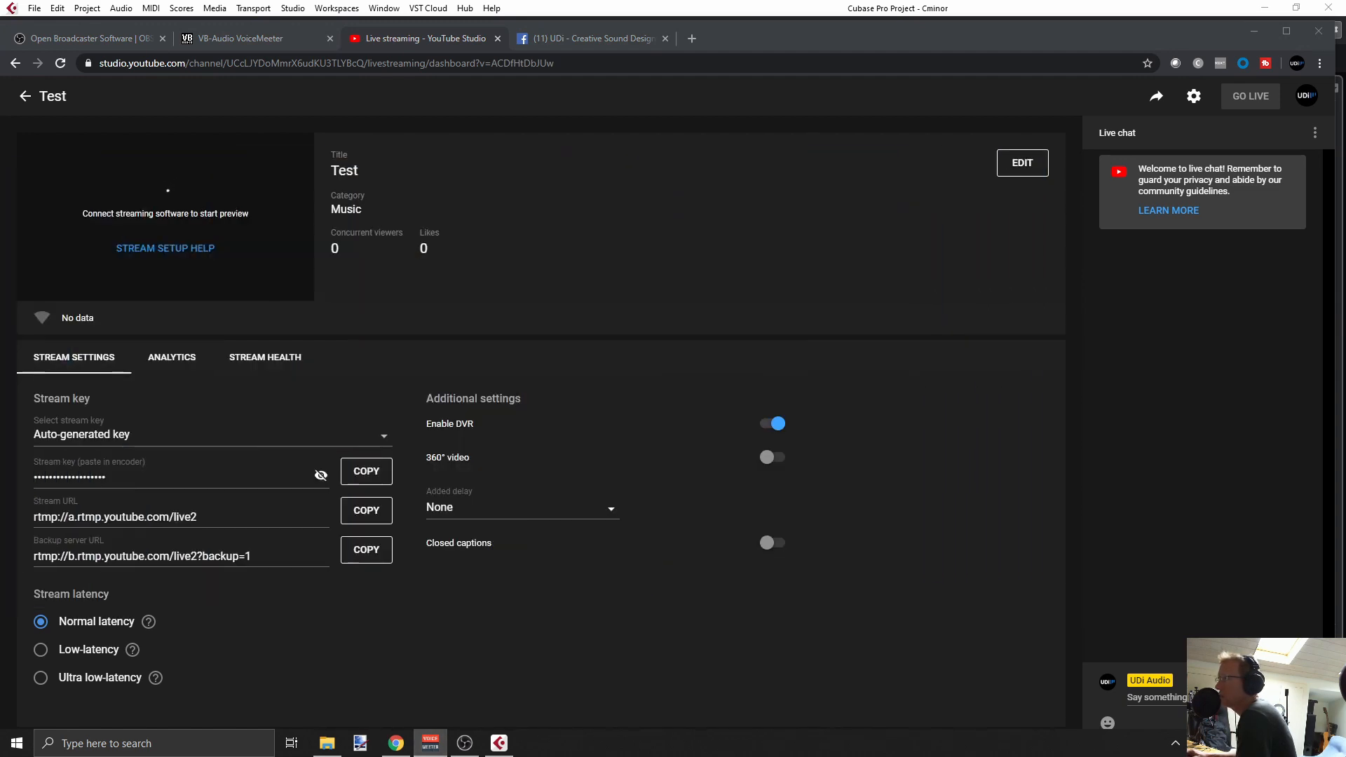
pyautogui.click(464, 742)
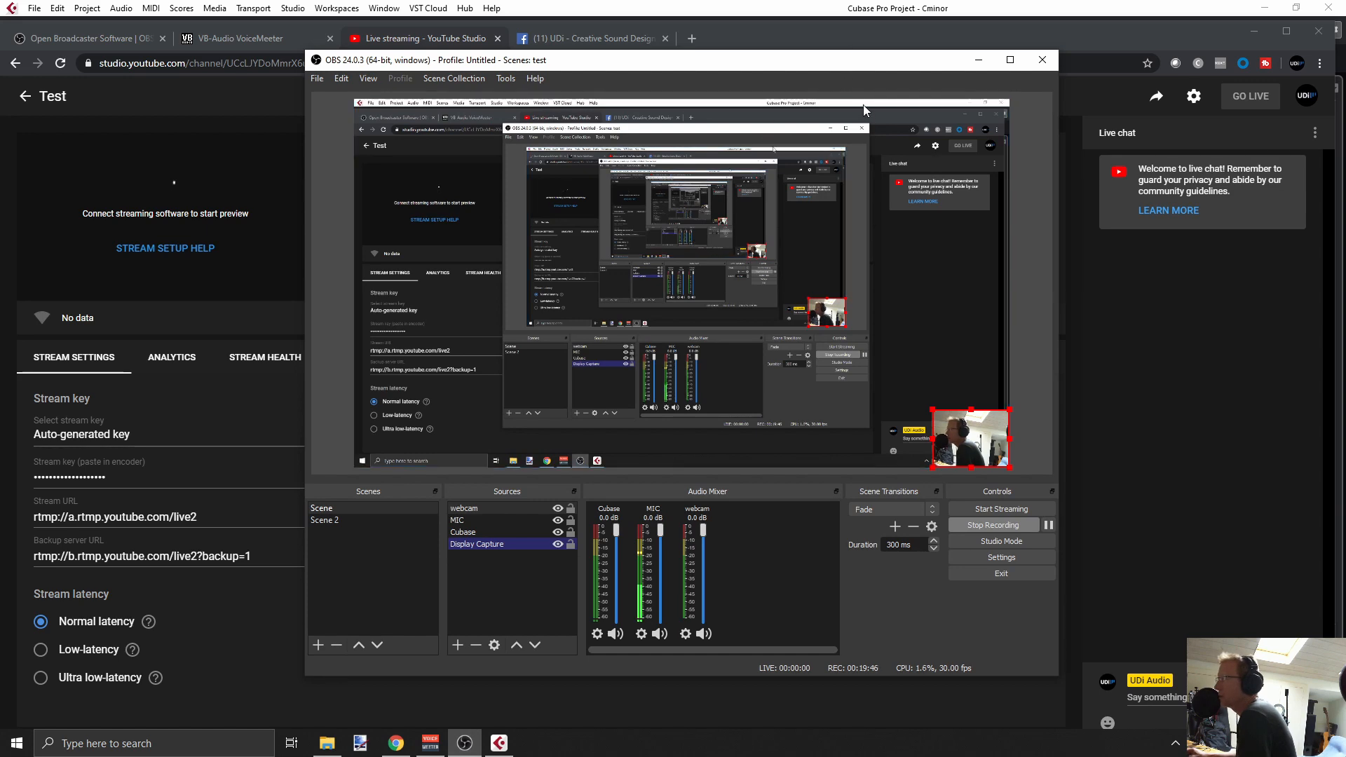
pyautogui.moveTo(874, 69)
pyautogui.mouseDown()
pyautogui.moveTo(779, 91)
pyautogui.moveTo(905, 70)
pyautogui.moveTo(888, 82)
pyautogui.mouseUp()
pyautogui.click(992, 73)
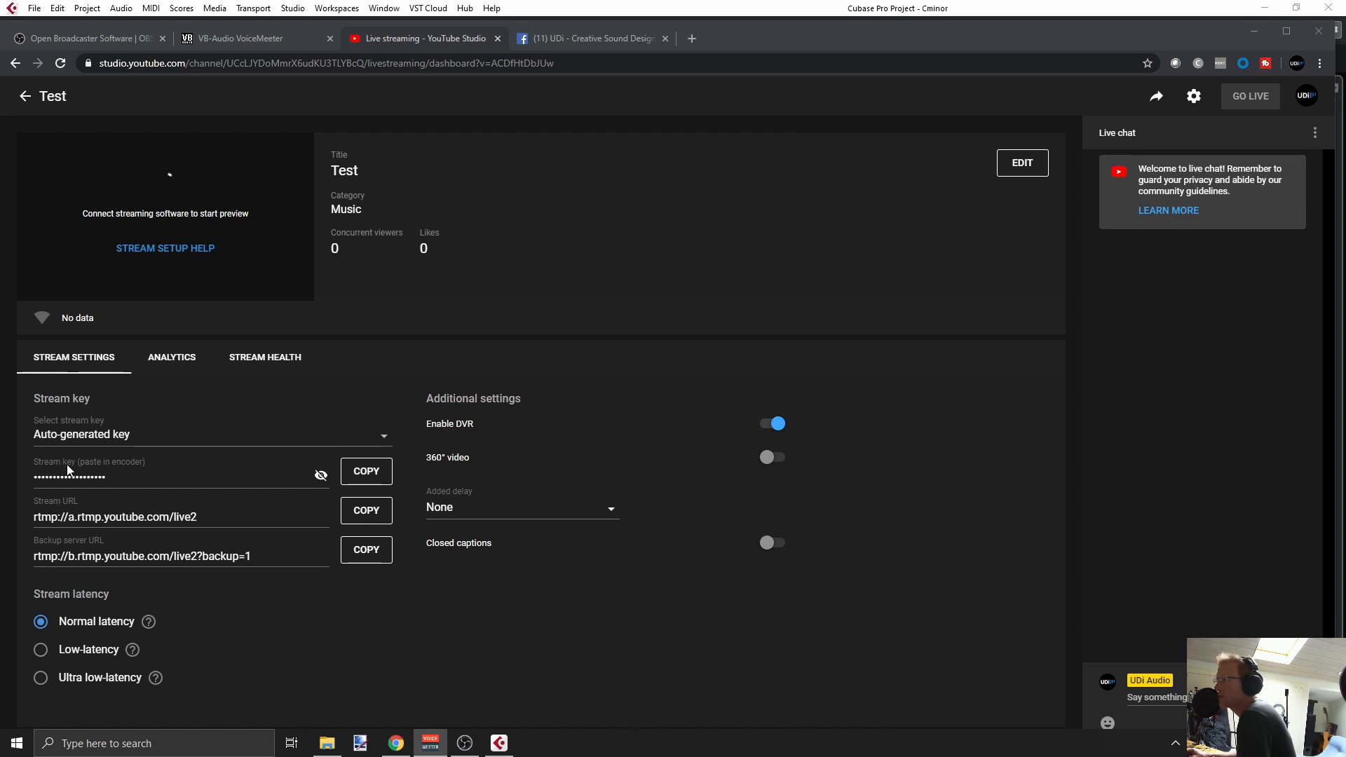
# - Copy the stream key from YouTube Studio and set the streaming service in OBS to YouTube / YouTube Gaming
pyautogui.click(364, 515)
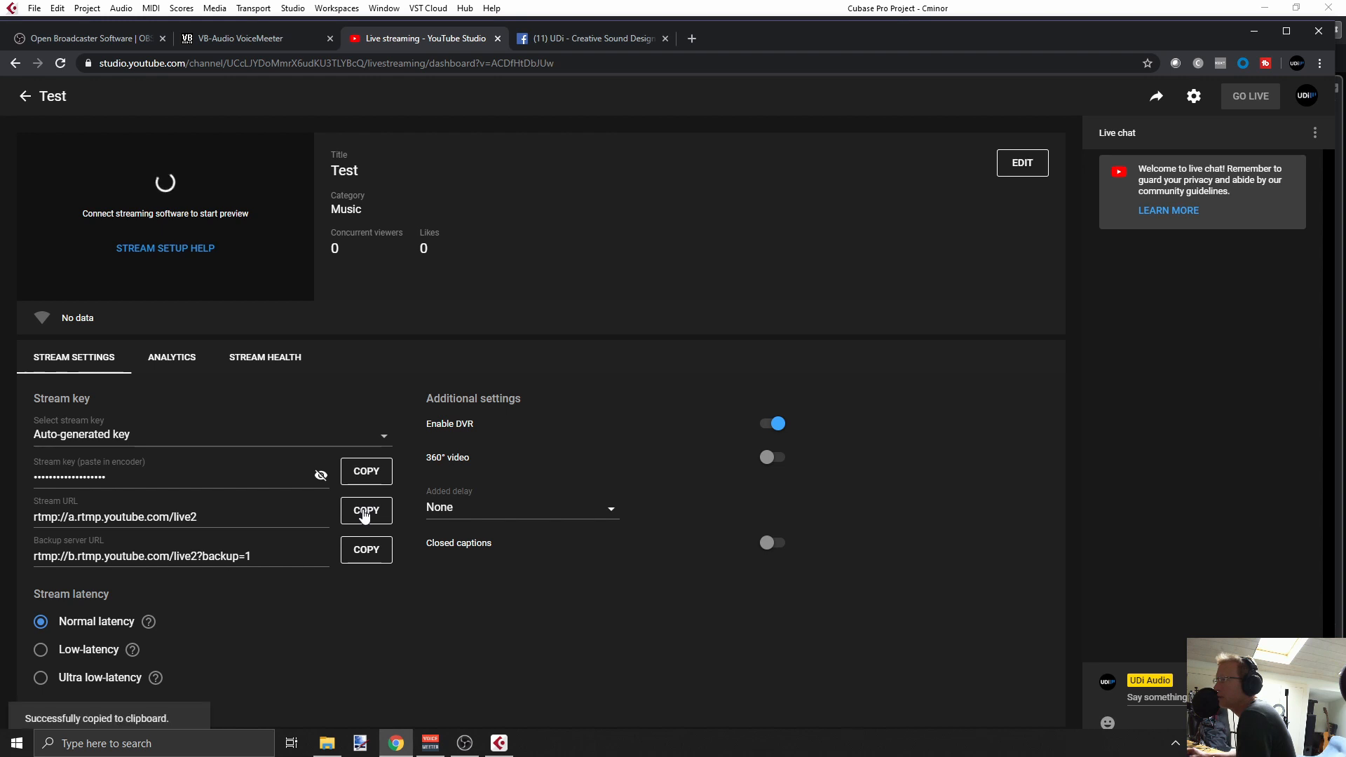
pyautogui.click(464, 743)
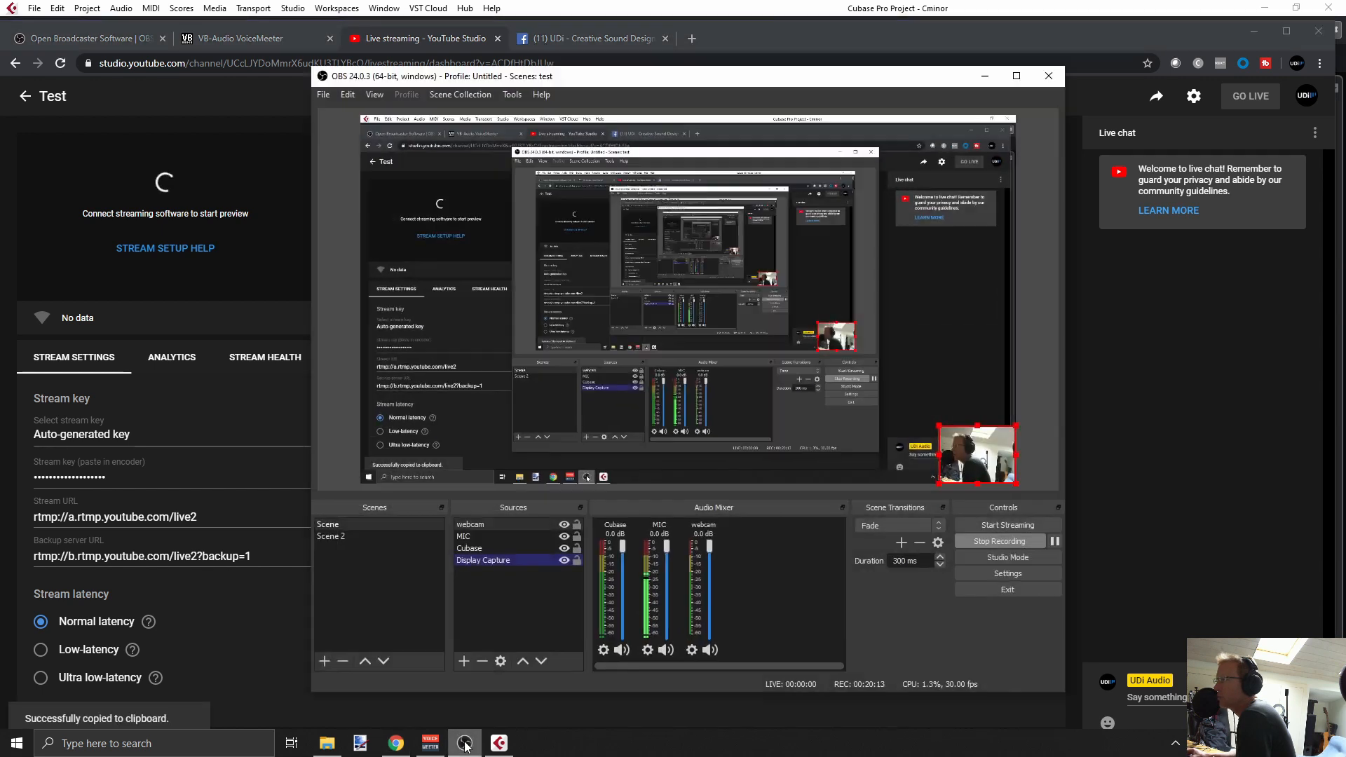
pyautogui.click(1000, 574)
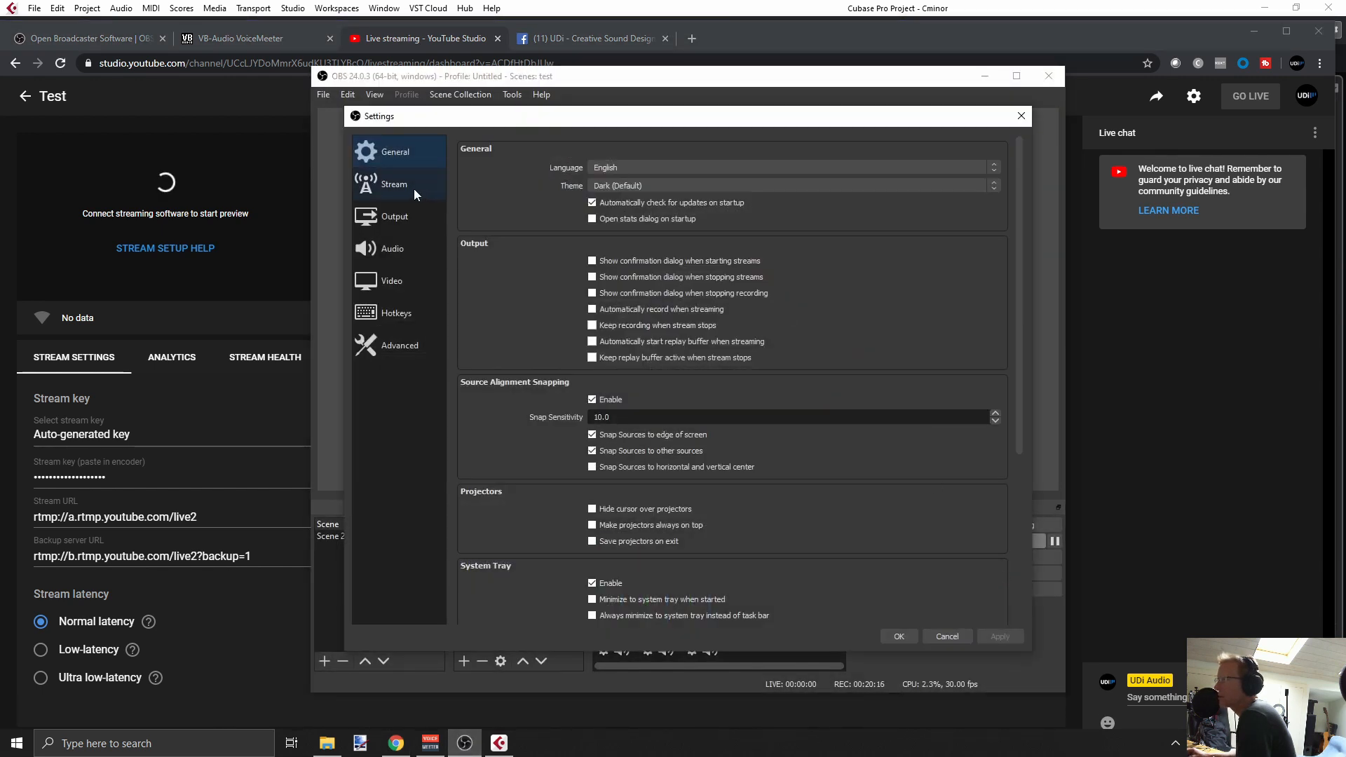
pyautogui.click(413, 188)
pyautogui.click(666, 153)
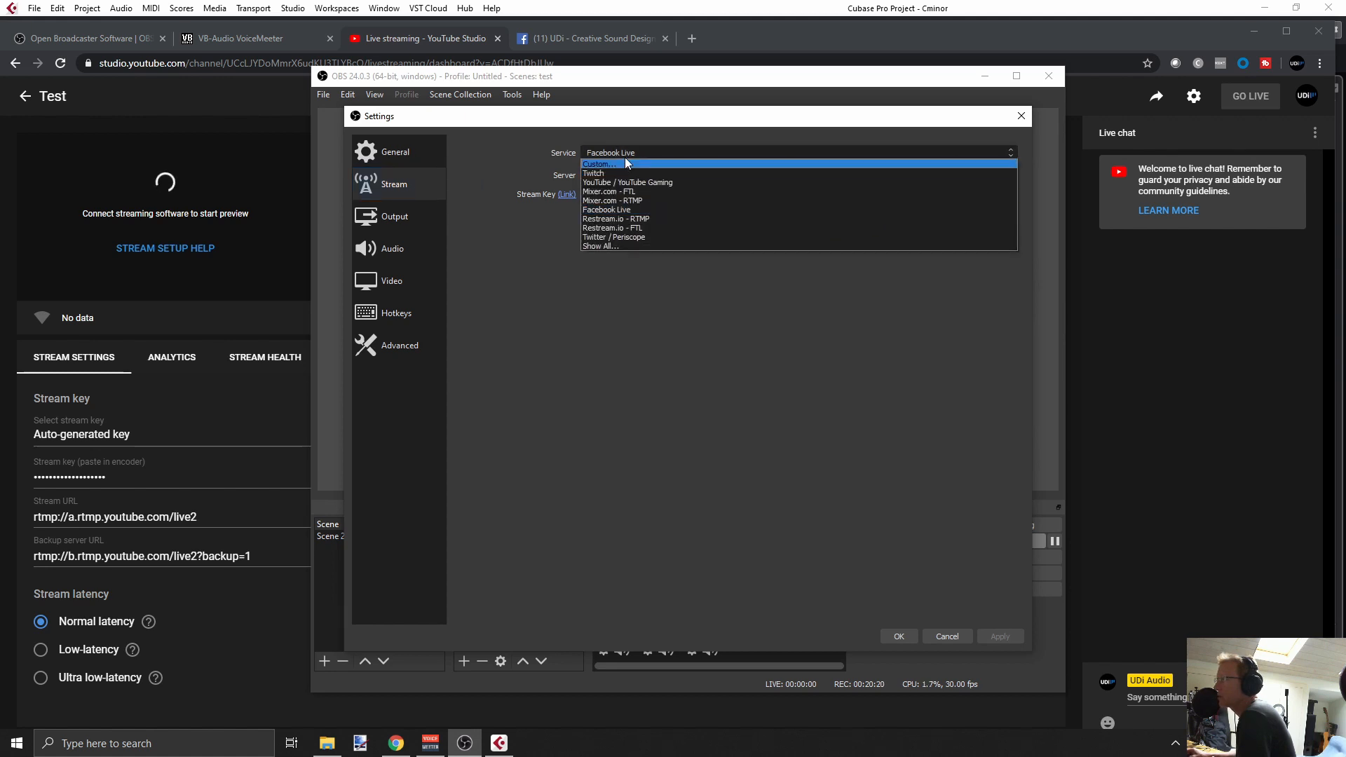
pyautogui.click(626, 183)
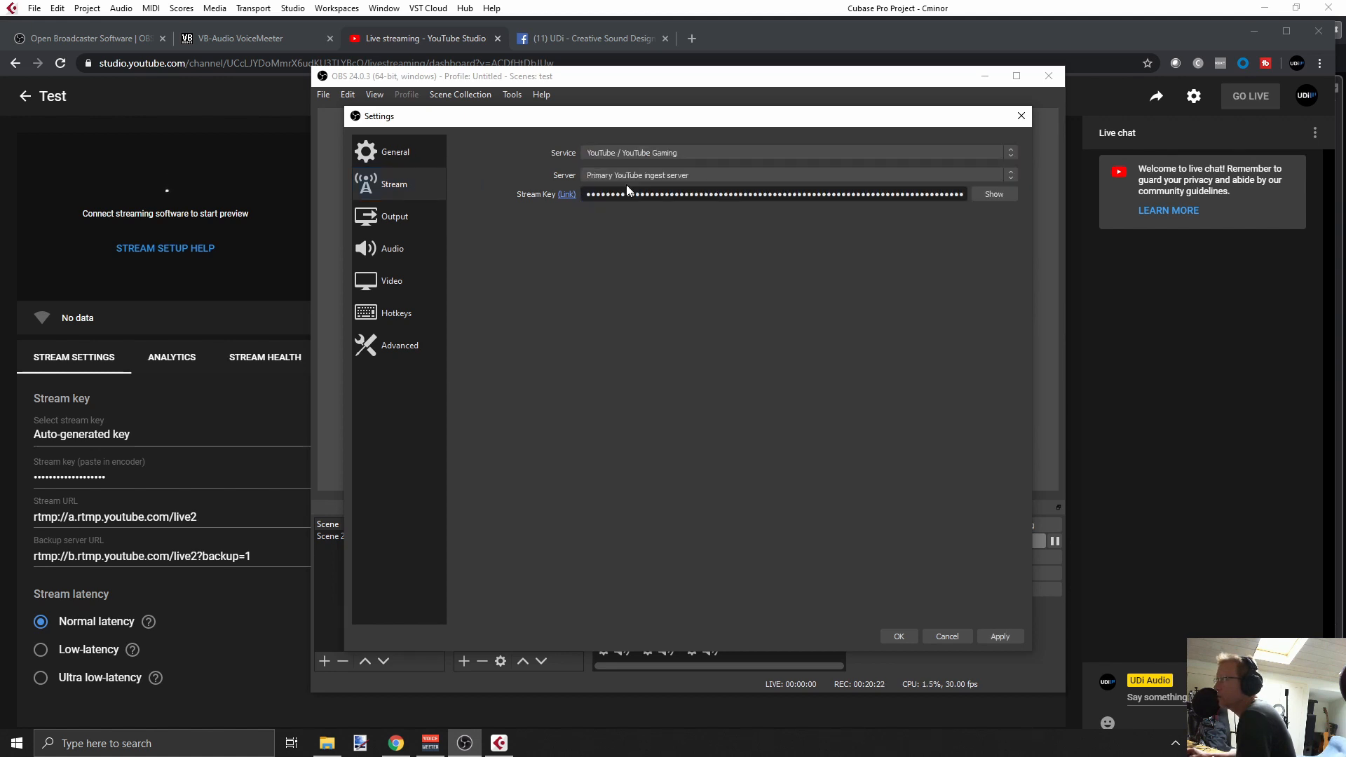
# - Replace the saved stream key in the OBS stream settings with the copied YouTube stream key and apply the settings
pyautogui.doubleClick(961, 195)
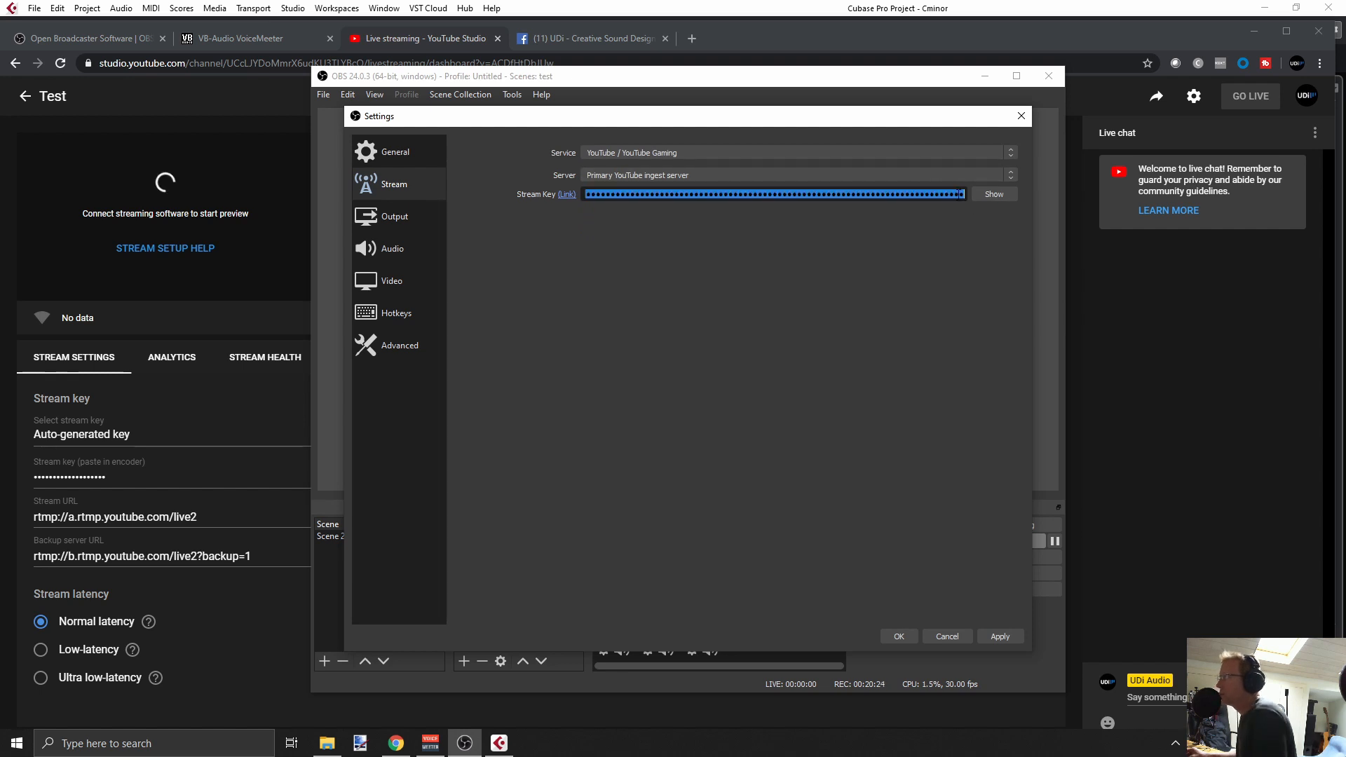
pyautogui.press('BackSpace')
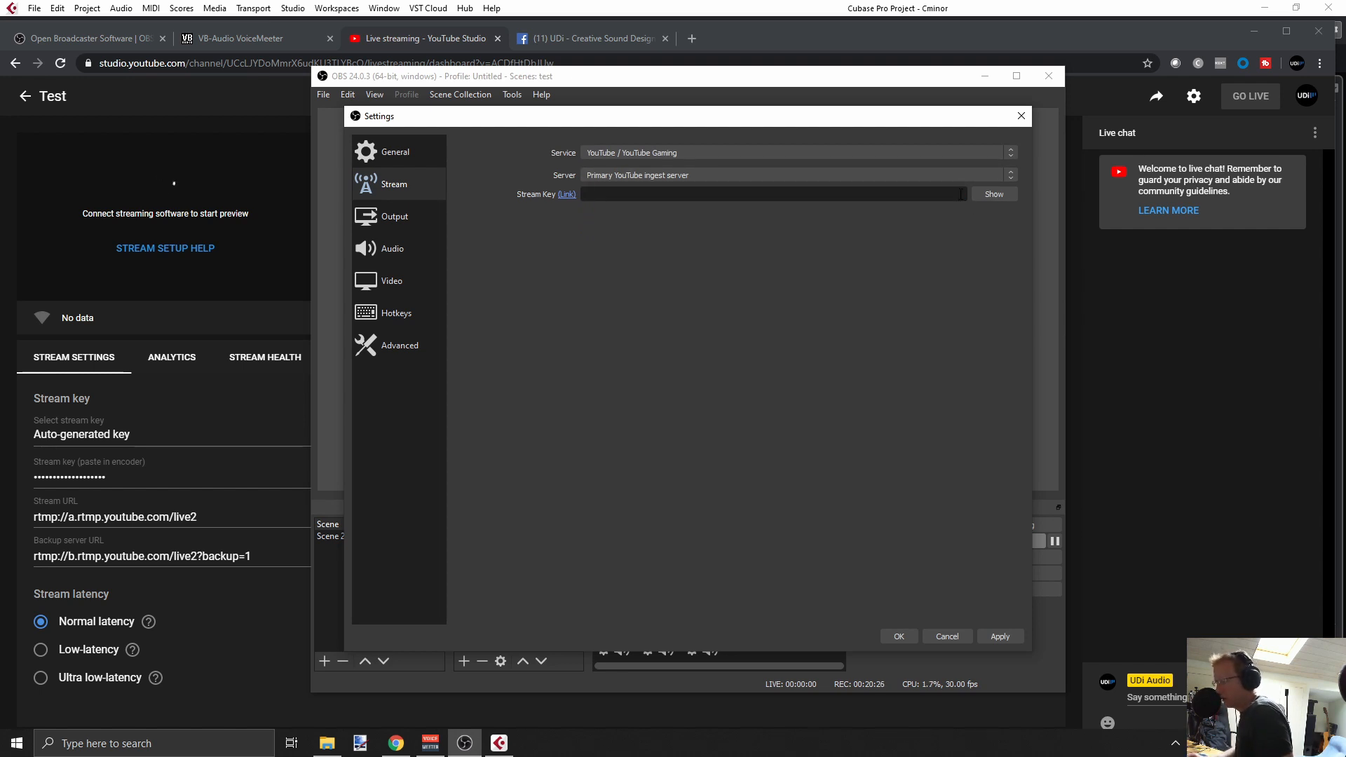
pyautogui.hotkey('ctrl', 'v')
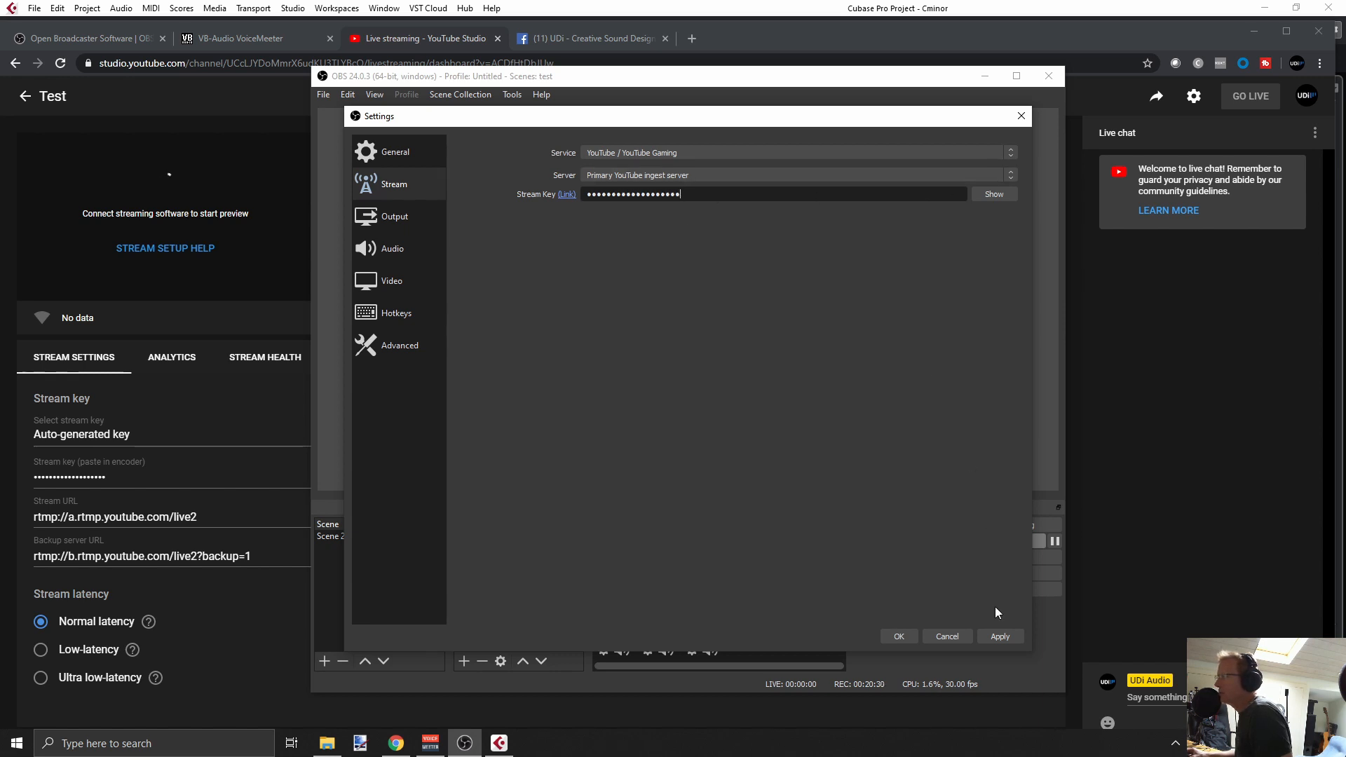
pyautogui.click(898, 636)
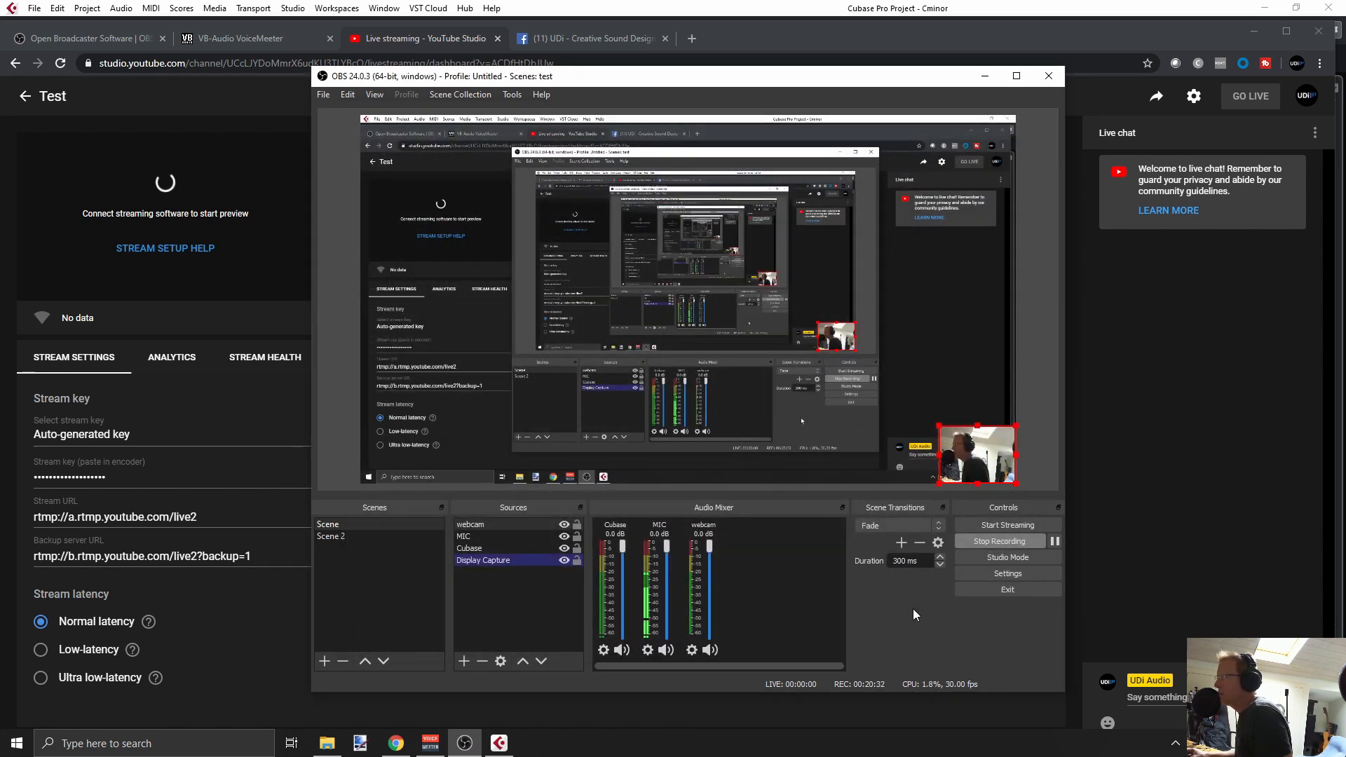
# - Start streaming from OBS and return to the Test stream's dashboard in Chrome
pyautogui.click(999, 525)
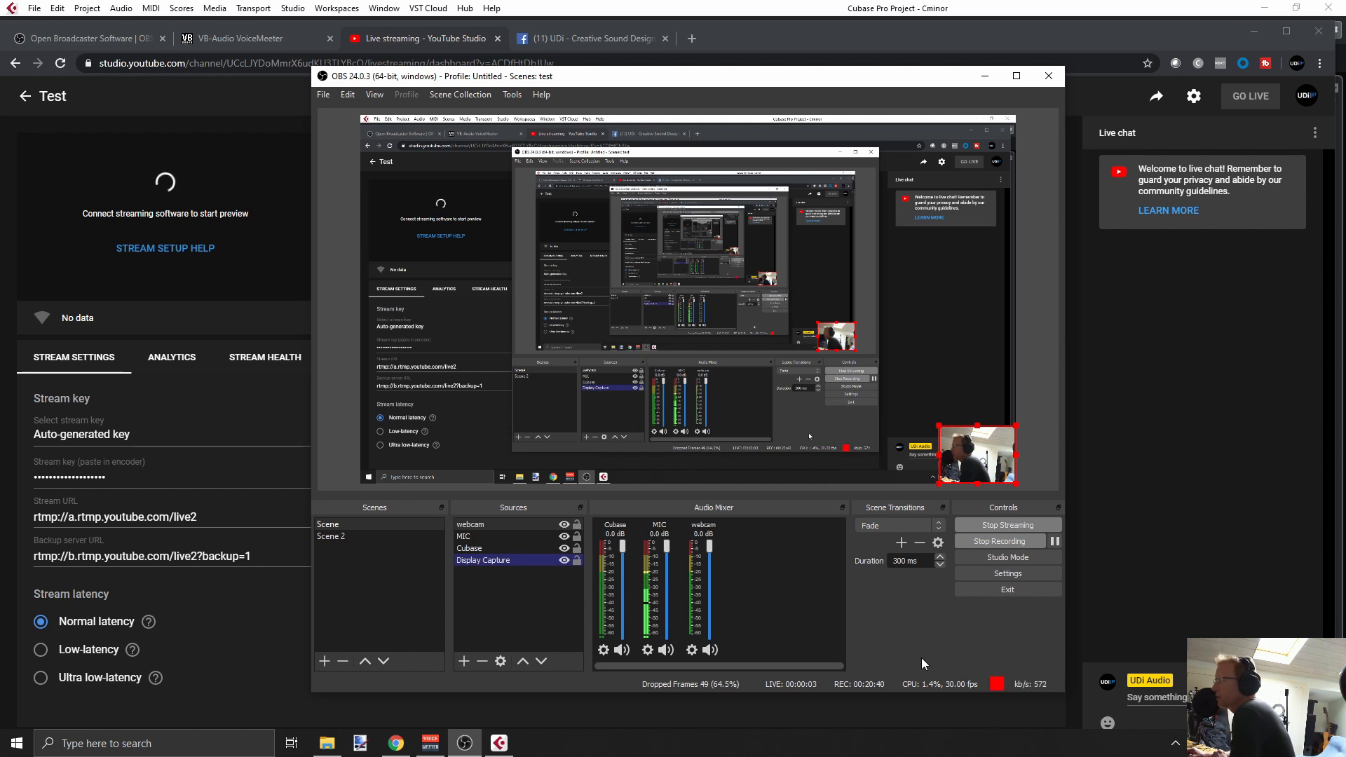
pyautogui.click(396, 745)
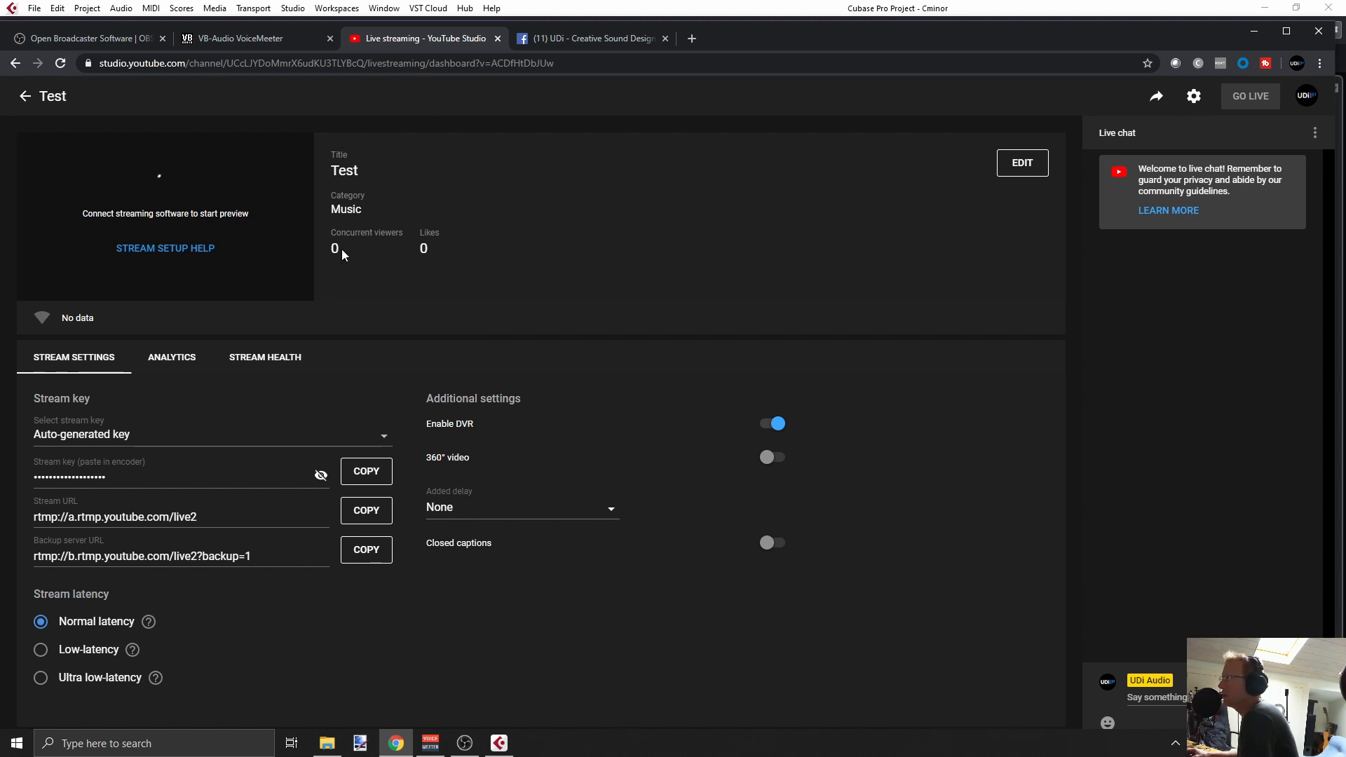
# - Close the YouTube Studio dashboard, start a live video from the UDi - Creative Sound Design Facebook page and copy its stream key
pyautogui.click(497, 39)
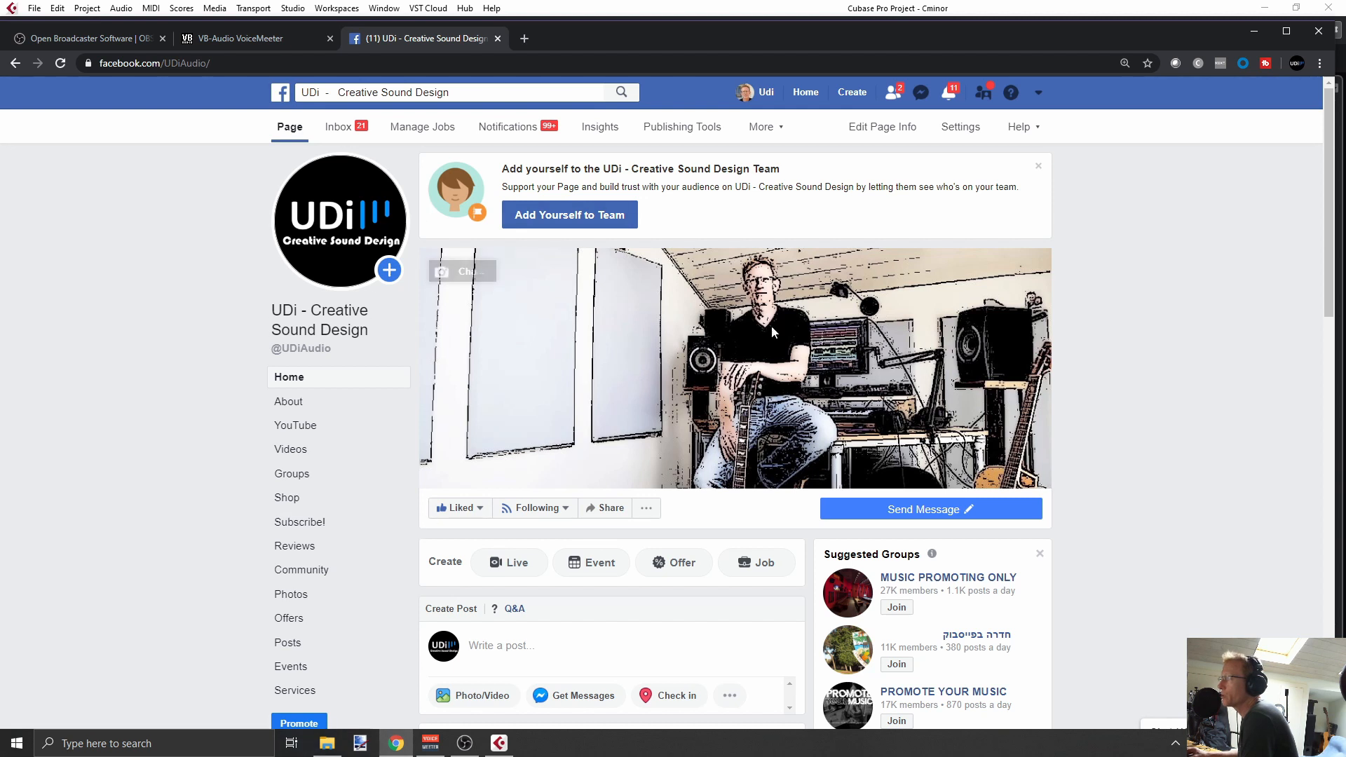
pyautogui.scroll(-2, 626, 543)
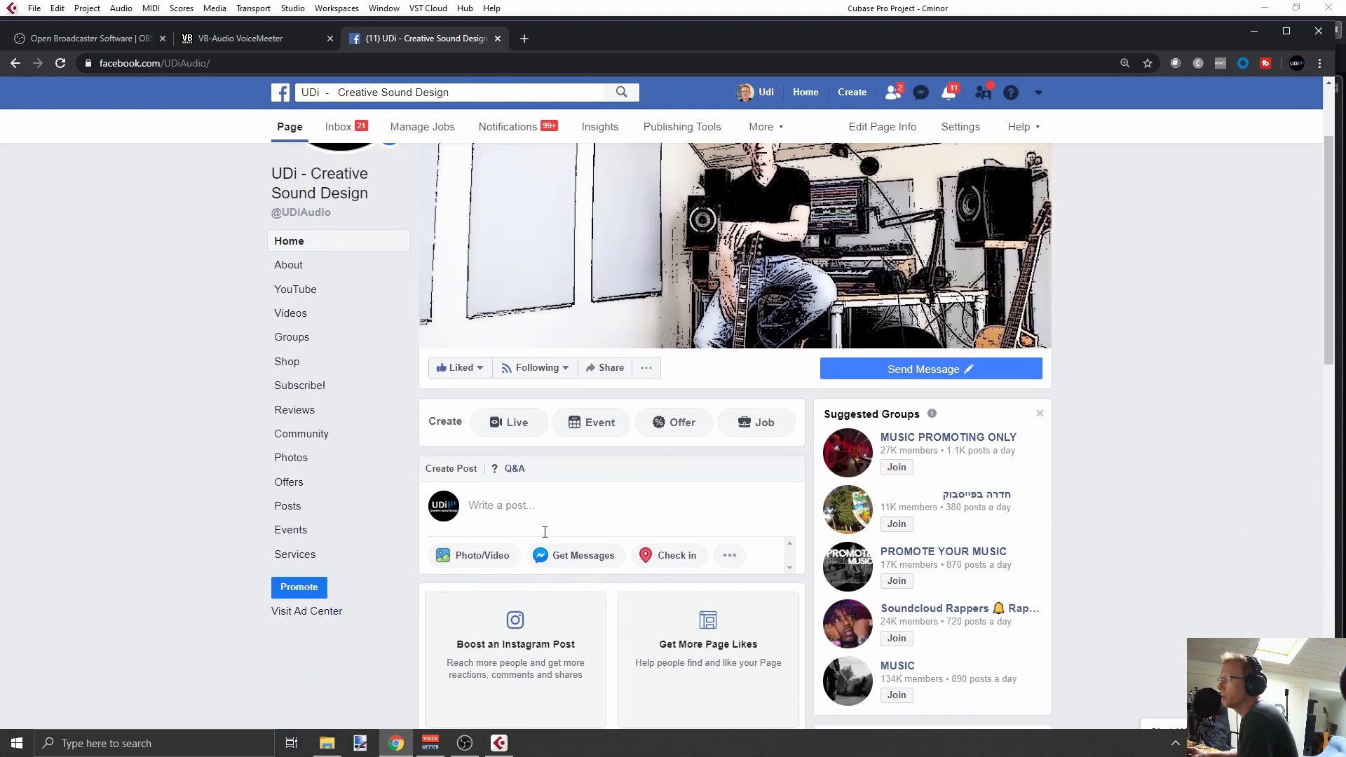
pyautogui.scroll(2, 544, 532)
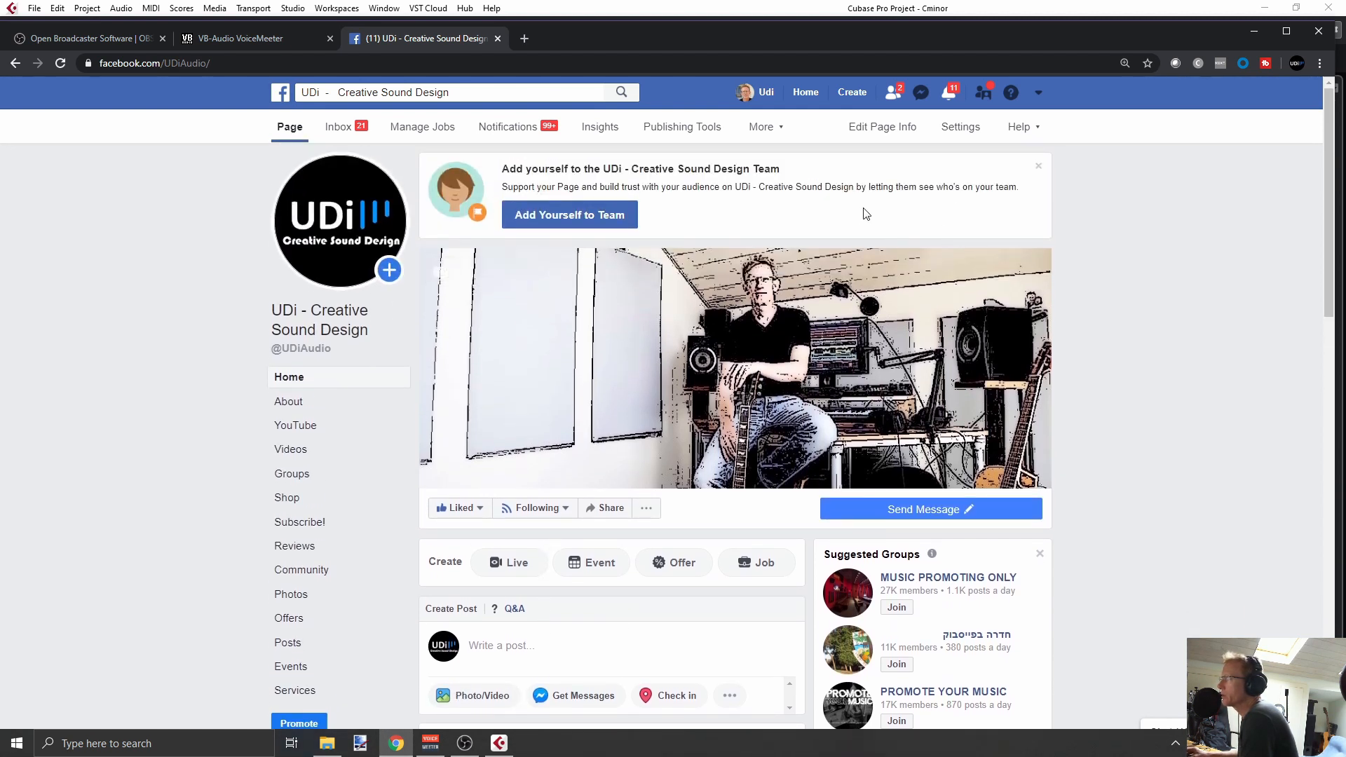
pyautogui.click(502, 570)
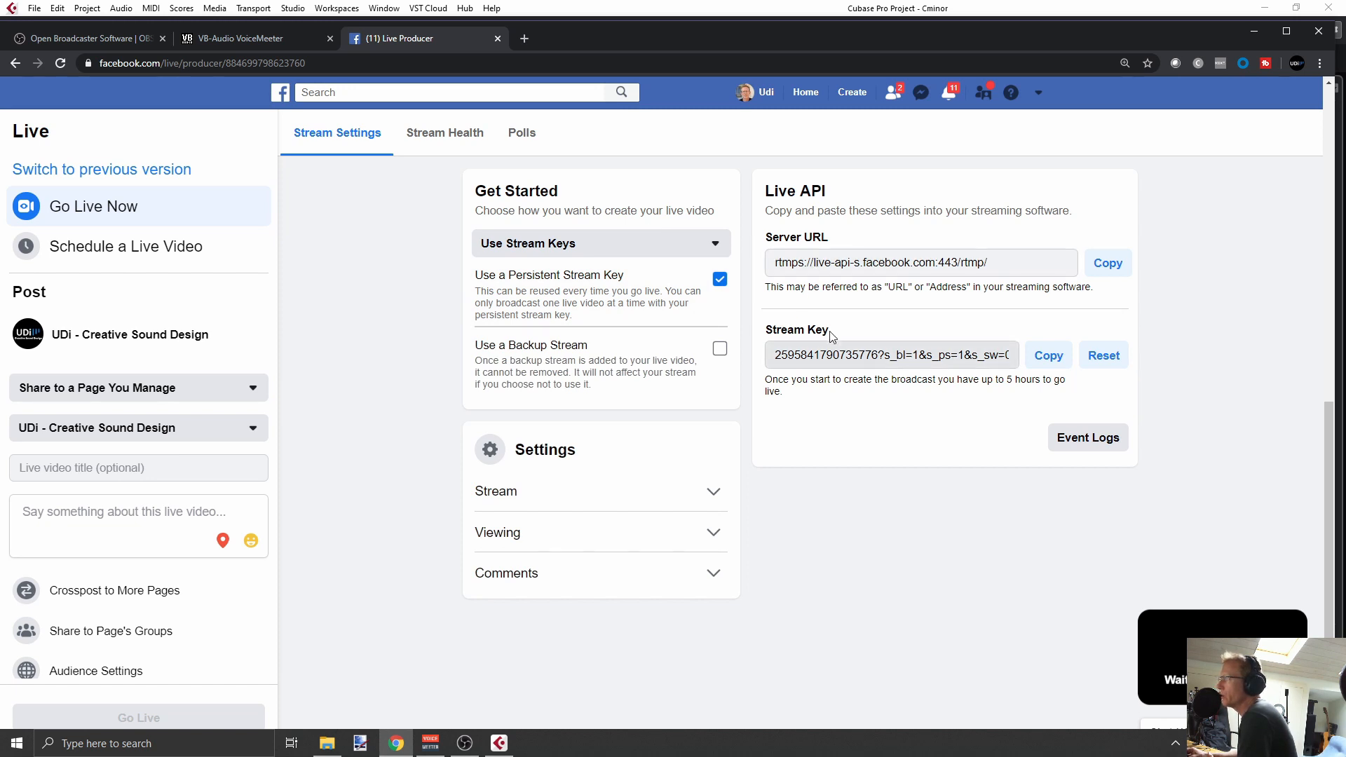
pyautogui.click(1055, 363)
# - Switch to OBS, stop the running stream, and check the stream settings without changing them
pyautogui.click(464, 743)
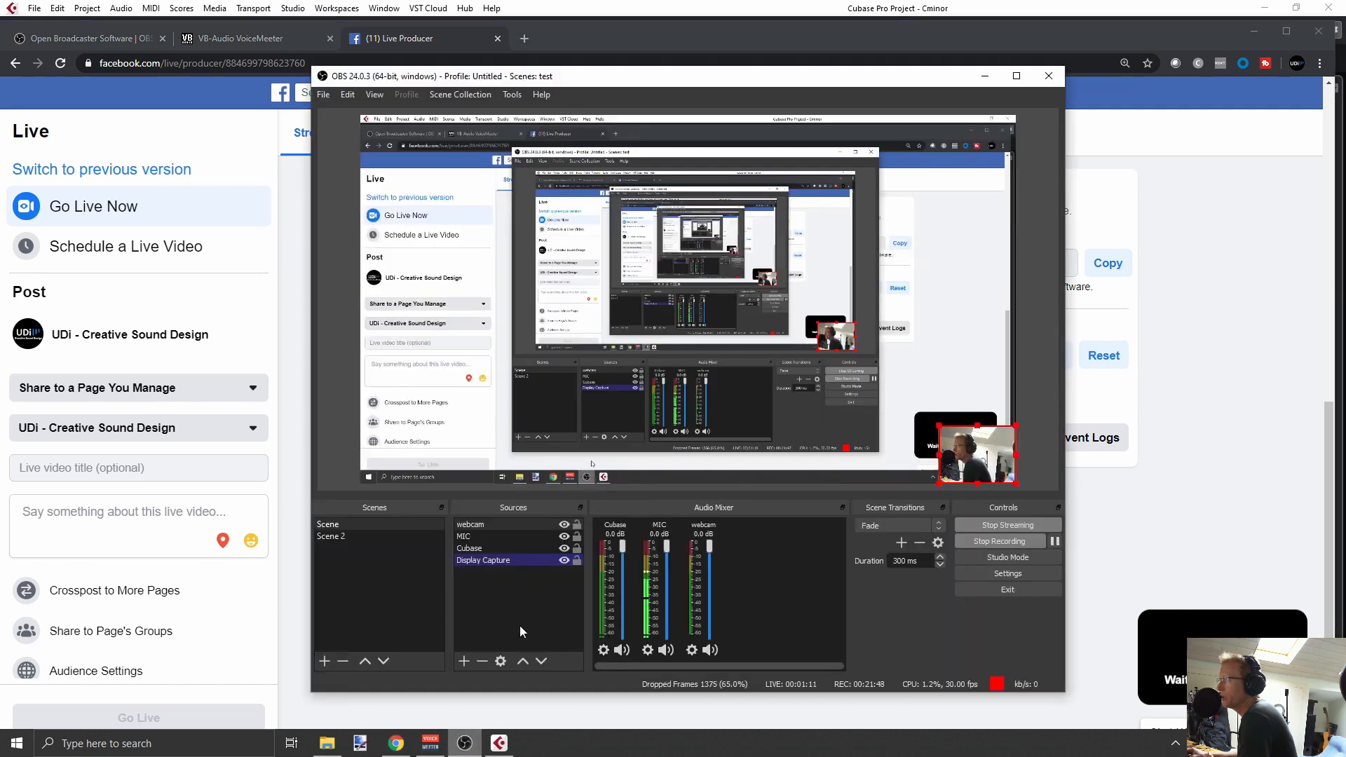
pyautogui.click(1012, 526)
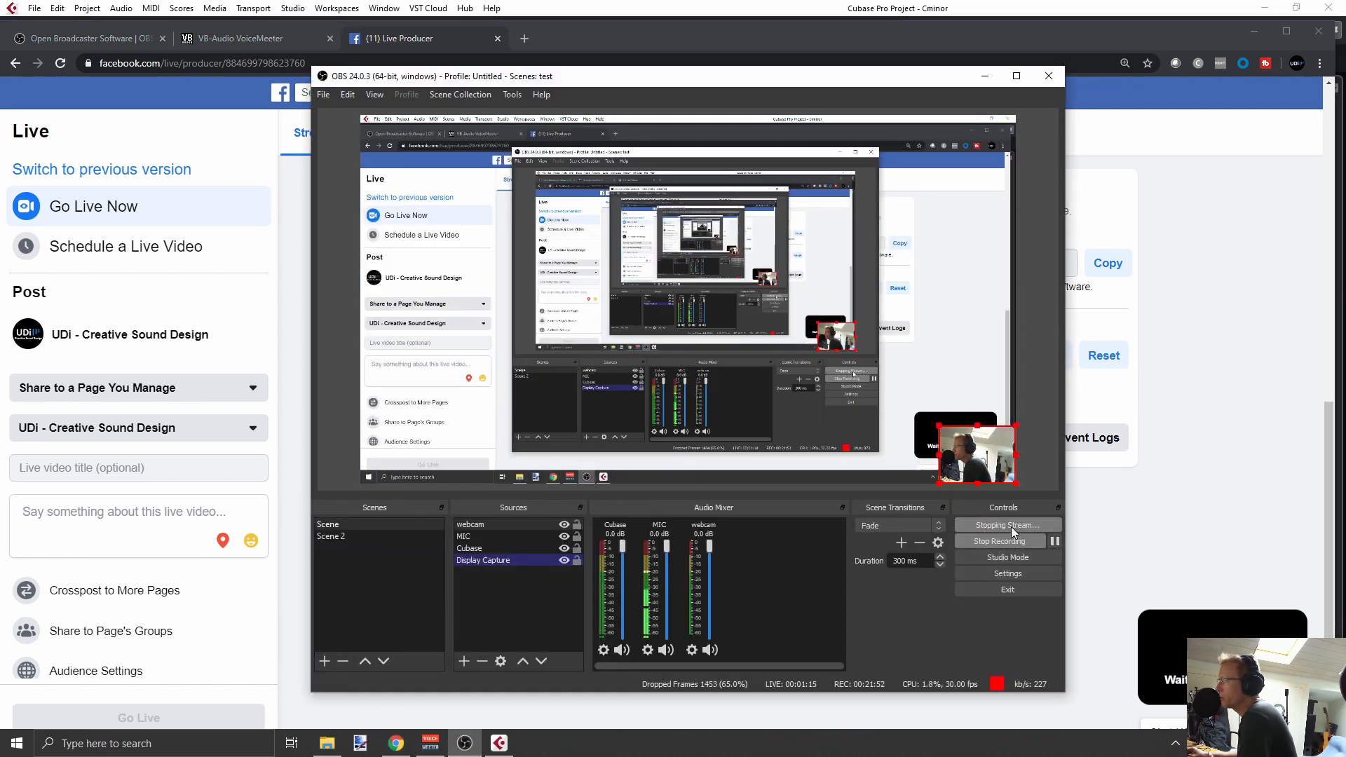
pyautogui.click(1003, 575)
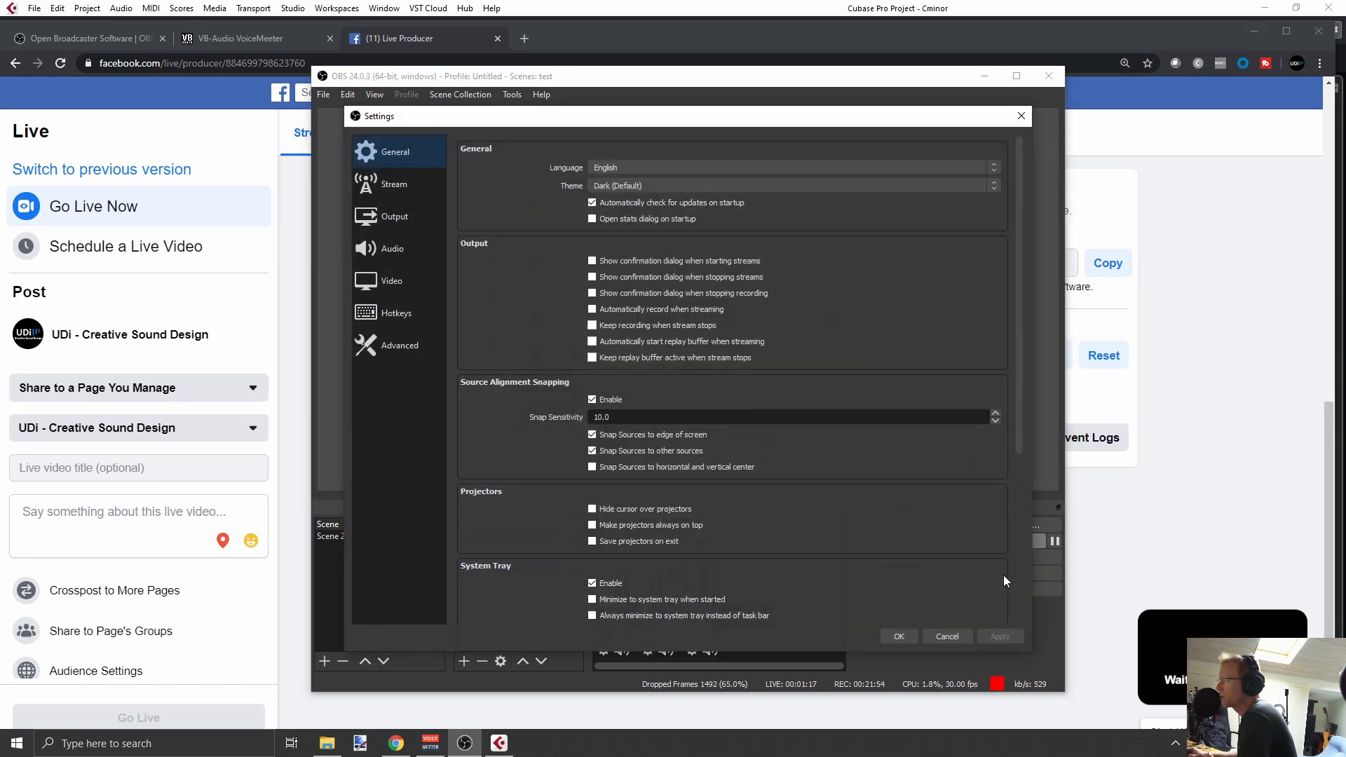
pyautogui.click(392, 191)
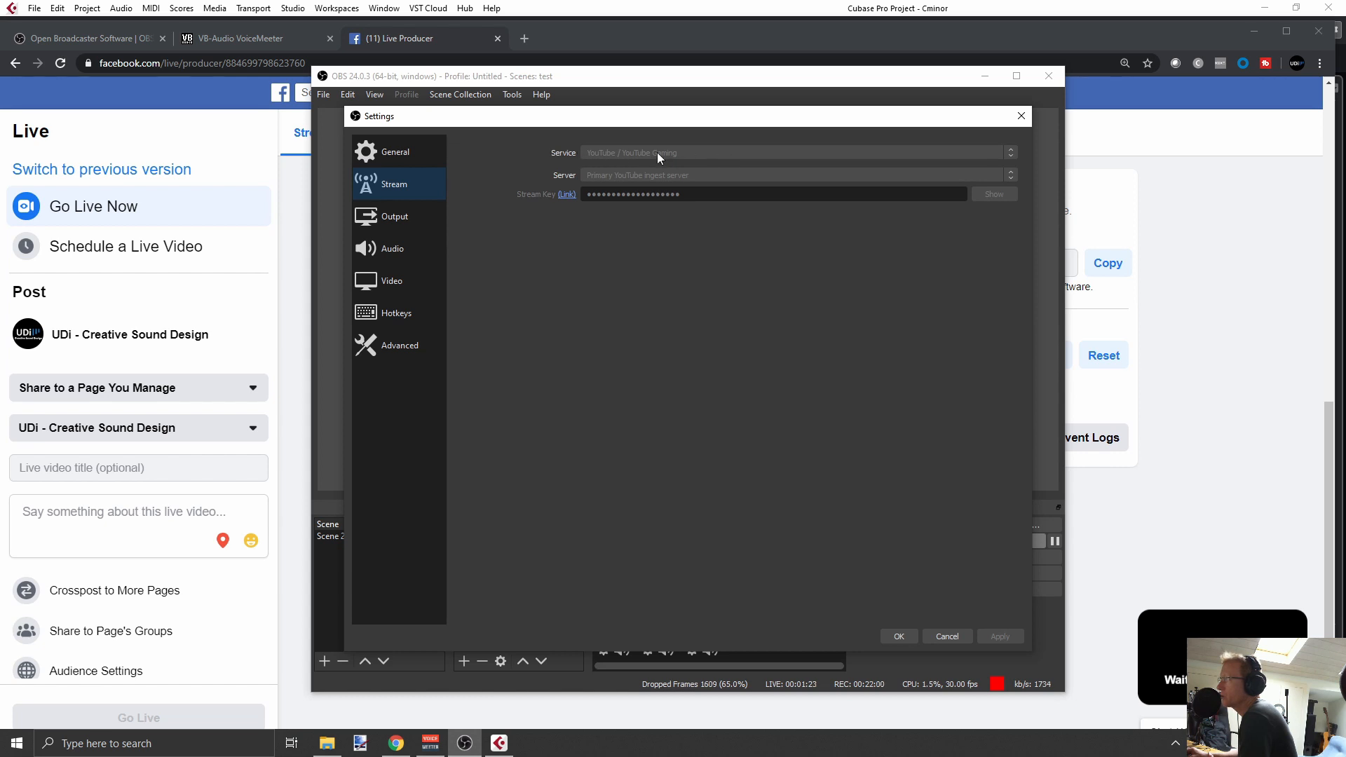
pyautogui.click(947, 636)
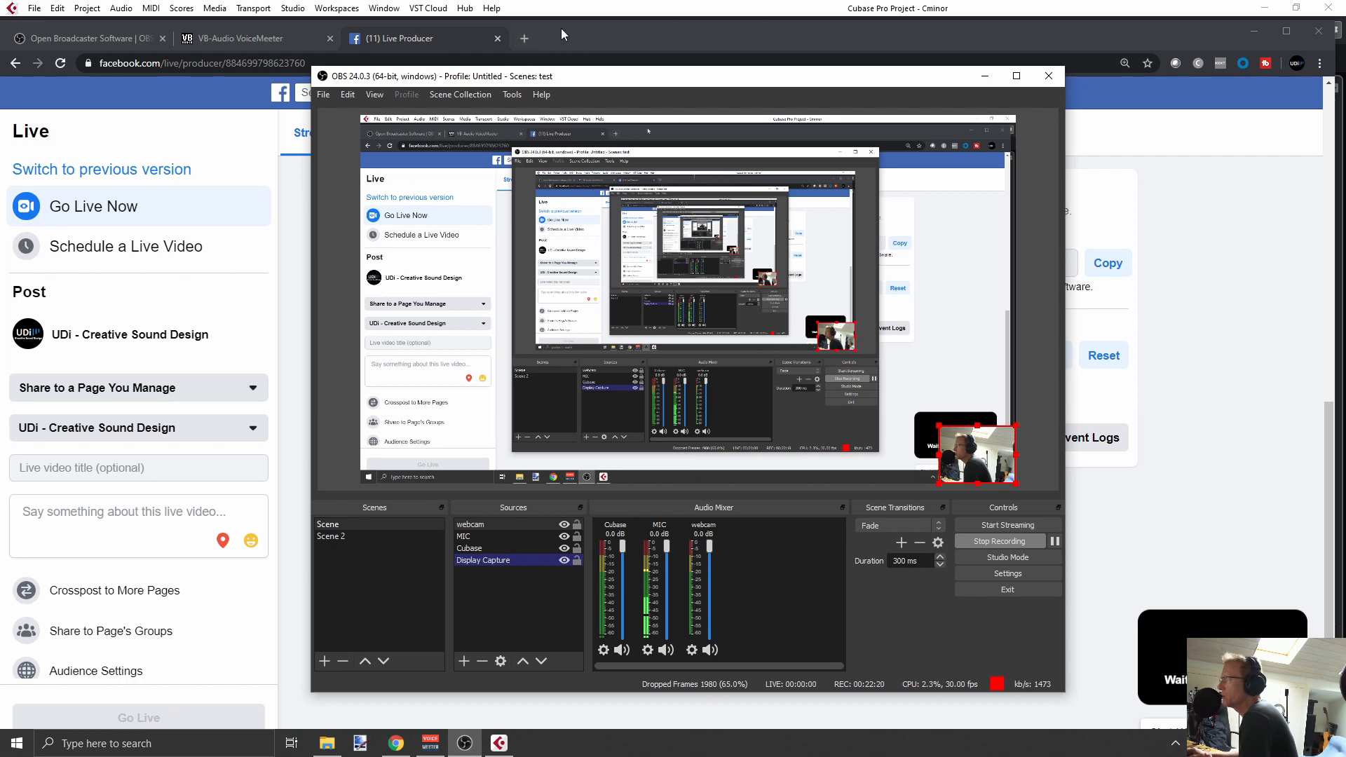
# - Reopen the recently closed YouTube Studio live streaming page in Chrome and leave the Test stream's dashboard for the stream list
pyautogui.click(1319, 63)
pyautogui.moveTo(1211, 142)
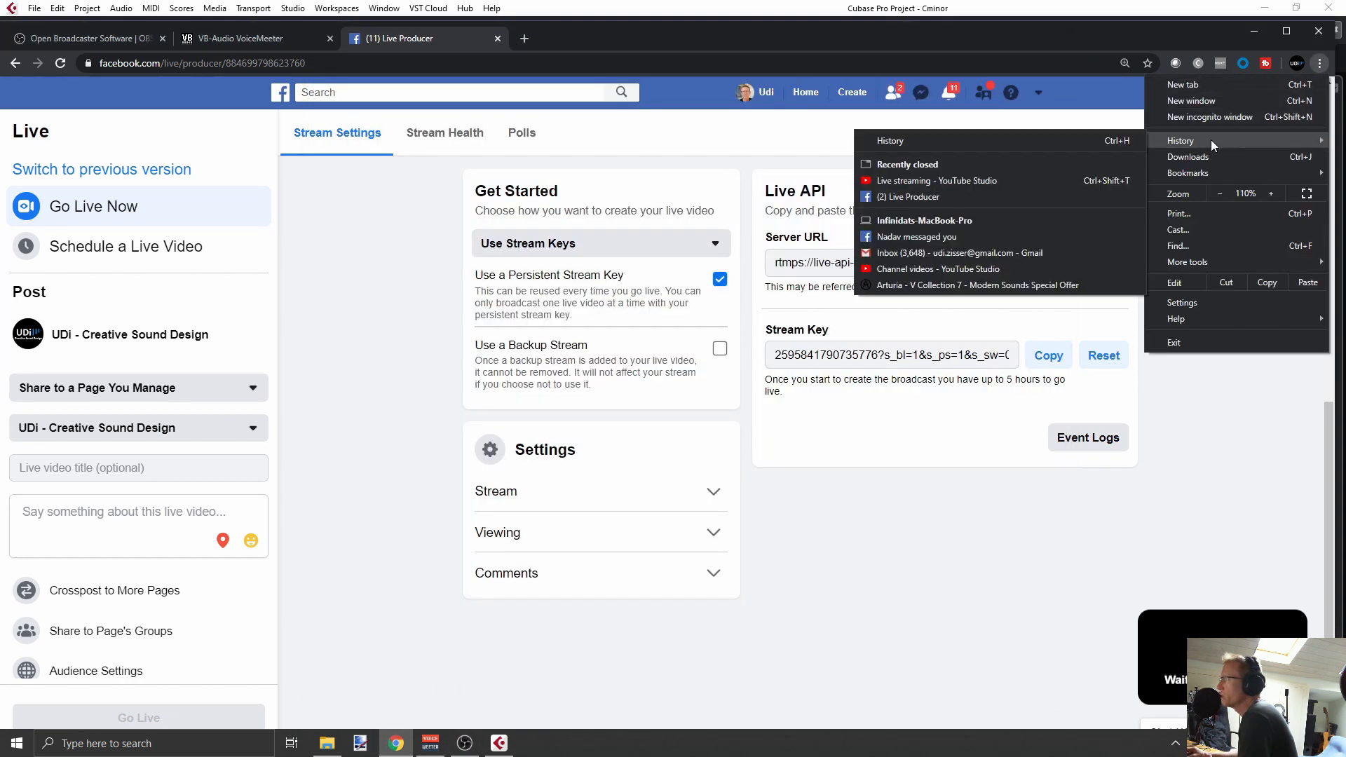
pyautogui.click(1018, 180)
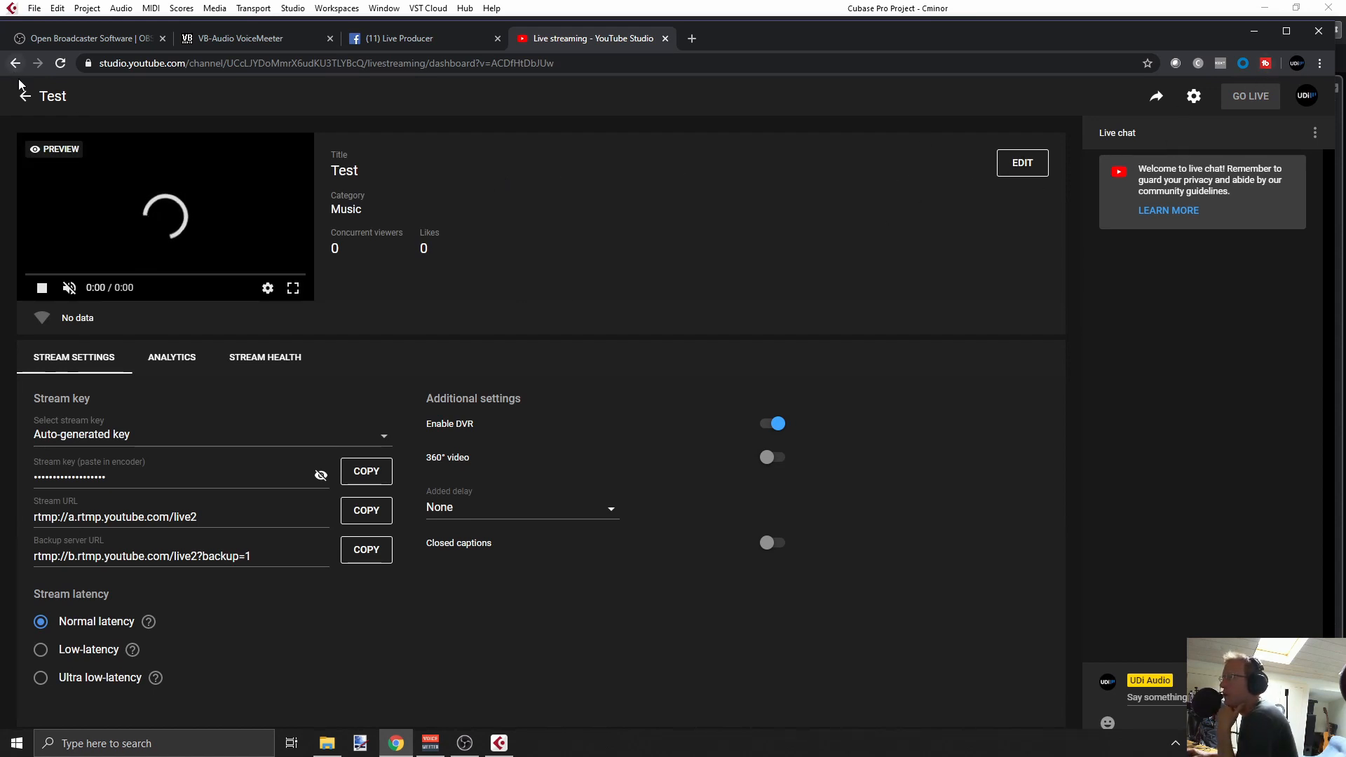
pyautogui.click(26, 97)
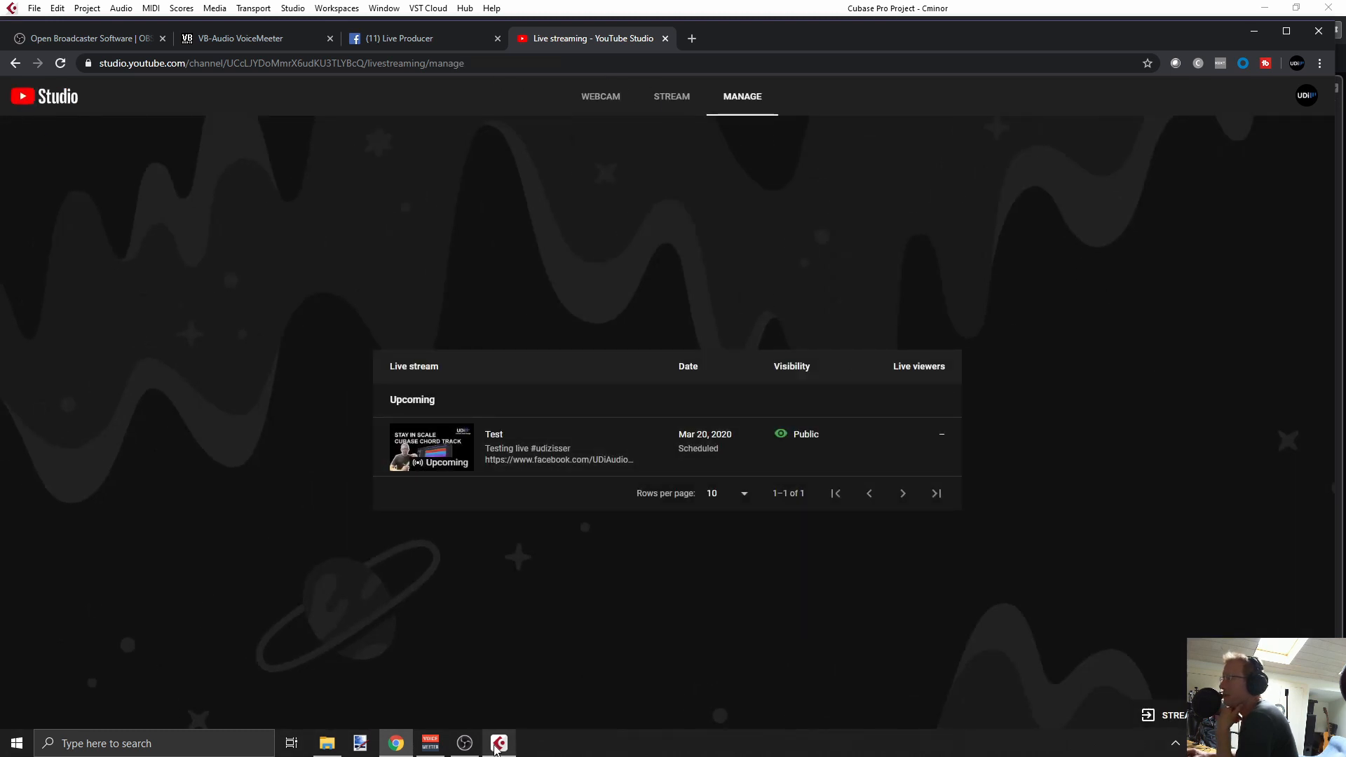
# - Set the streaming service in the OBS stream settings to Facebook Live
pyautogui.click(464, 743)
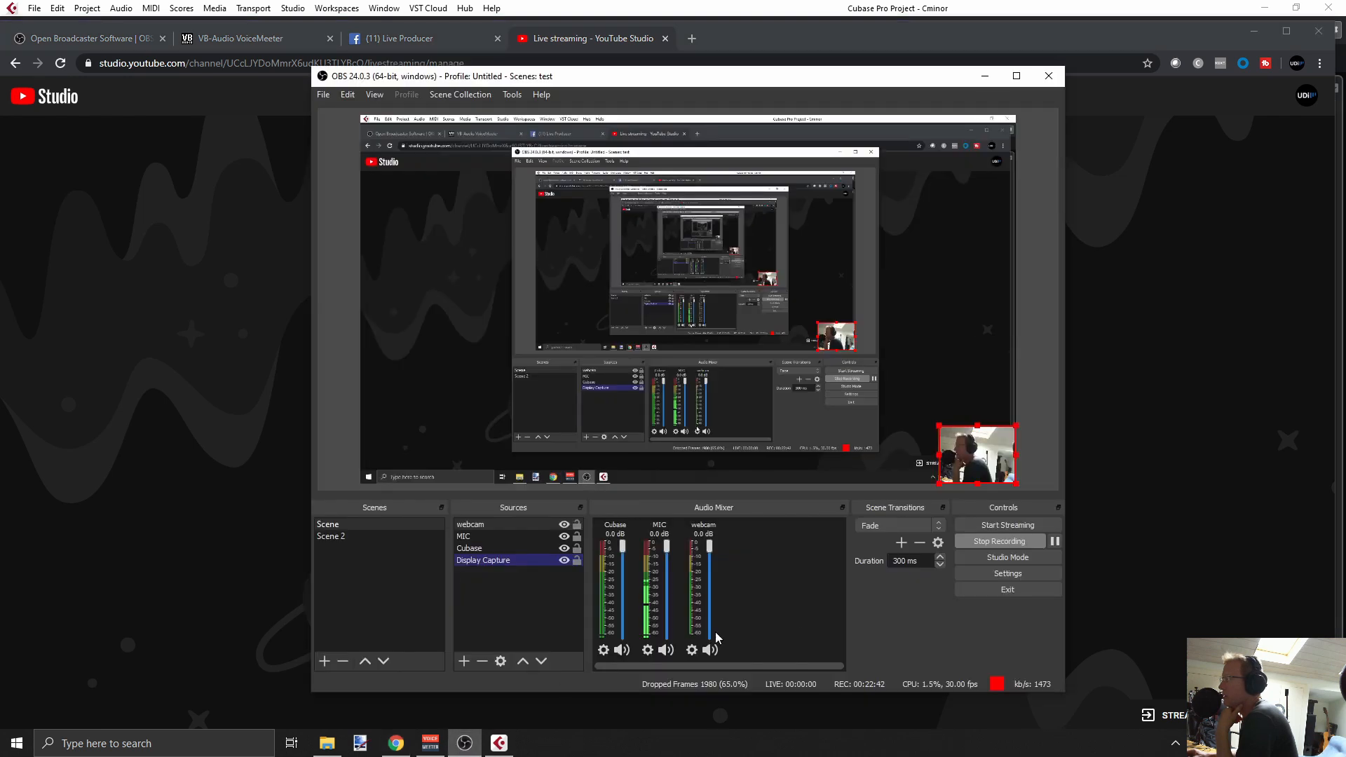
pyautogui.click(1005, 574)
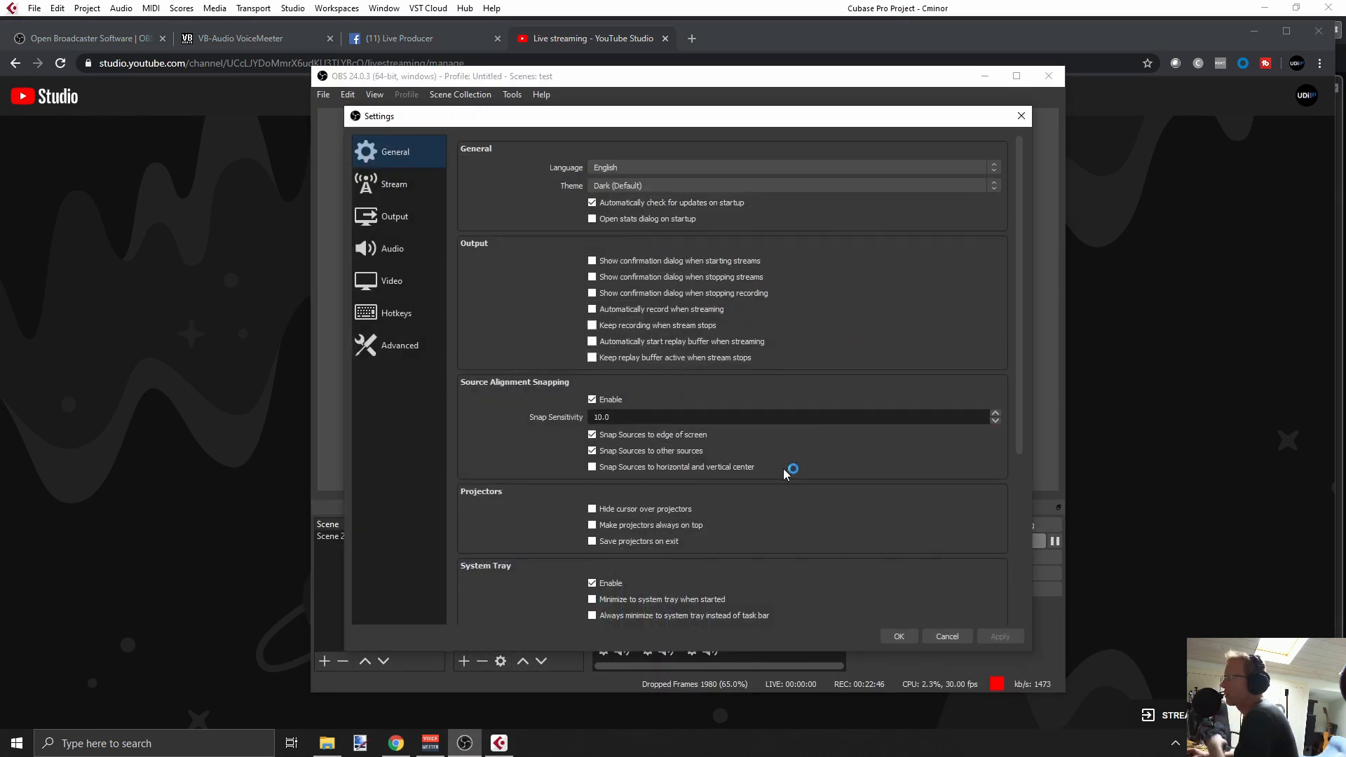
pyautogui.click(392, 188)
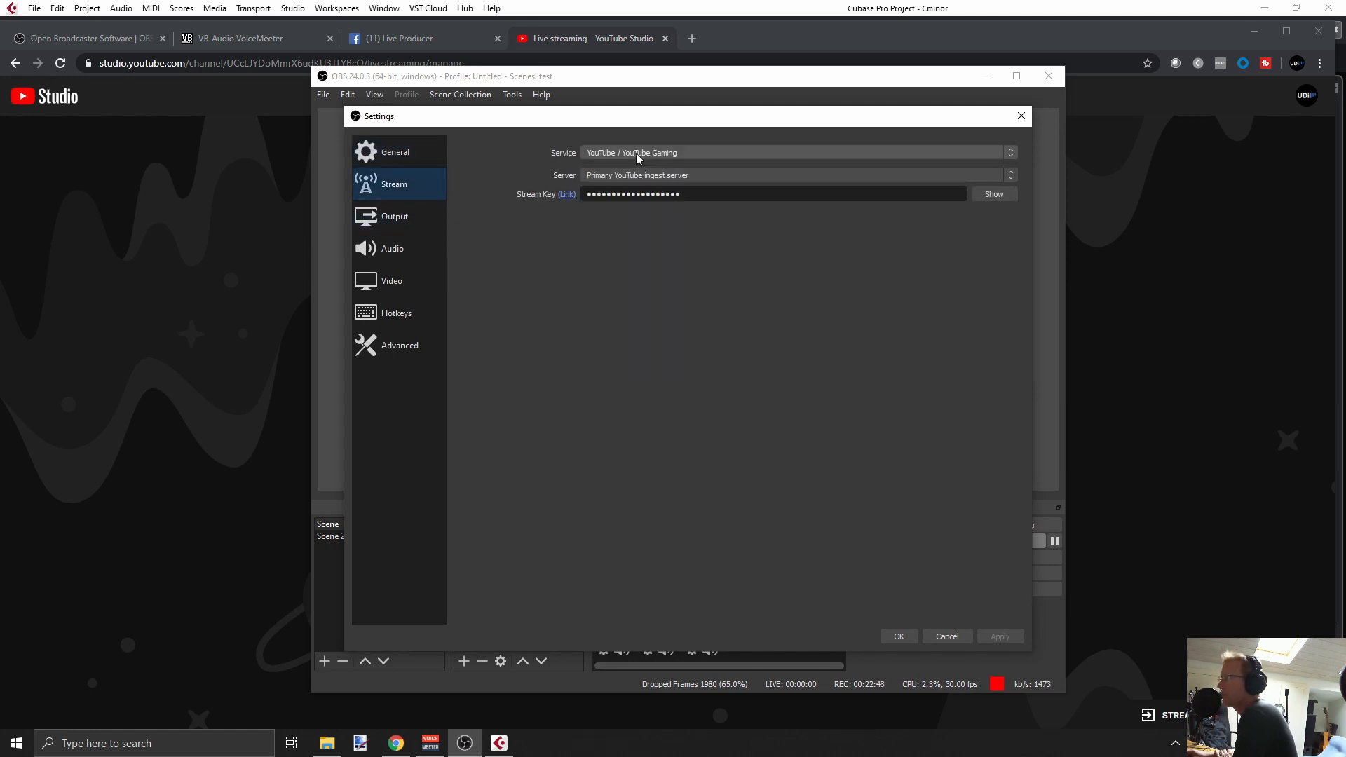
pyautogui.click(689, 155)
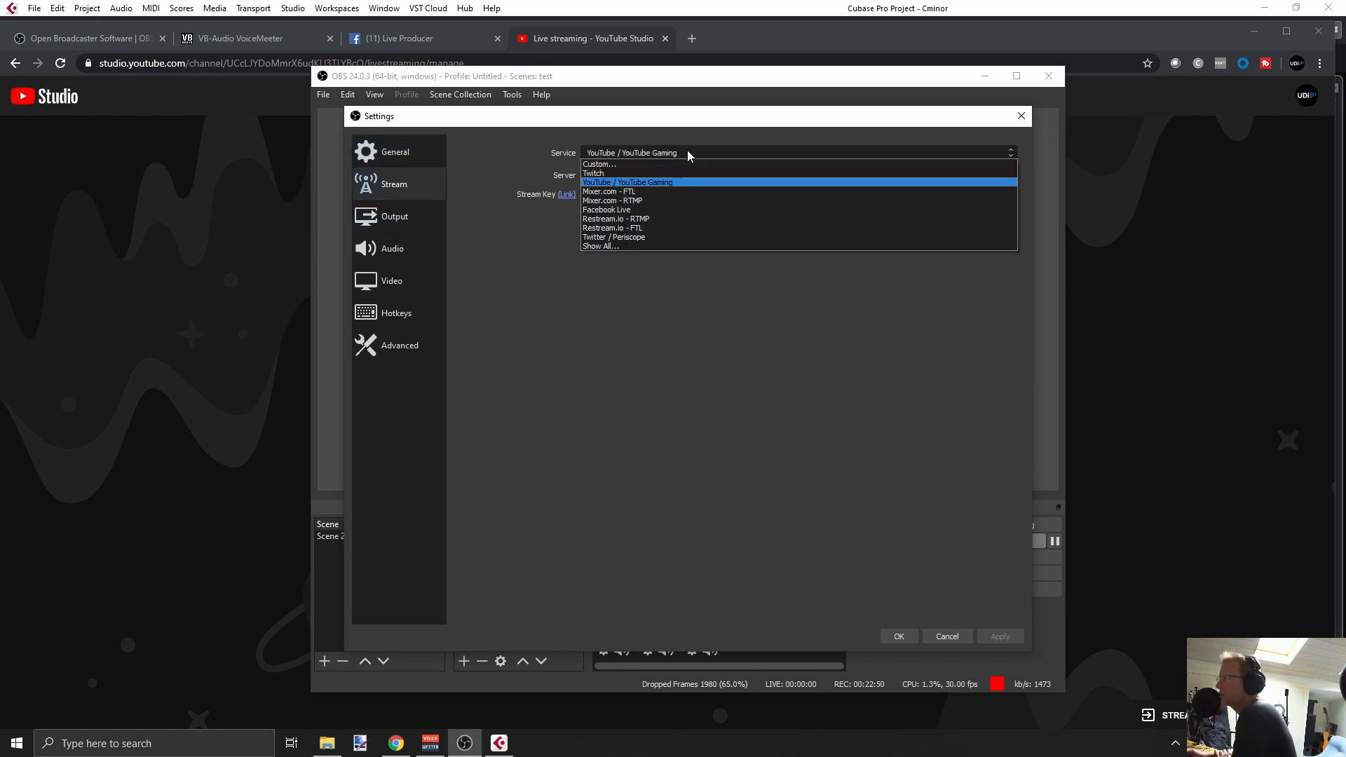
pyautogui.click(642, 211)
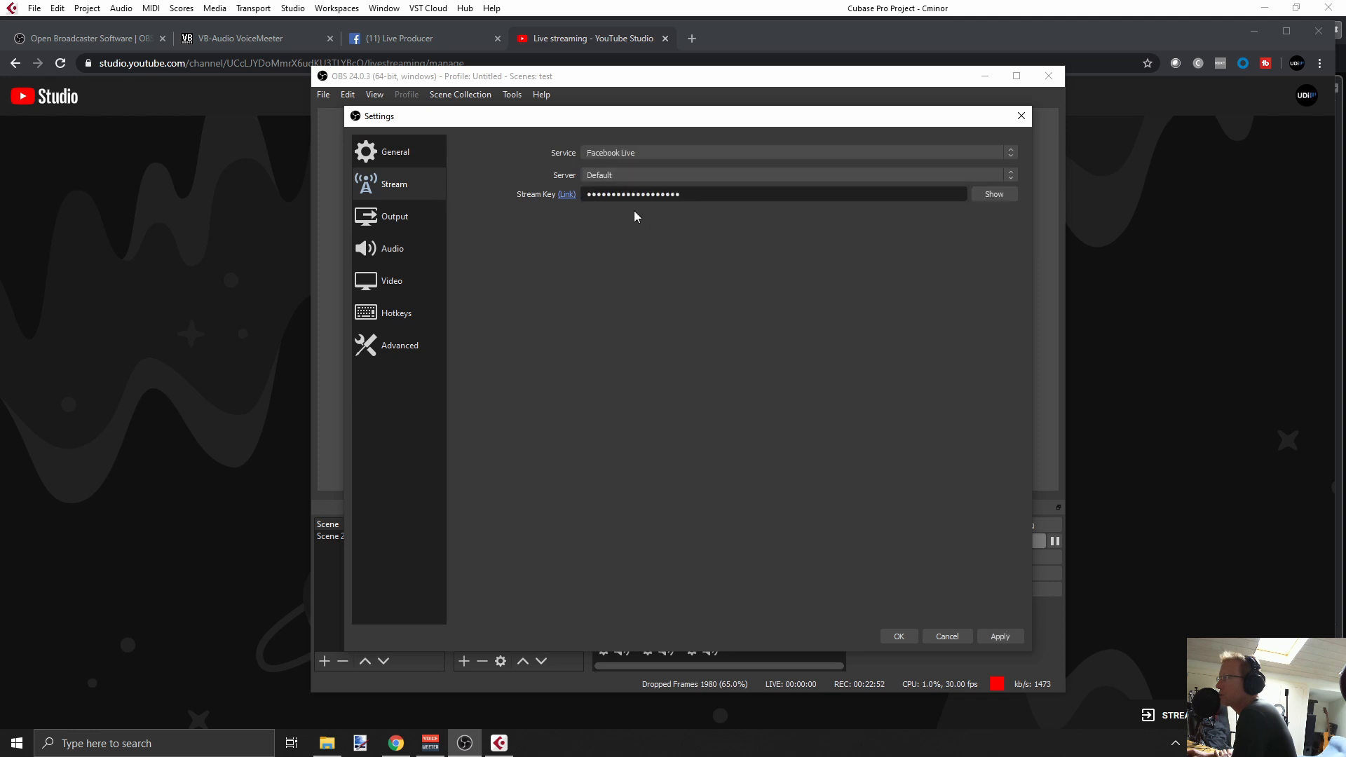
# - Replace the saved stream key with the copied Facebook stream key, apply the settings and close them
pyautogui.doubleClick(938, 190)
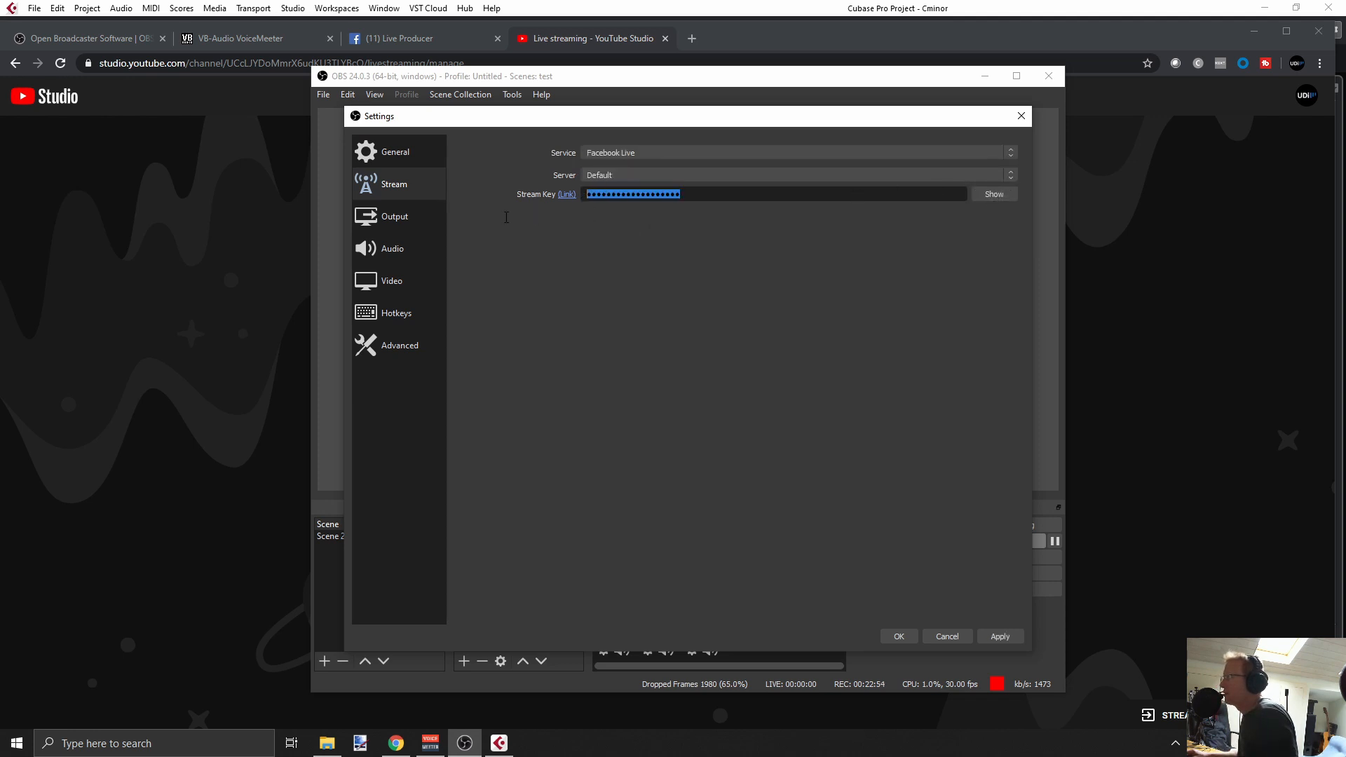
pyautogui.hotkey('ctrl', 'v')
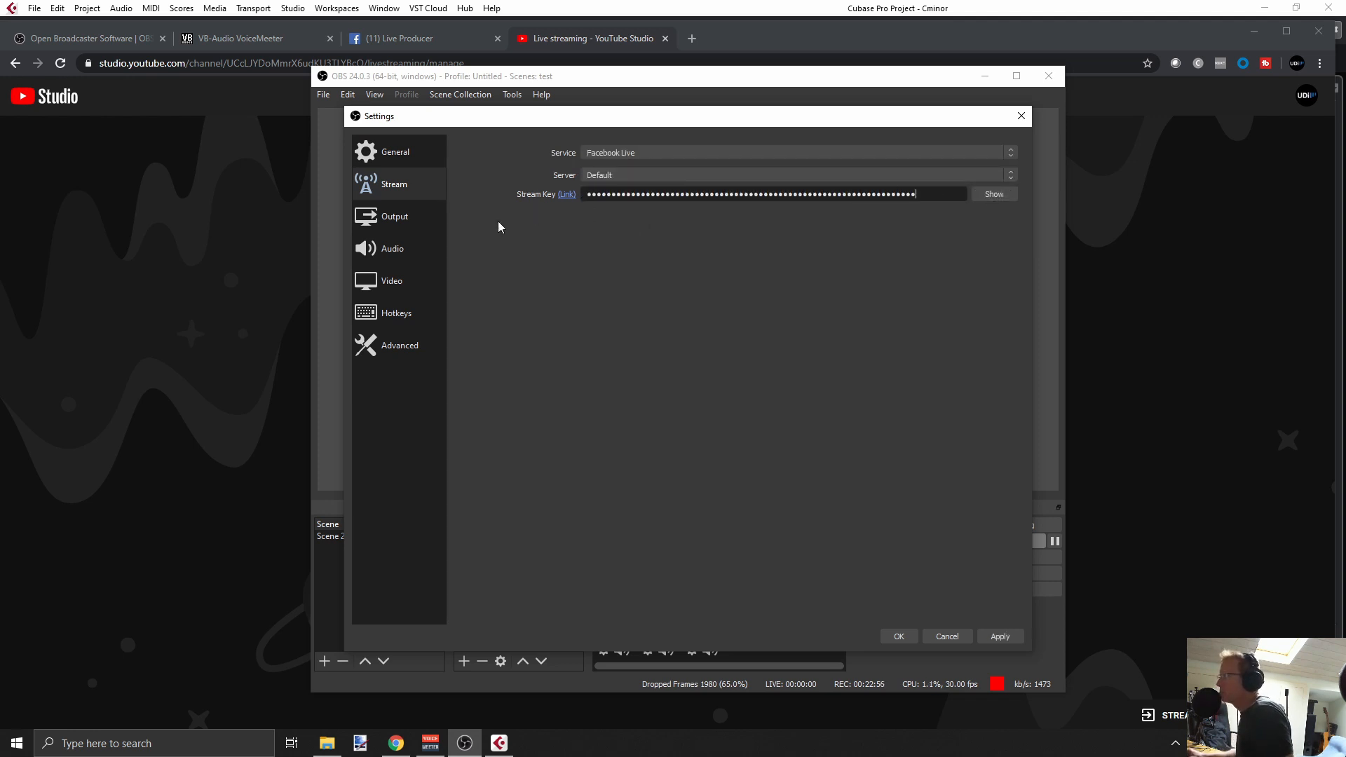
pyautogui.click(1000, 636)
pyautogui.click(898, 636)
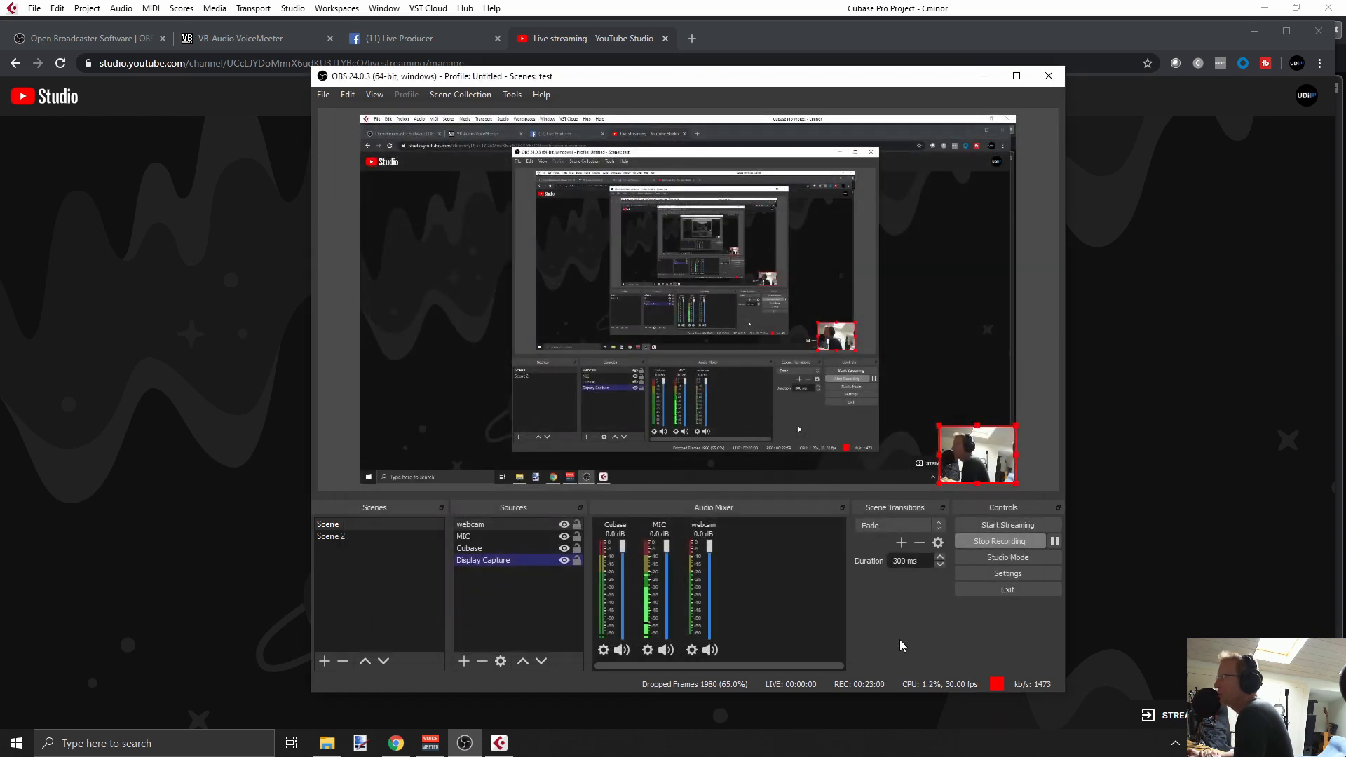
# - Start streaming from OBS and switch to the Facebook Live Producer page in Chrome
pyautogui.click(1002, 526)
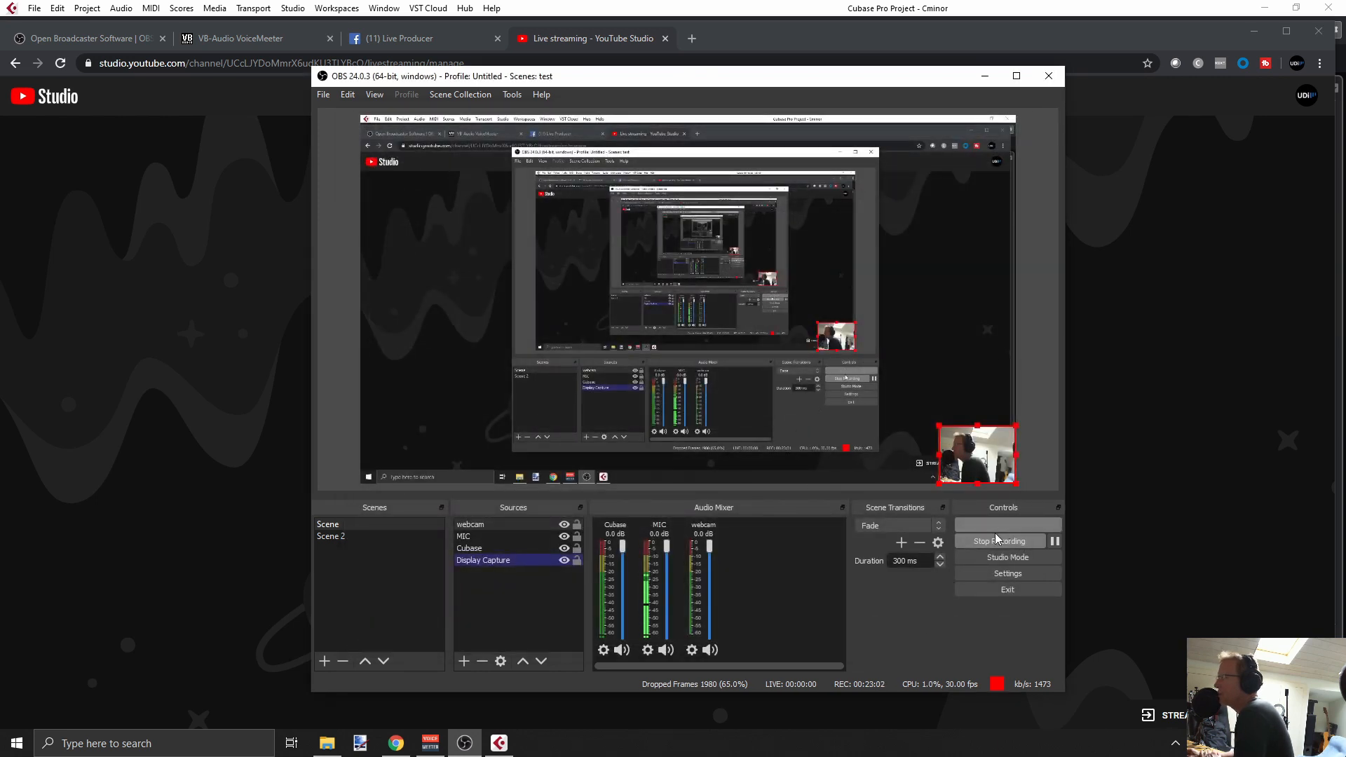
pyautogui.click(396, 741)
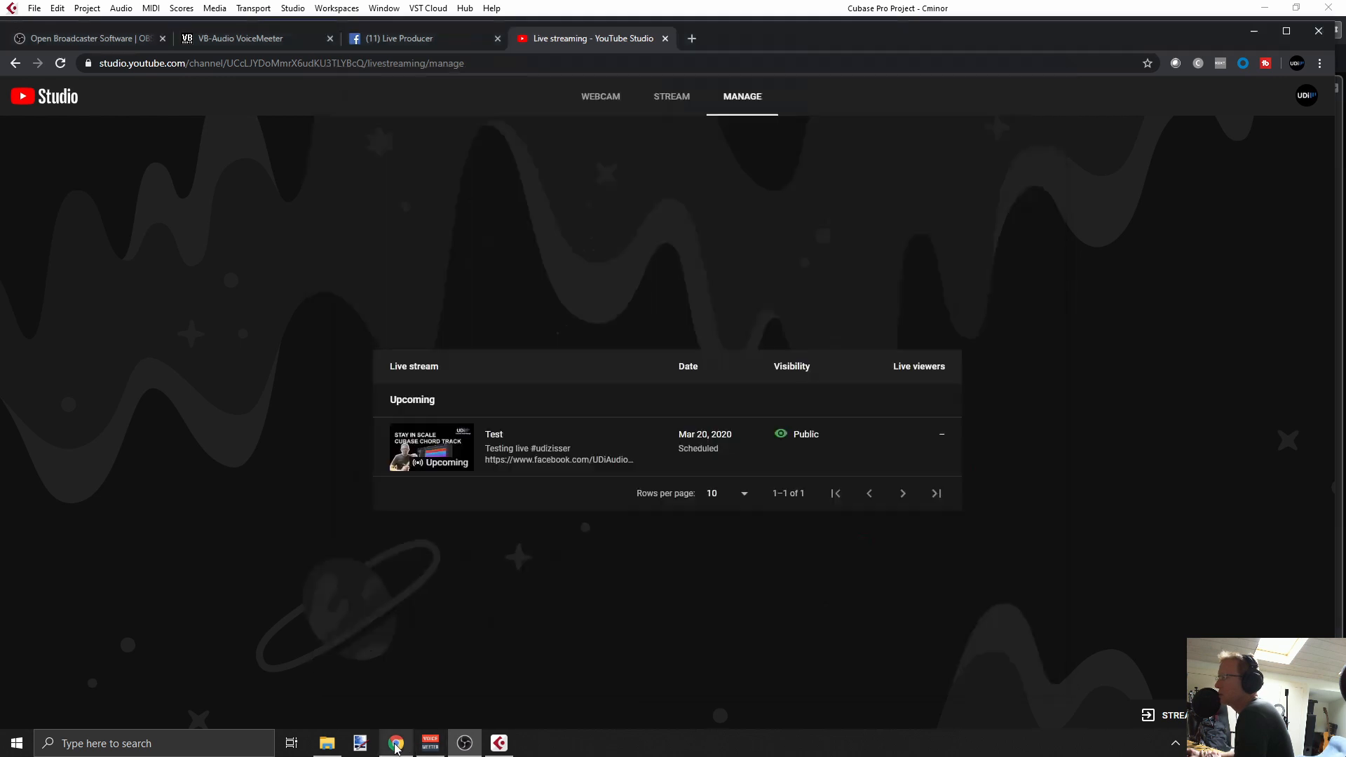
pyautogui.click(406, 40)
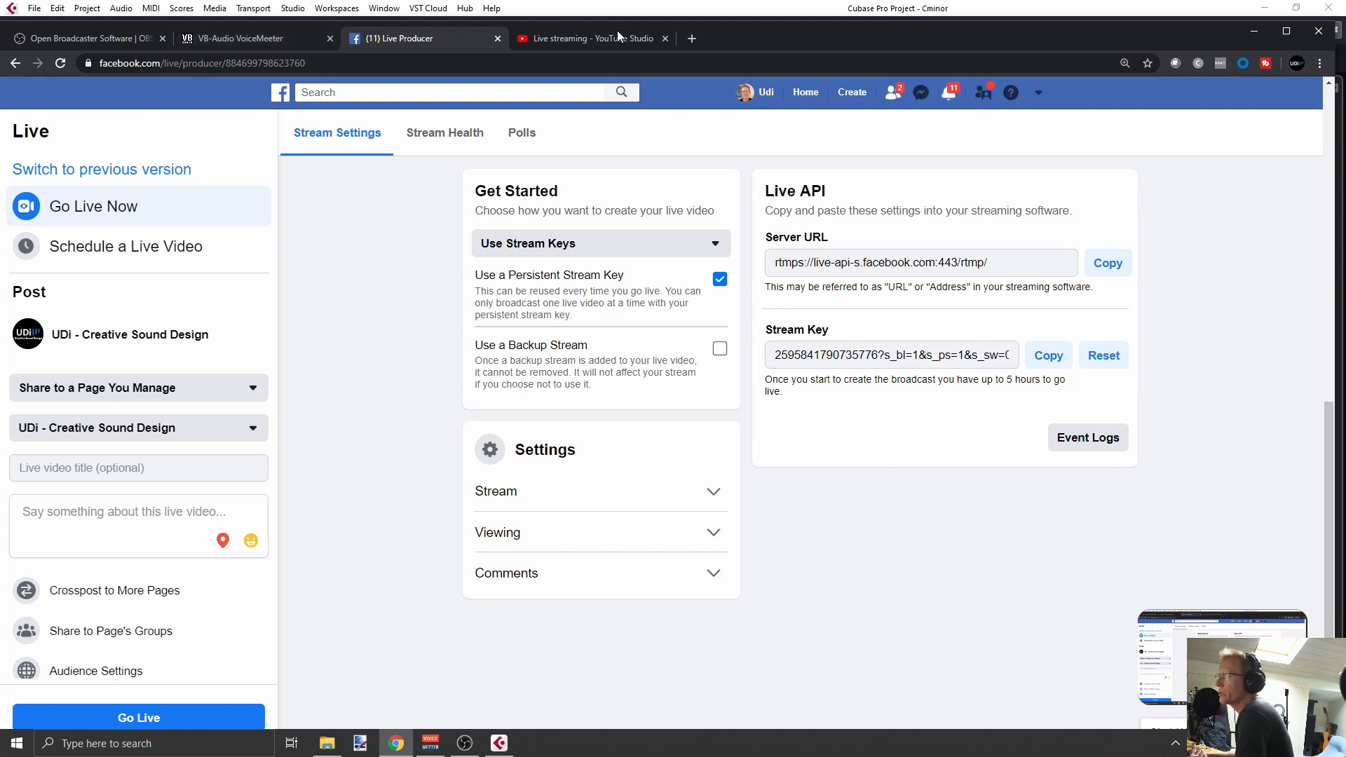
# - Review the OBS window, the Cubase project, and the OBS and Voicemeeter download sites in Chrome
pyautogui.click(465, 744)
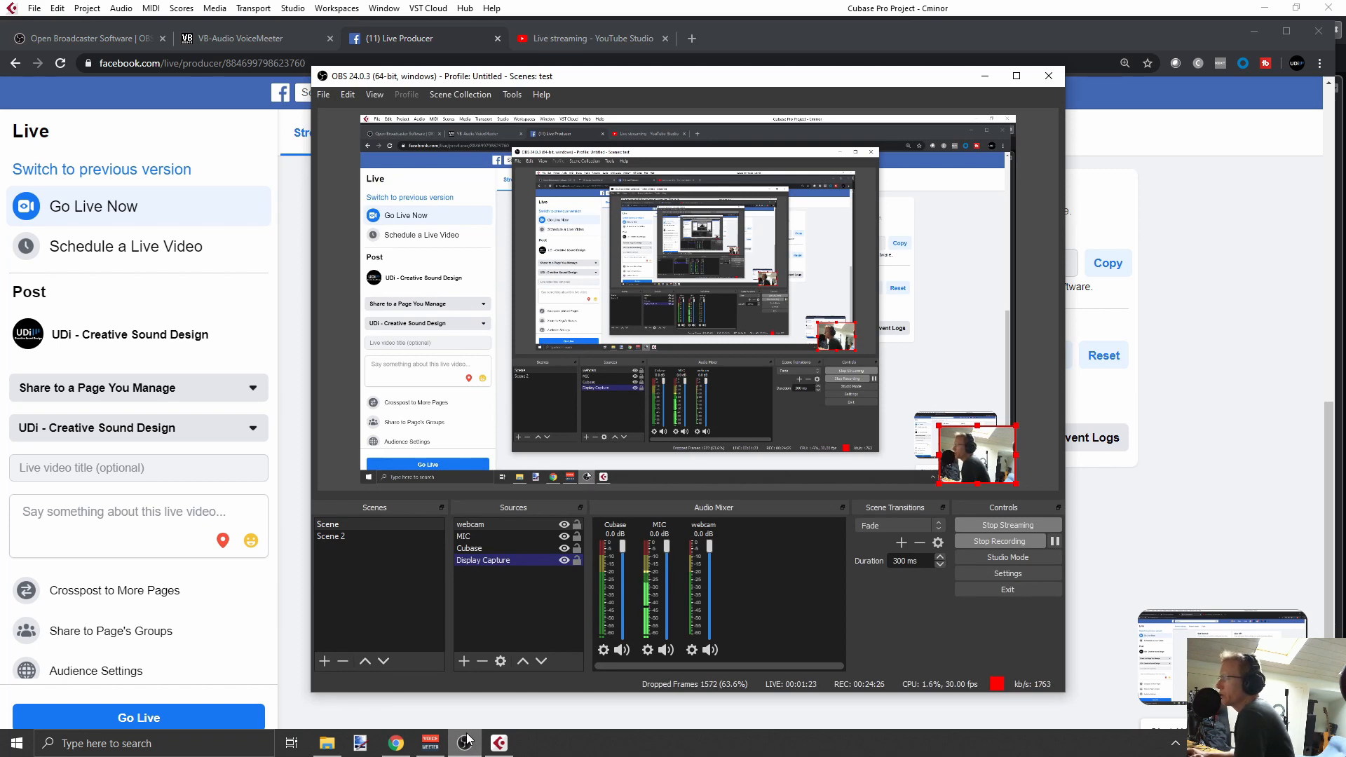
pyautogui.click(498, 743)
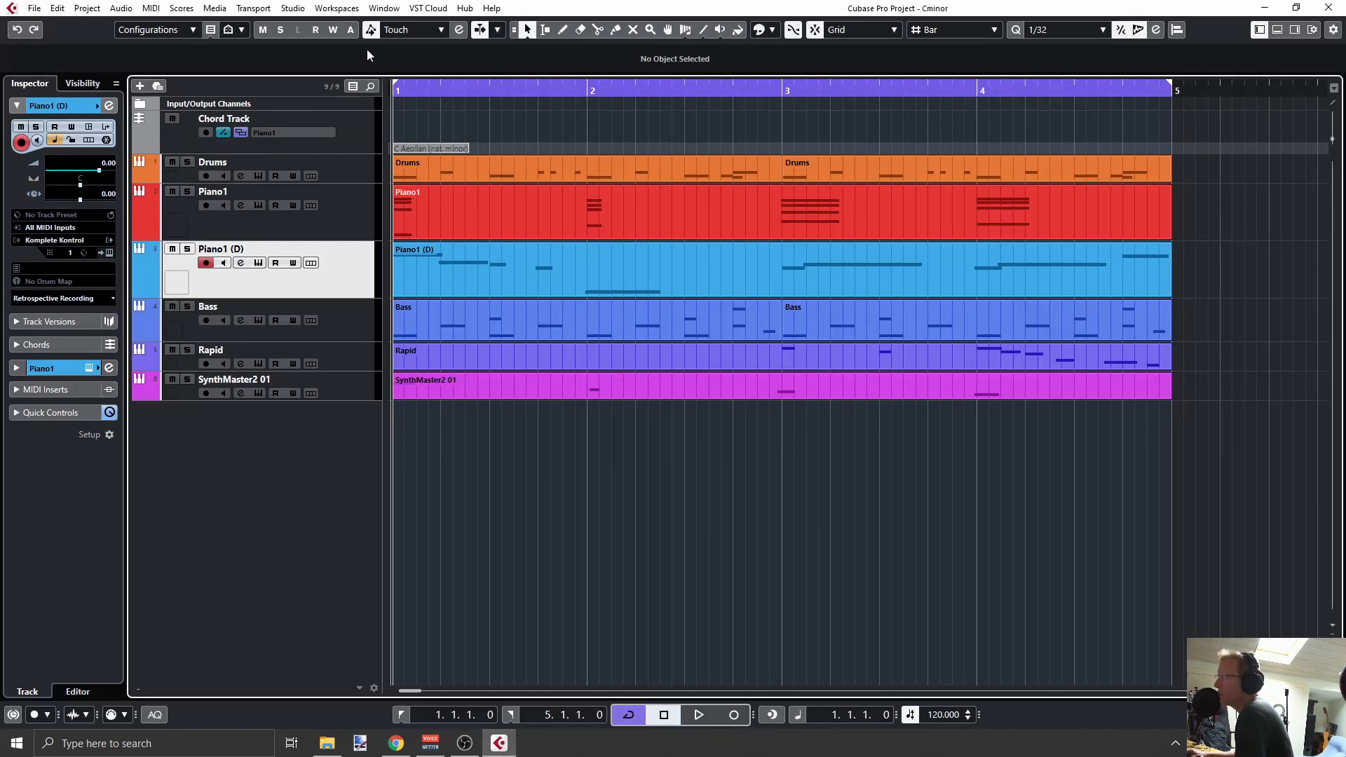
pyautogui.click(396, 743)
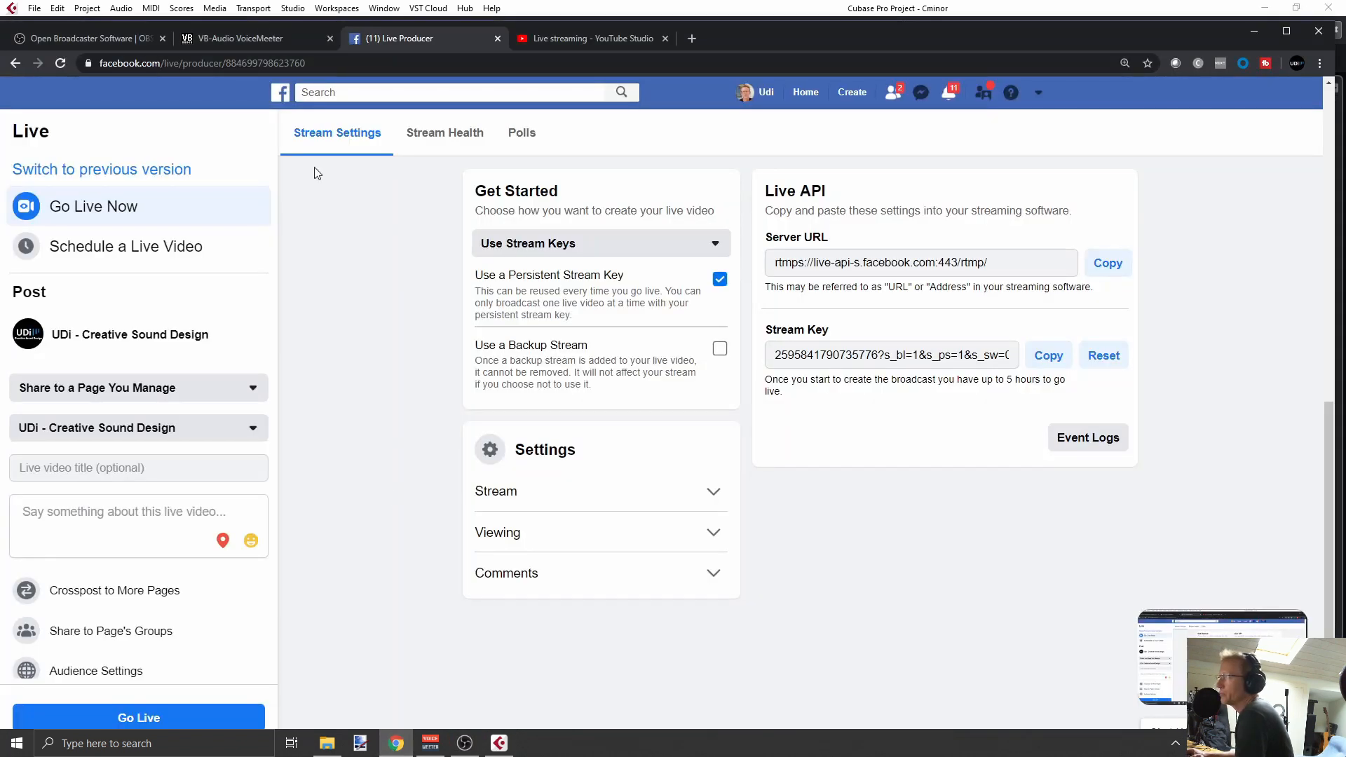
pyautogui.click(107, 39)
pyautogui.click(203, 38)
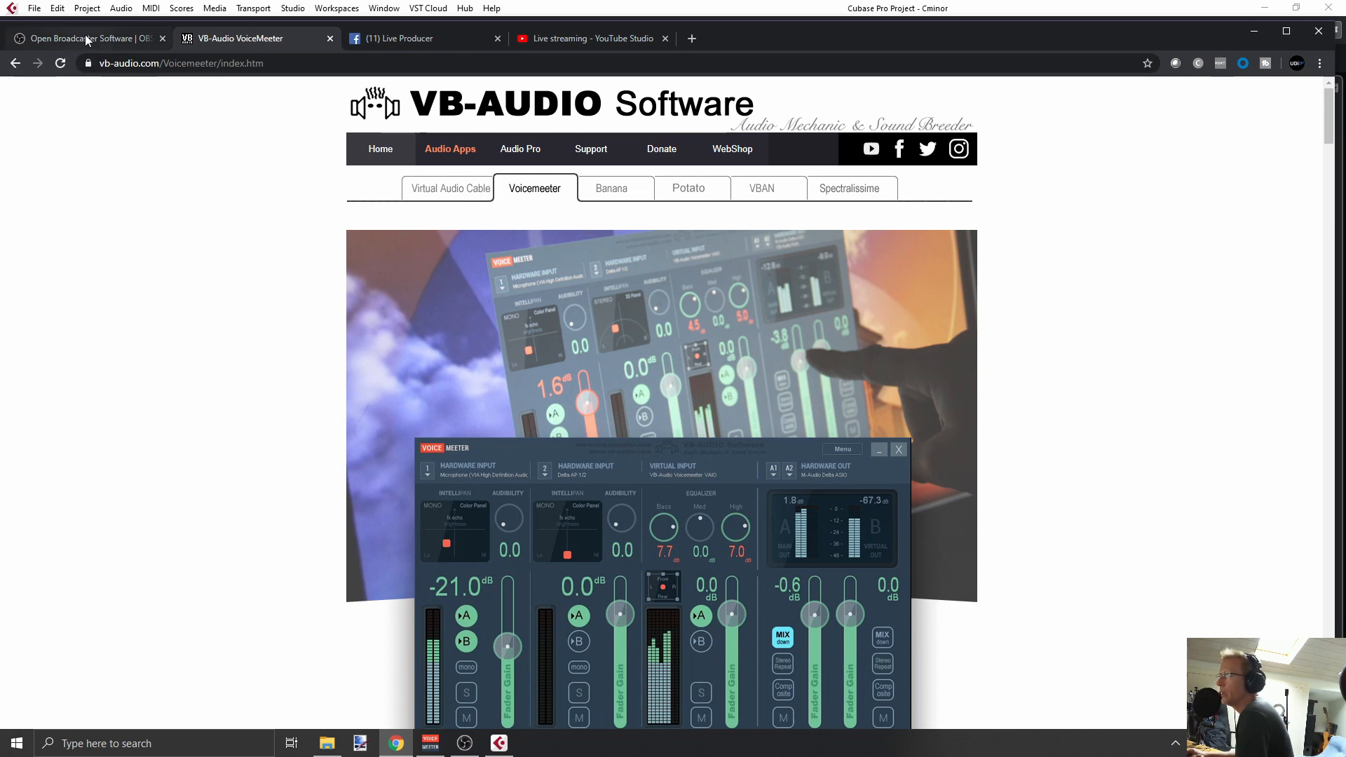
pyautogui.click(24, 43)
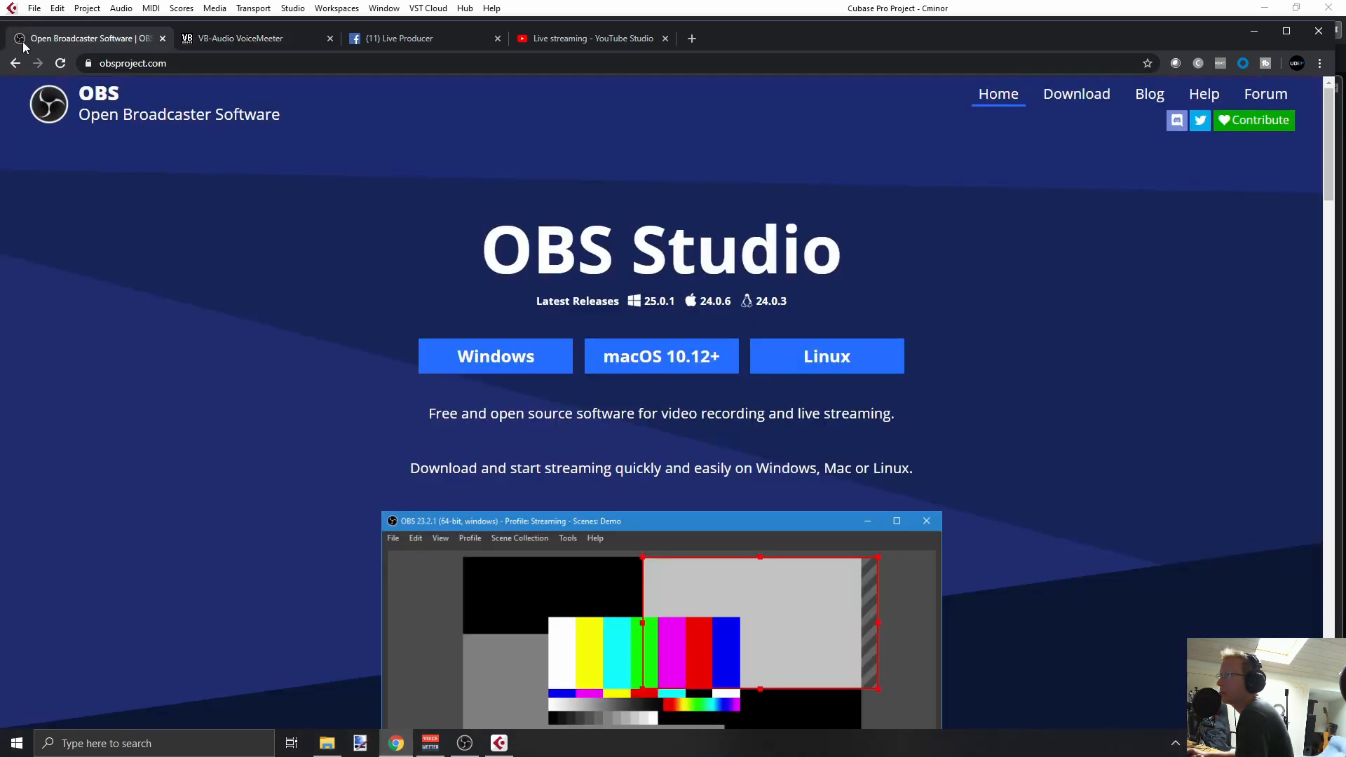
pyautogui.click(224, 40)
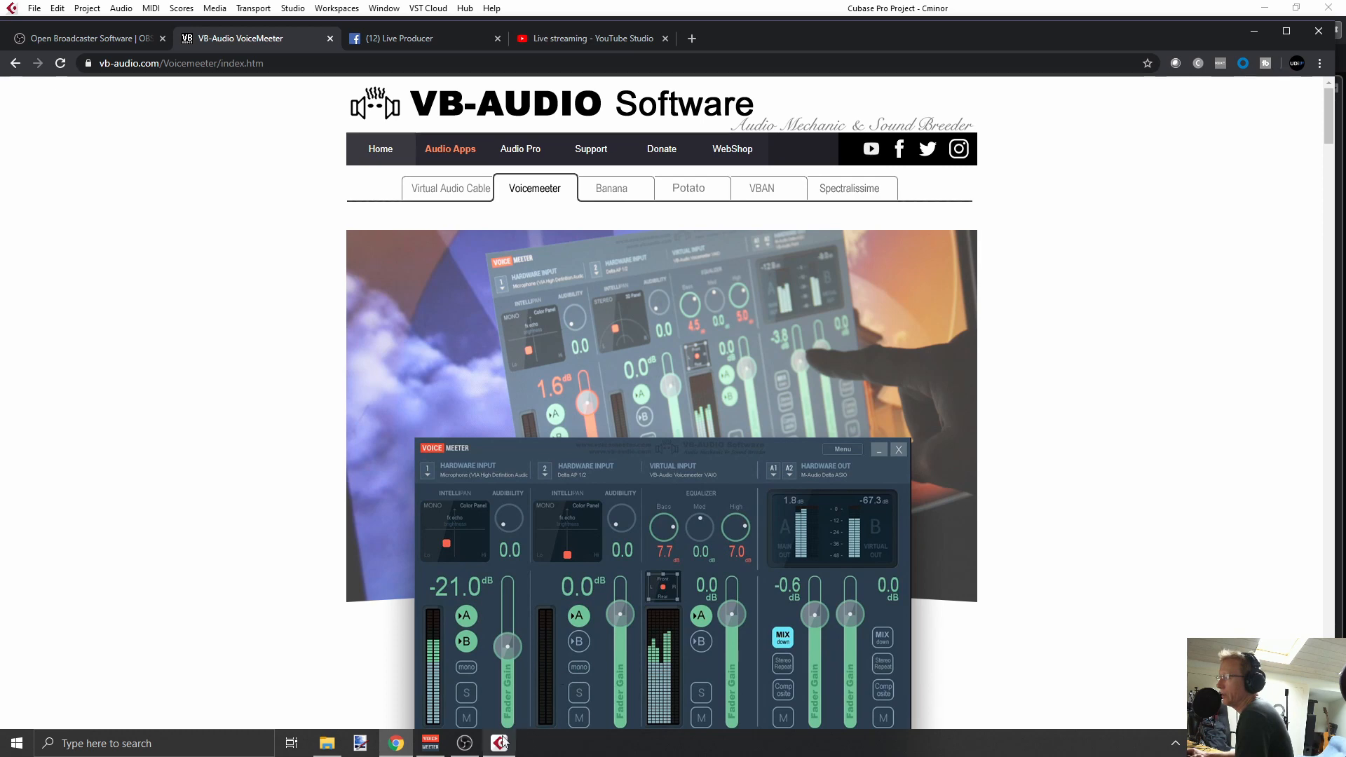
# - Switch to Cubase and check the ASIO driver choice in Studio Setup against Voicemeeter, leaving the setup unchanged
pyautogui.click(499, 743)
pyautogui.click(292, 8)
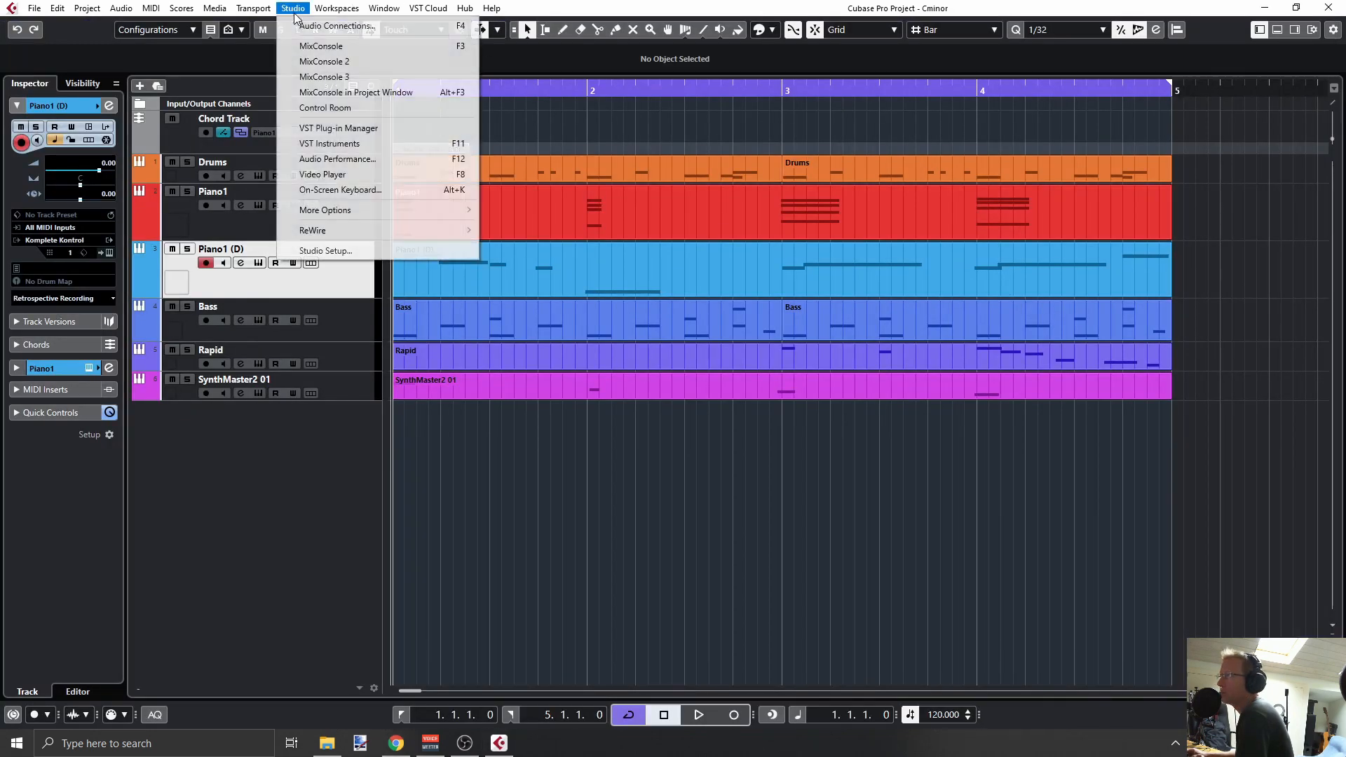
pyautogui.click(311, 251)
pyautogui.click(757, 218)
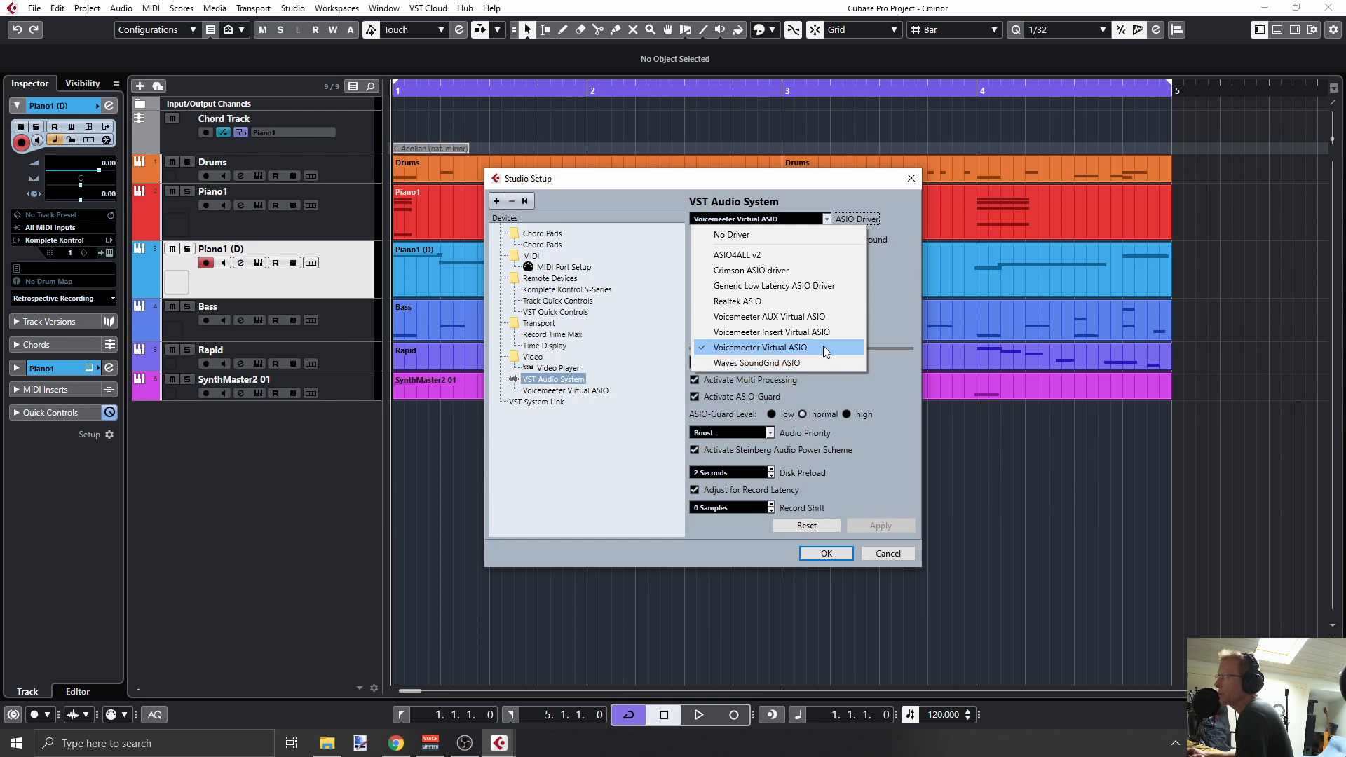
pyautogui.click(847, 178)
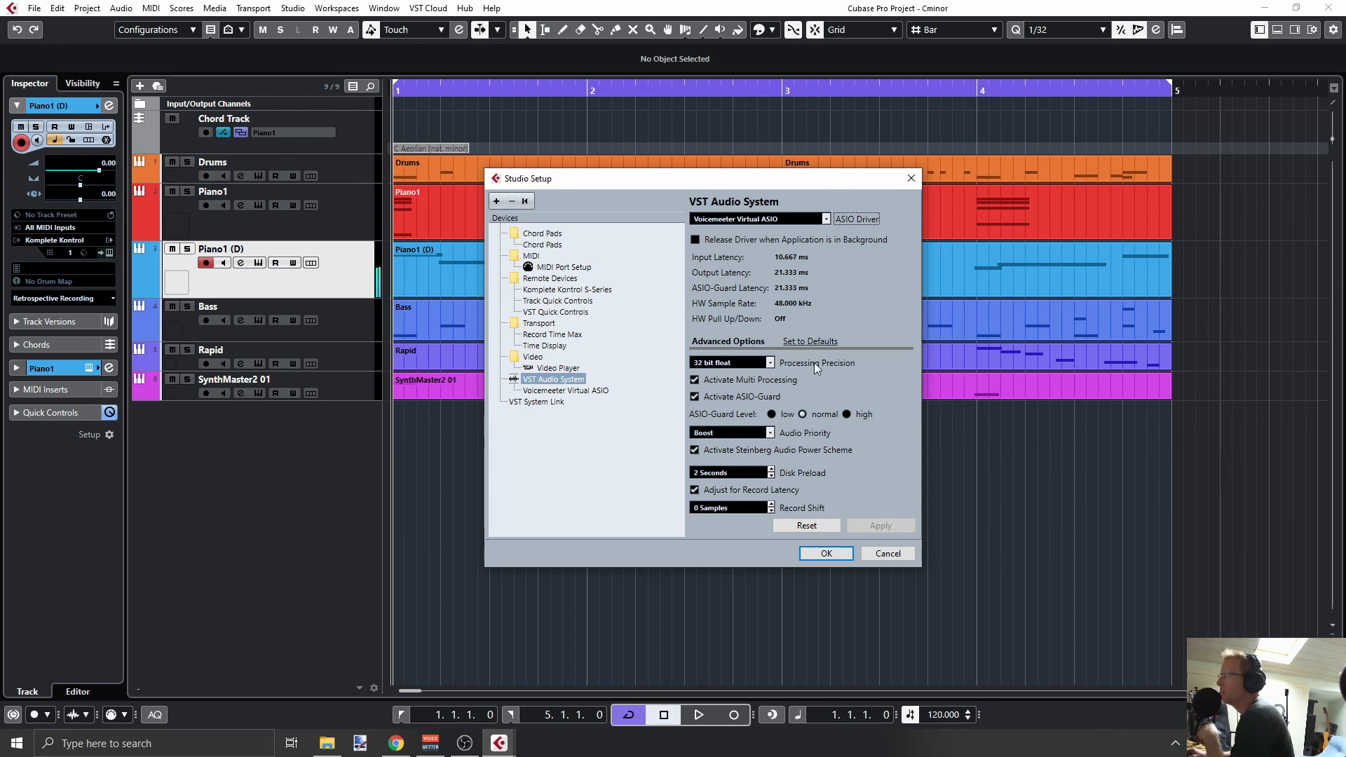
pyautogui.click(430, 743)
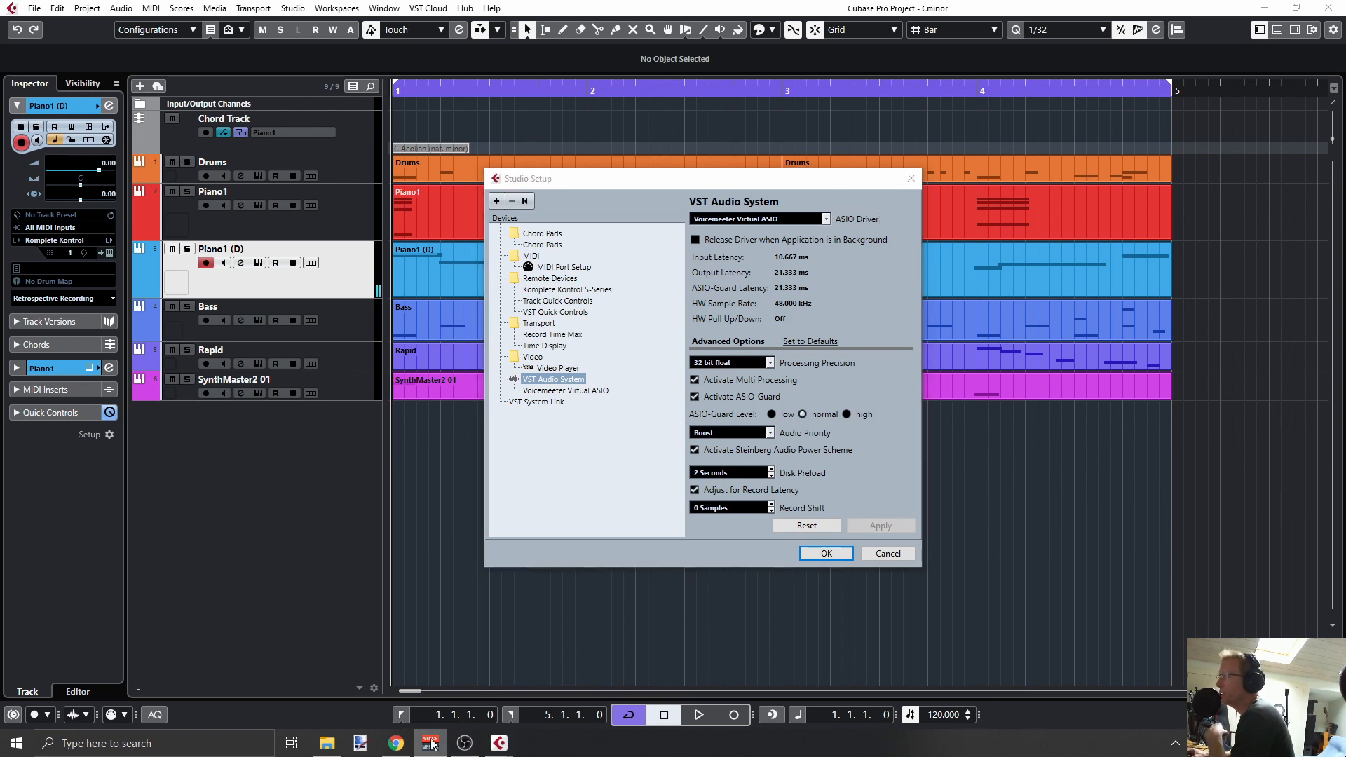
pyautogui.click(886, 553)
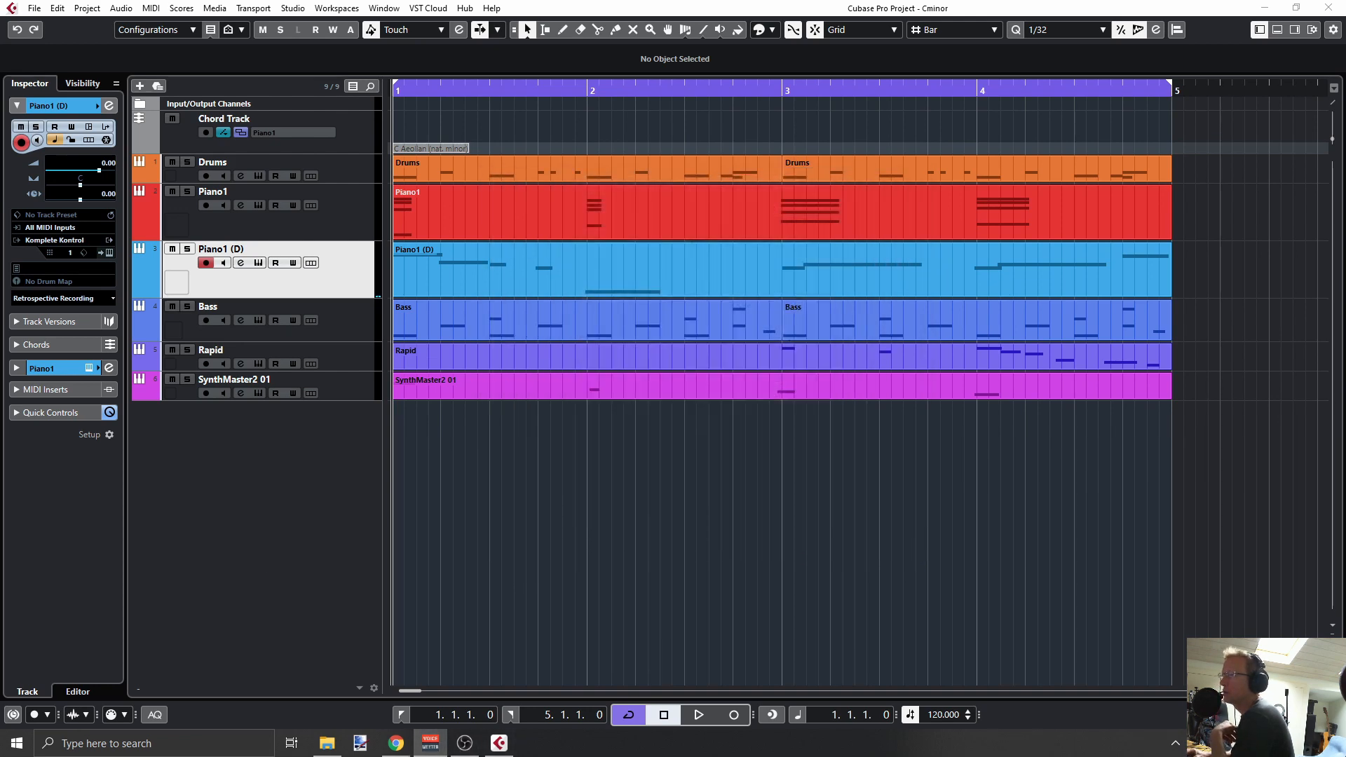
# - Bring Voicemeeter onto the main display, review its mixer and the source types available in OBS, and minimize both windows
pyautogui.moveTo(339, 186); pyautogui.dragTo(621, 173)
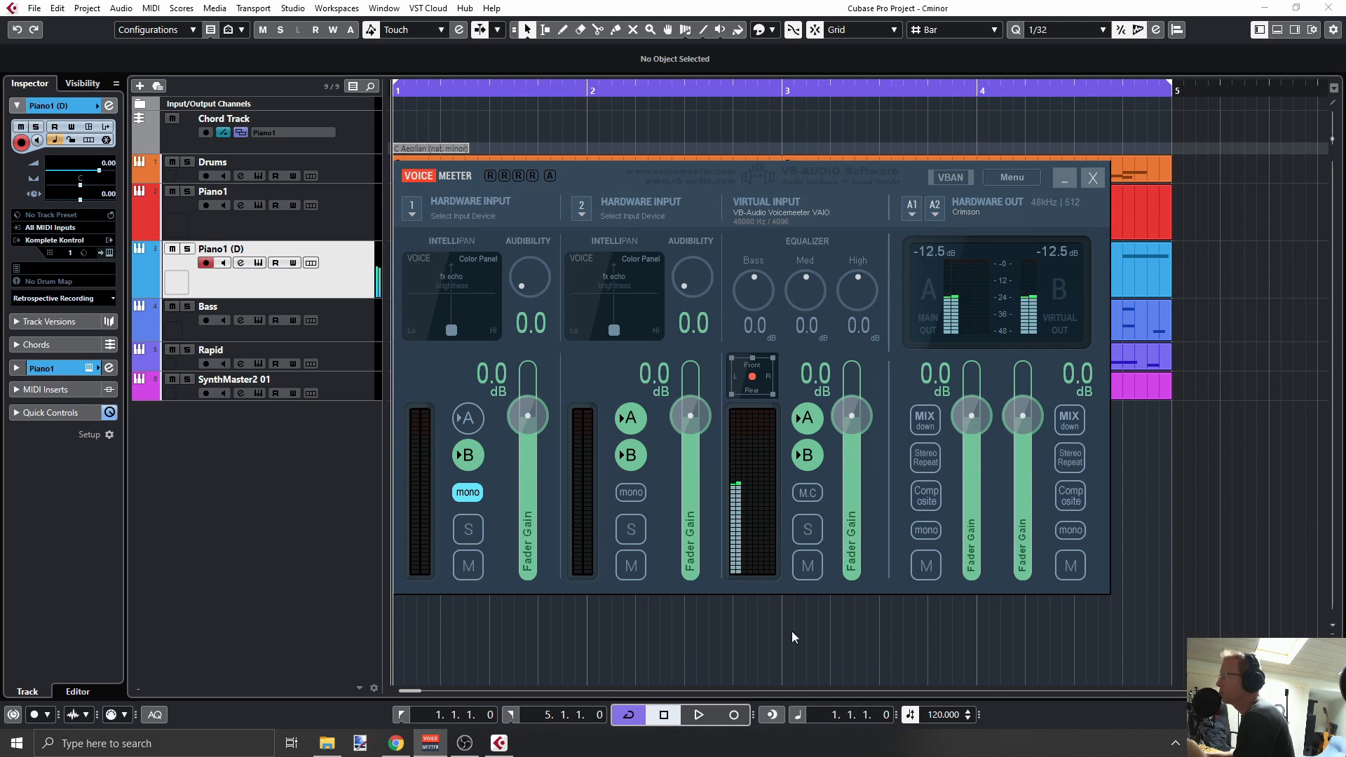
pyautogui.click(464, 743)
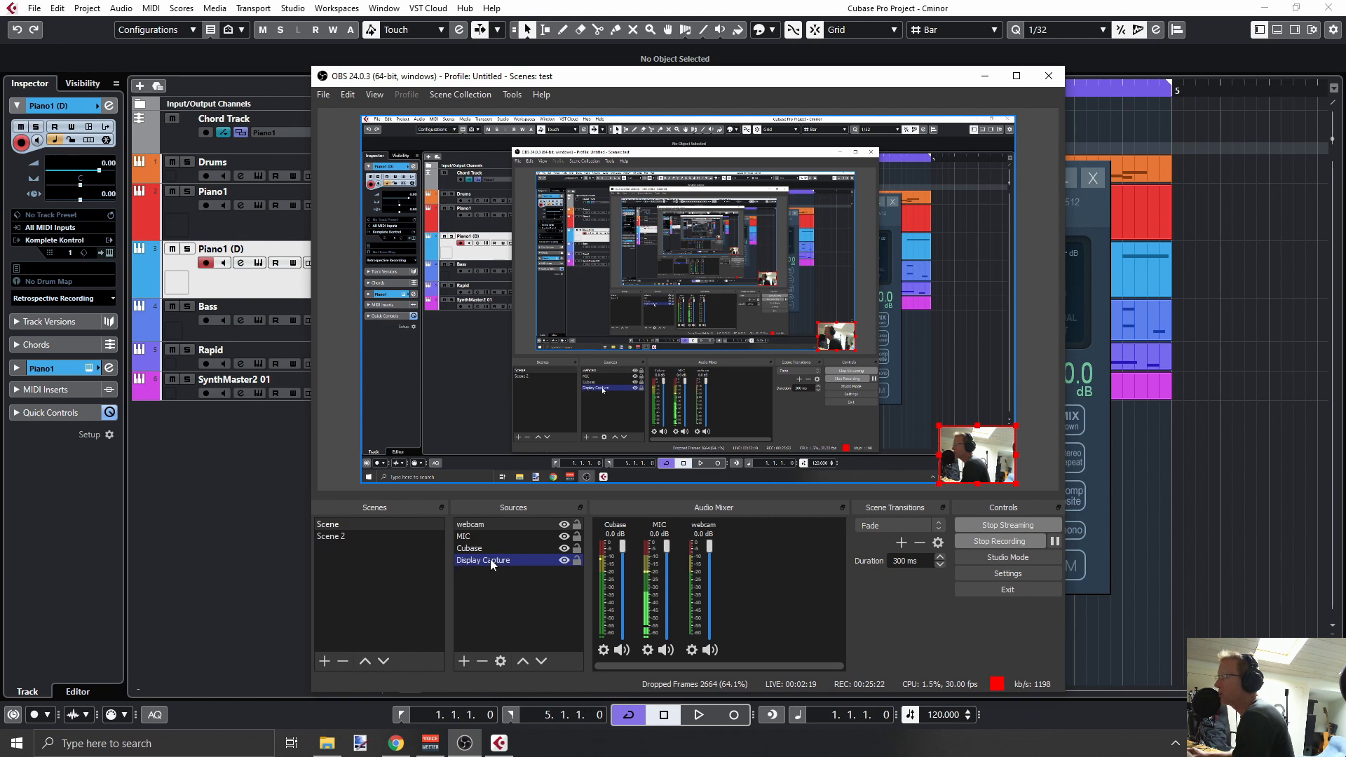
pyautogui.click(463, 660)
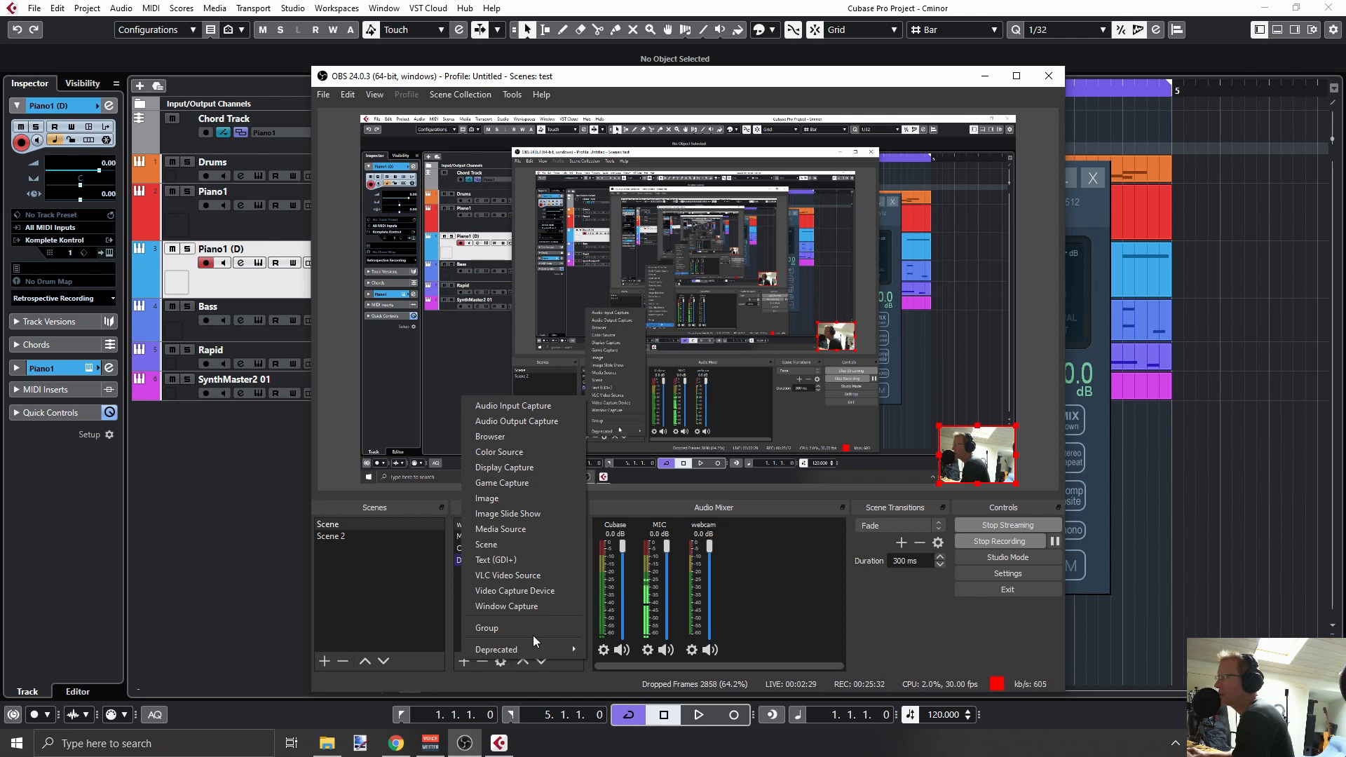
pyautogui.click(876, 625)
pyautogui.click(985, 77)
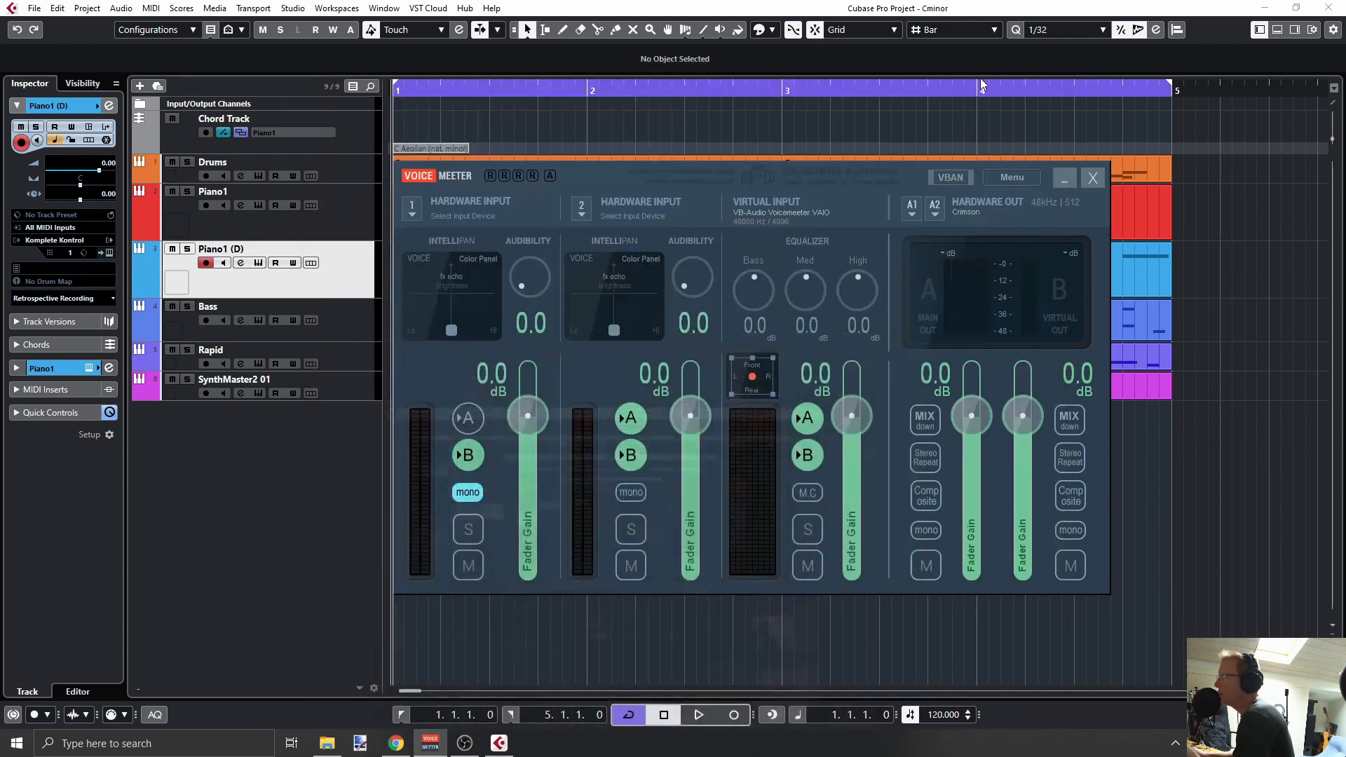
pyautogui.click(1064, 178)
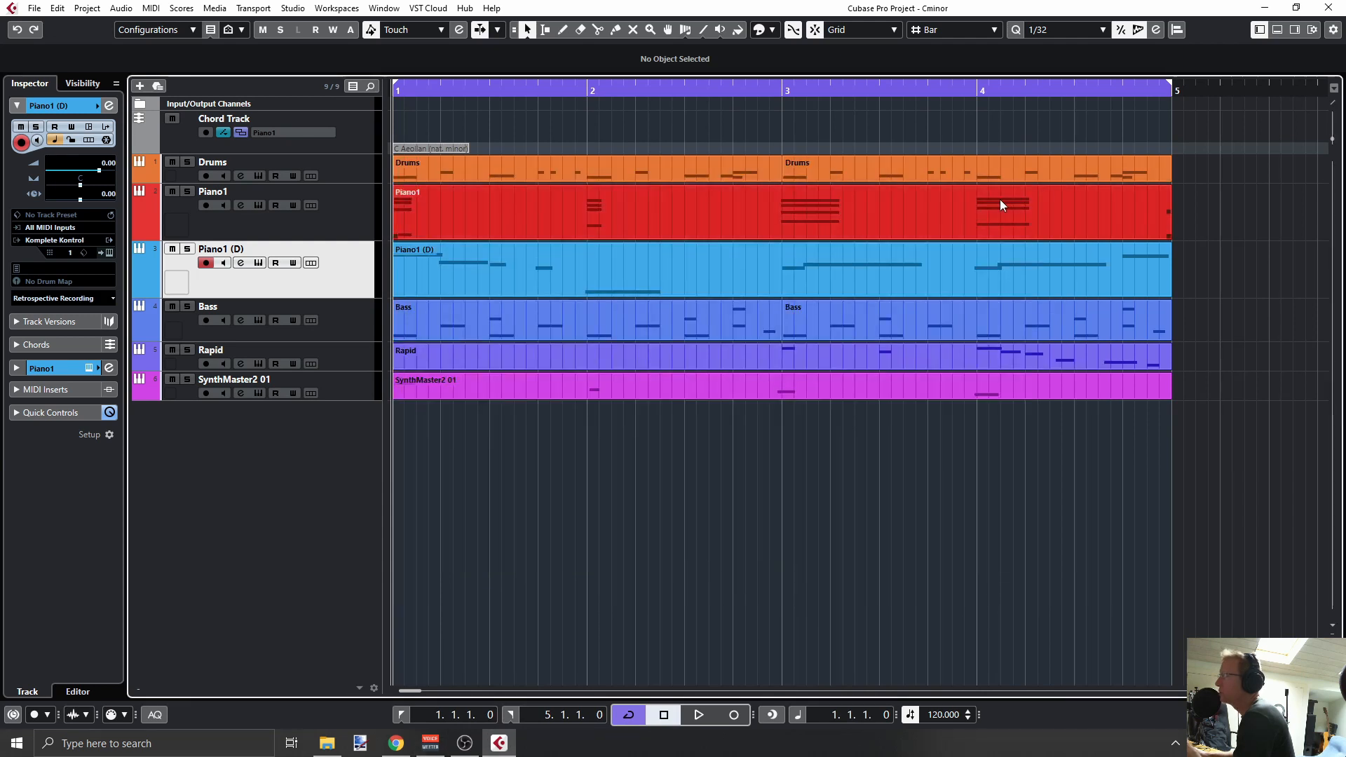